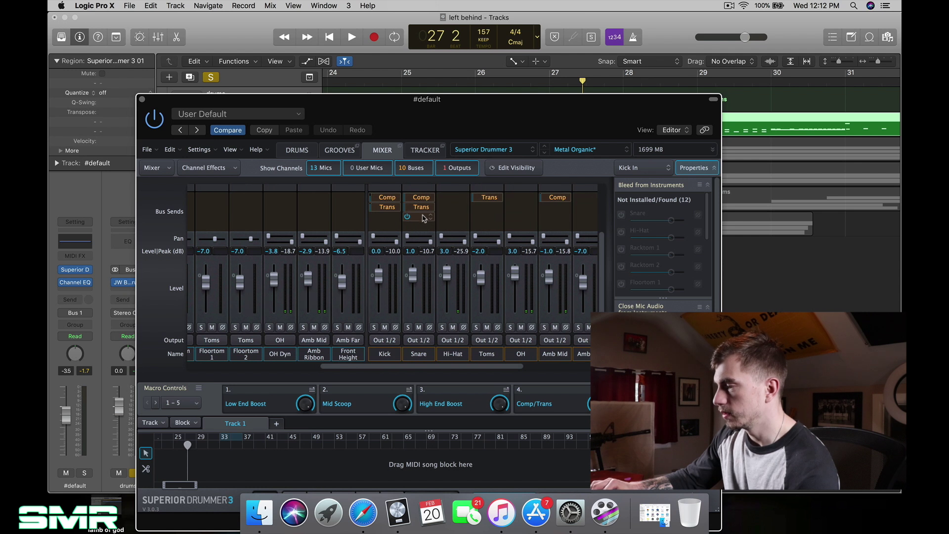
Step: Close the Superior Drummer window, then unsolo and collapse the drums track stack
left_click(142, 99)
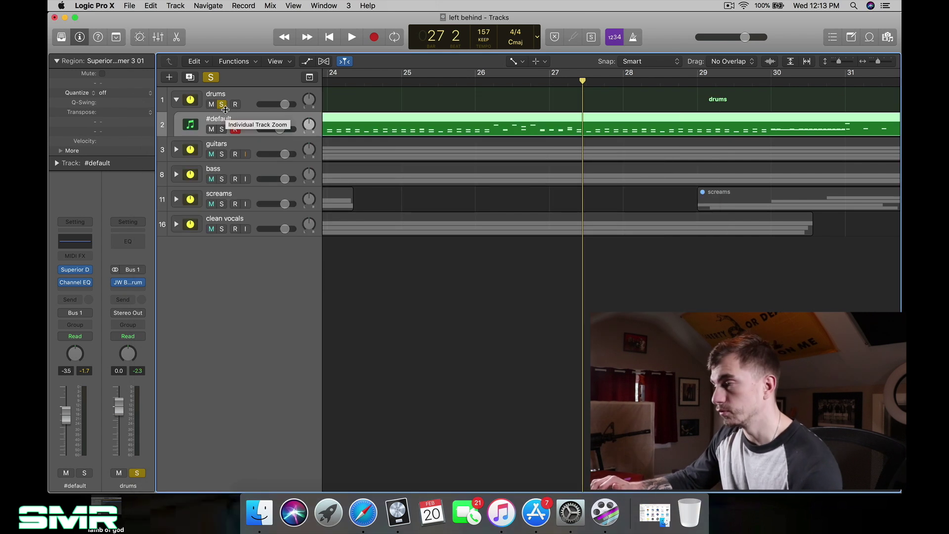
left_click(221, 104)
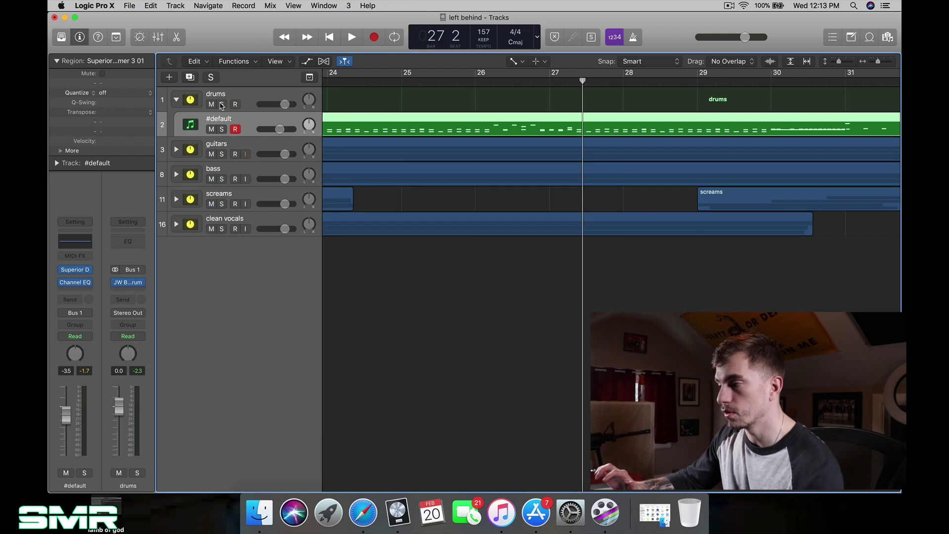
left_click(176, 100)
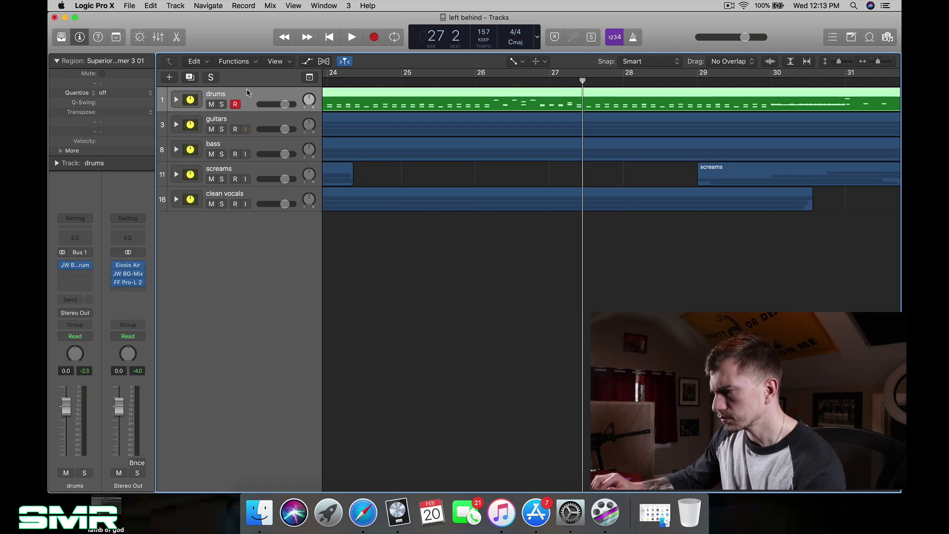
Step: Inspect the Crush and Loud settings of the JW BG-Drums plug-in on the drums stack
left_click(76, 267)
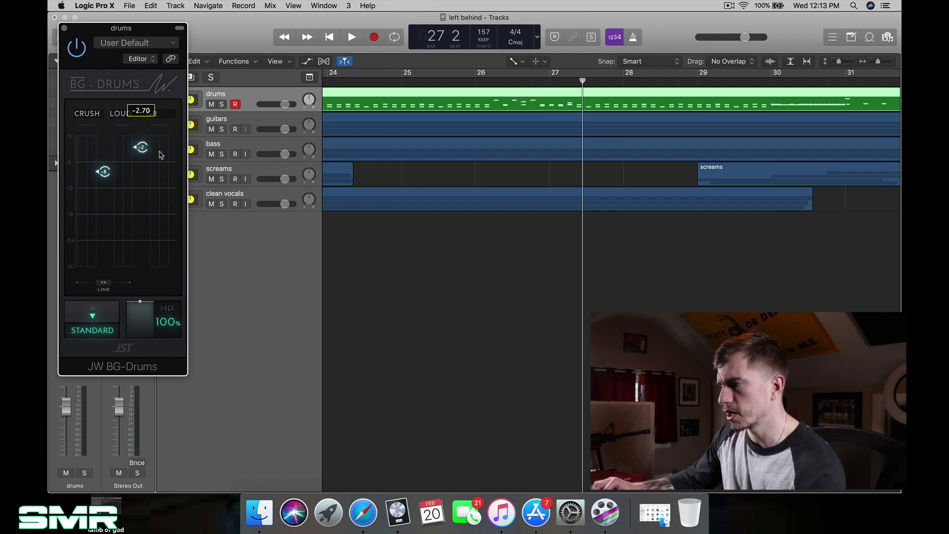
mouse_move(144, 151)
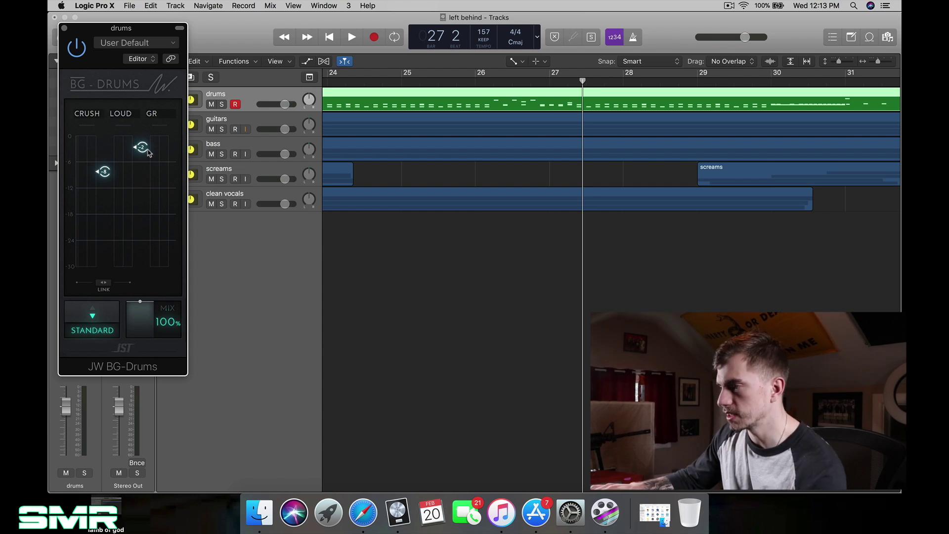
left_click(65, 28)
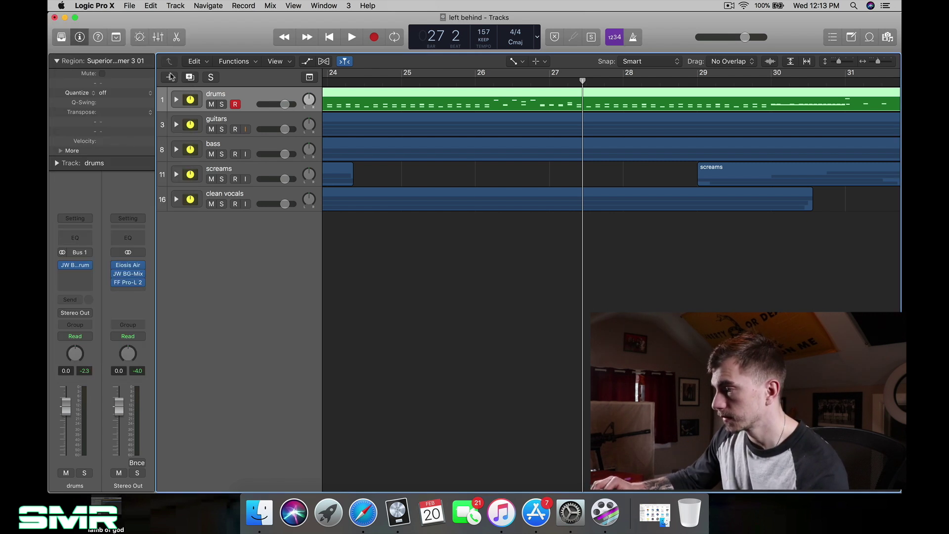
Step: Expand the guitars stack and audition it in solo, starting between bars 17 and 18
left_click(249, 122)
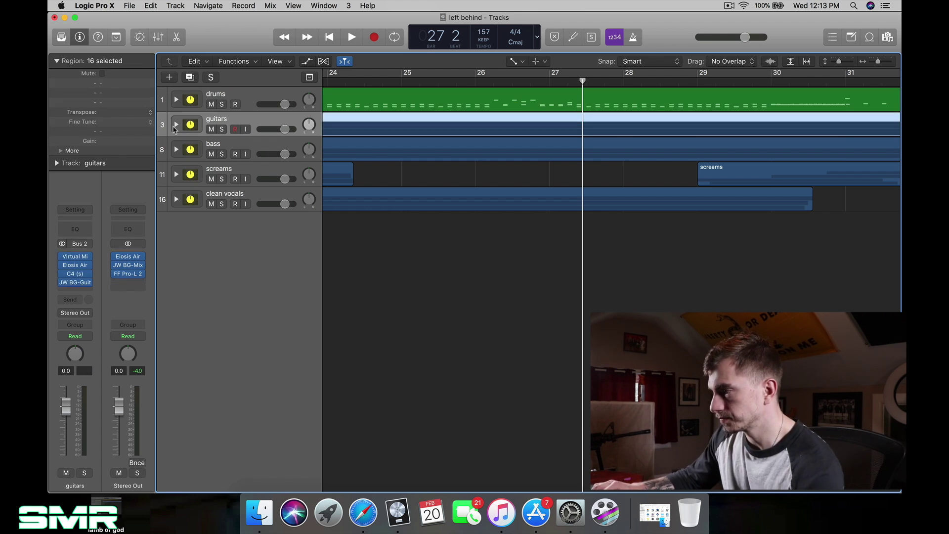
left_click(176, 124)
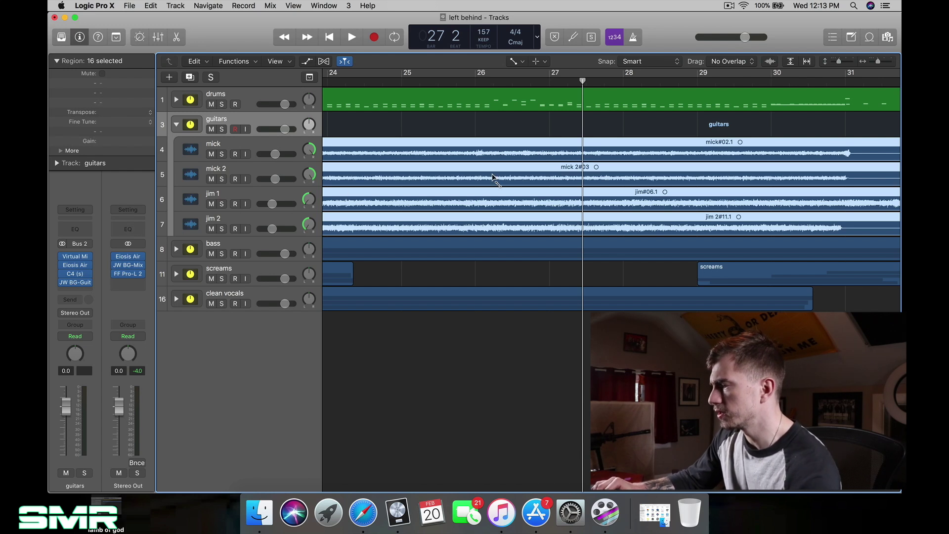
scroll(494, 177, "left", 10)
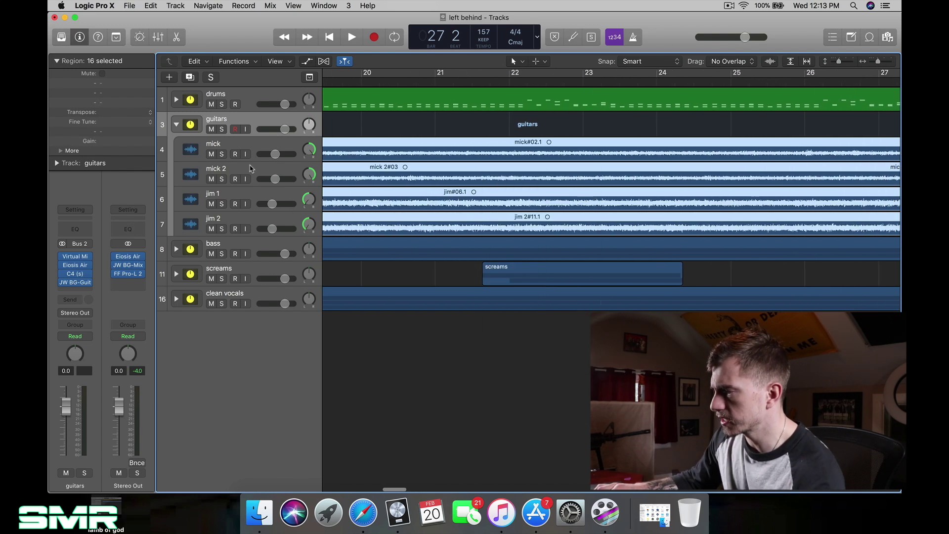
scroll(439, 158, "left", 8)
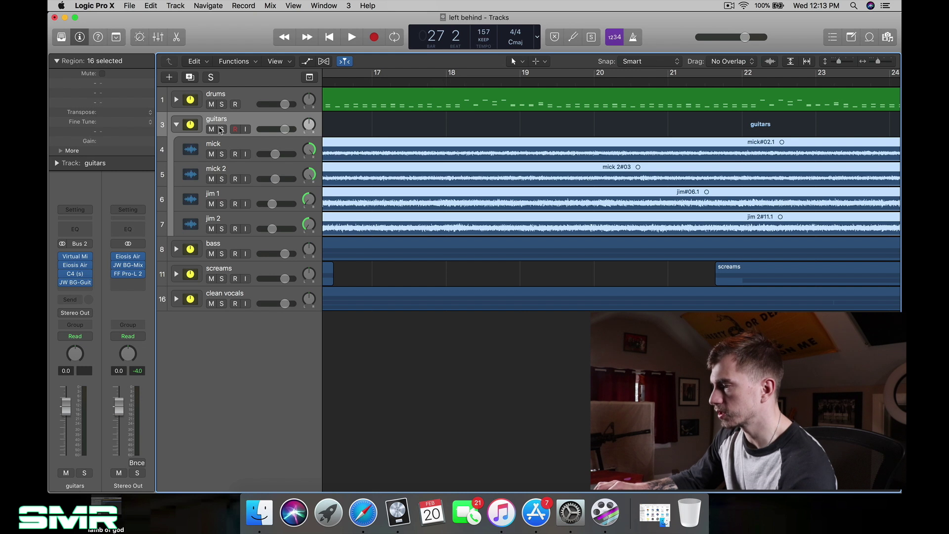
left_click(221, 130)
left_click(423, 82)
key("space")
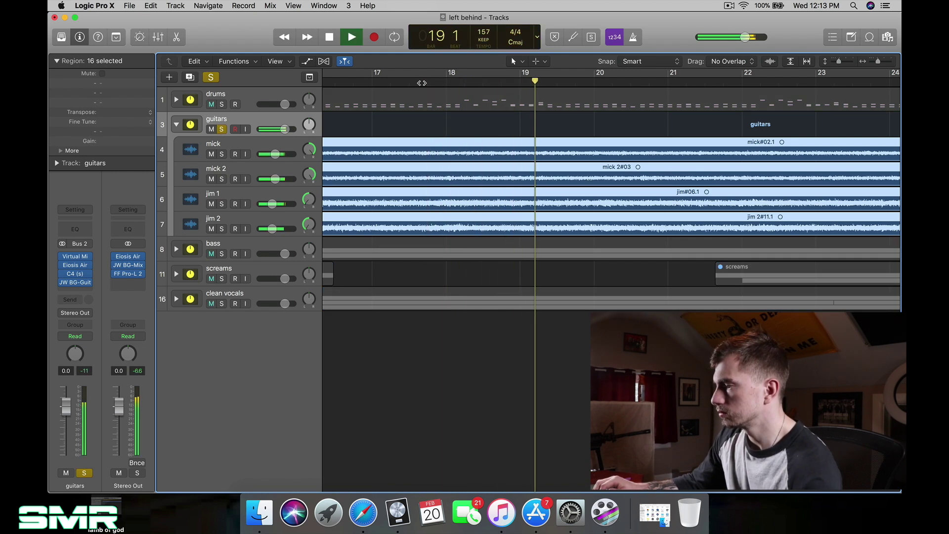
scroll(610, 198, "right", 5)
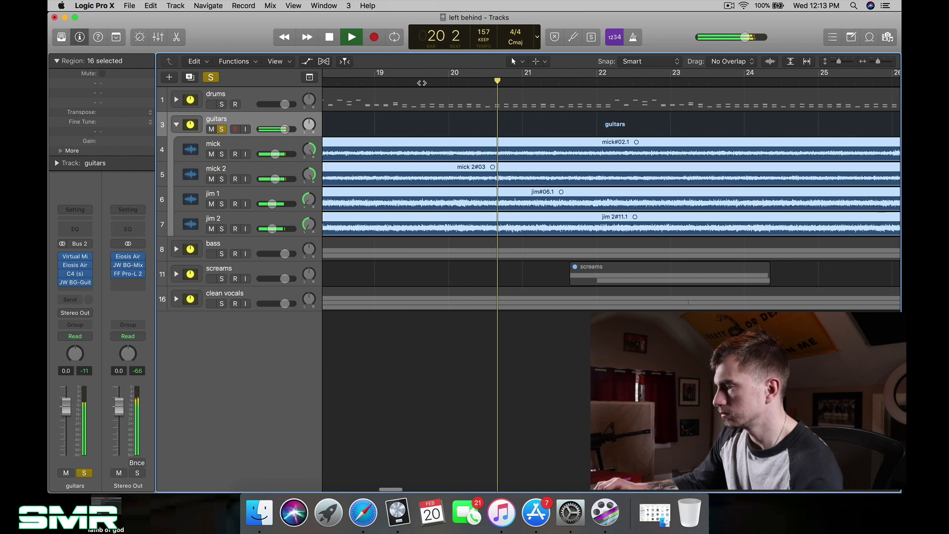
scroll(421, 83, "right", 2)
scroll(421, 83, "right", 8)
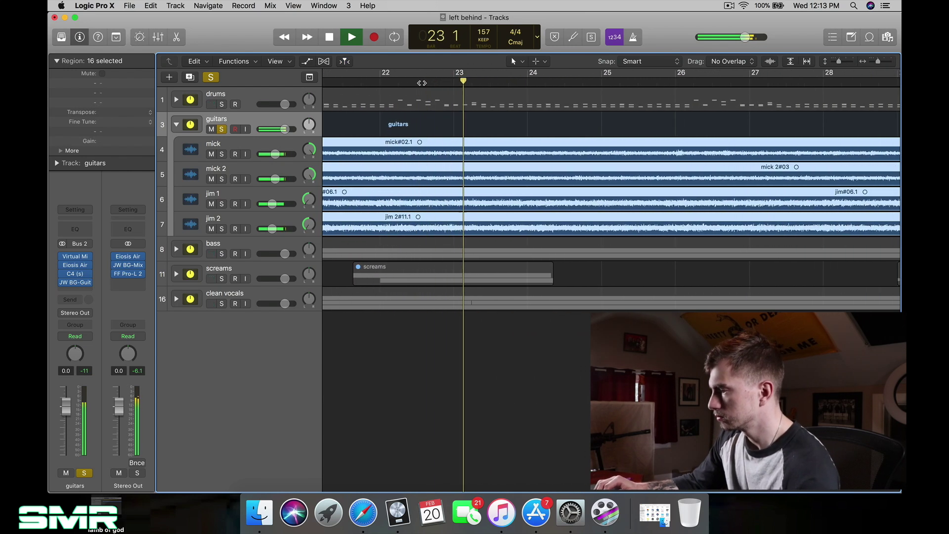
key("space")
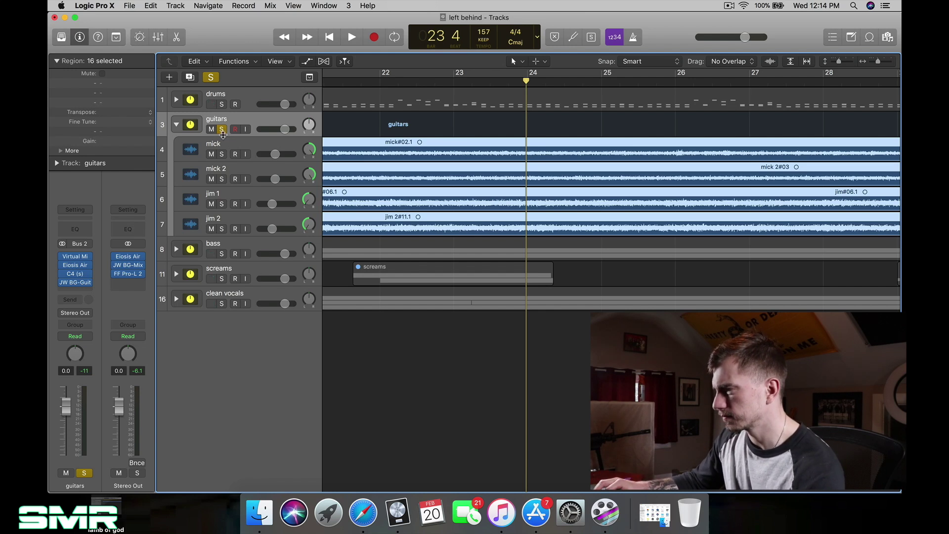
left_click(223, 130)
Step: Review the channel strips of the mick, mick 2, jim 1 and jim 2 guitar tracks
left_click(226, 148)
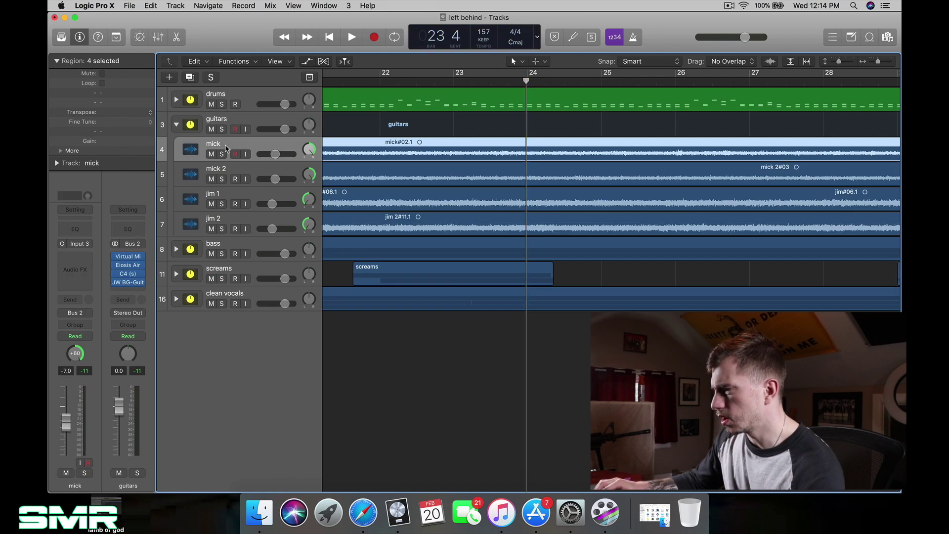
left_click(226, 169)
left_click(222, 194)
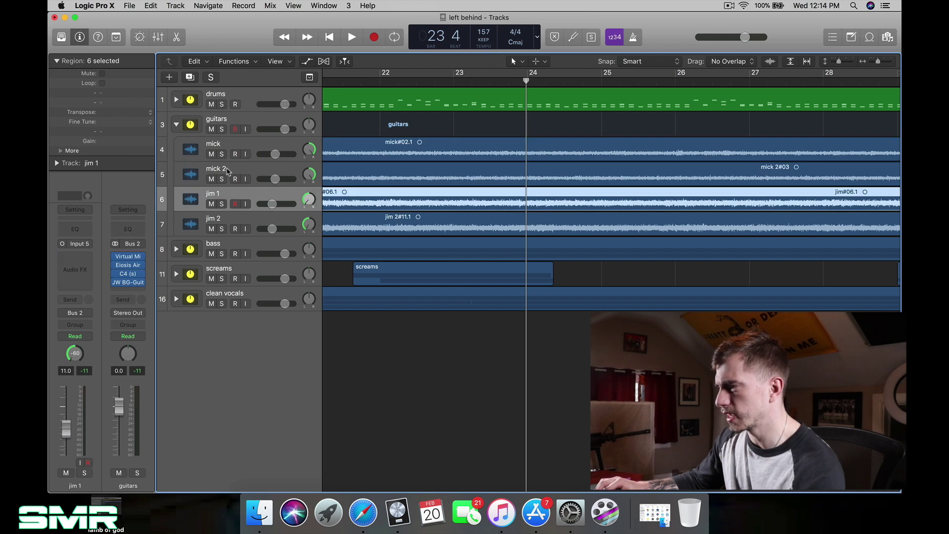
left_click(228, 168)
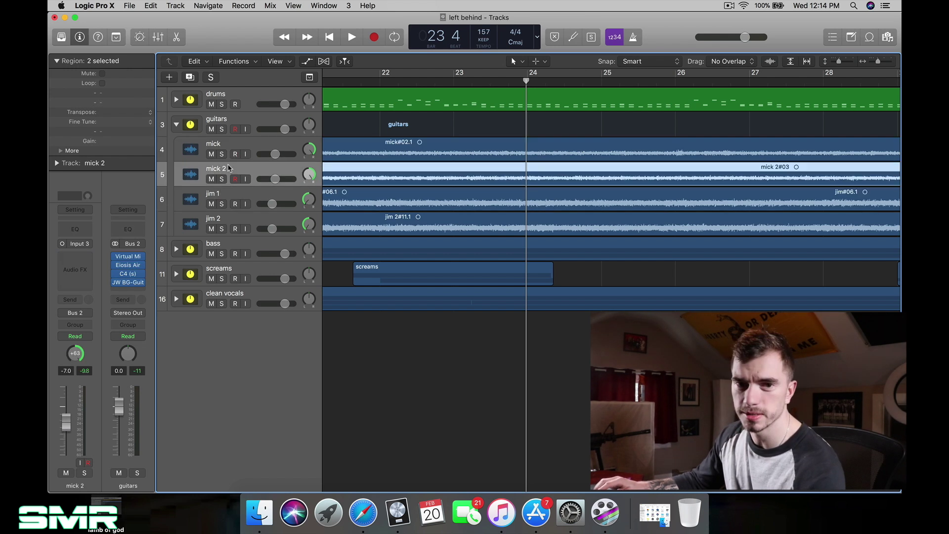
left_click(227, 196)
left_click(227, 219)
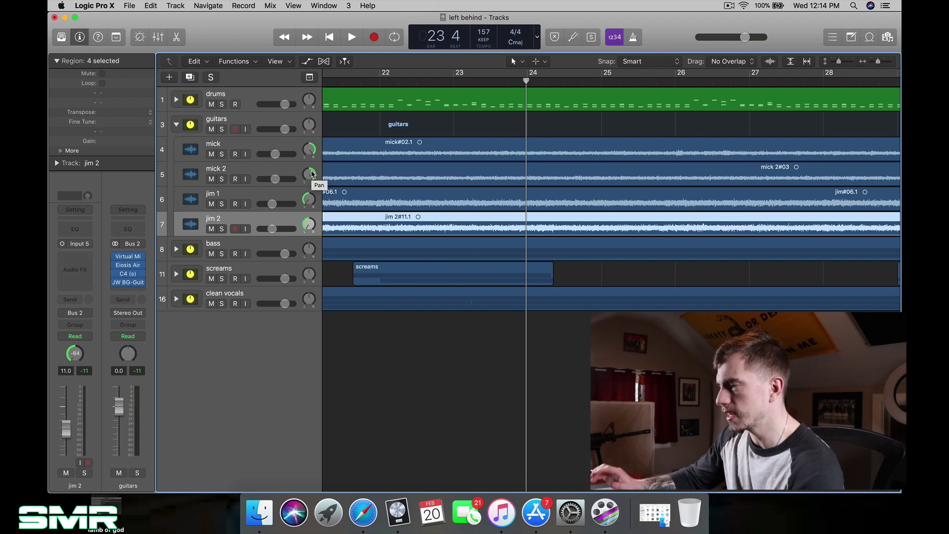
Step: Check the pan values of the mick, mick 2, jim 1 and jim 2 tracks
left_click_drag(312, 174, 312, 171)
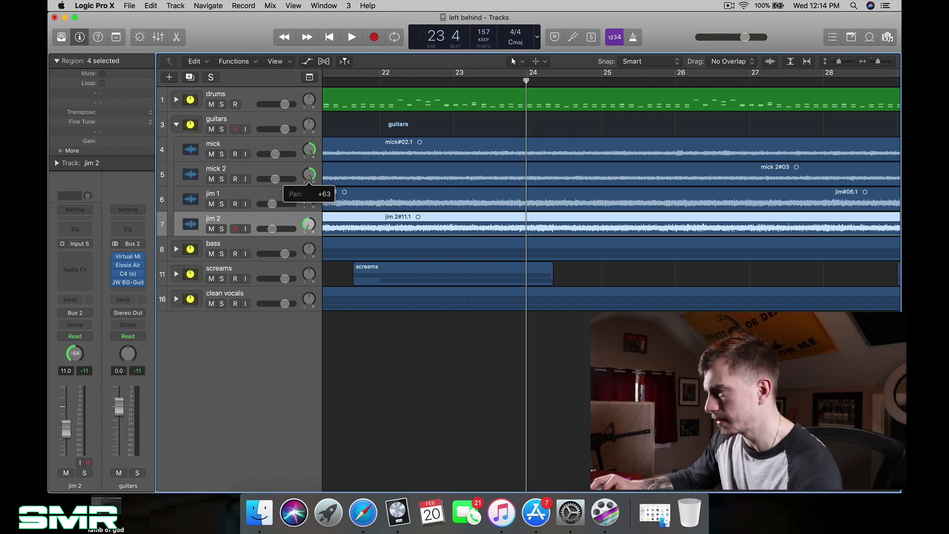
left_click(312, 148)
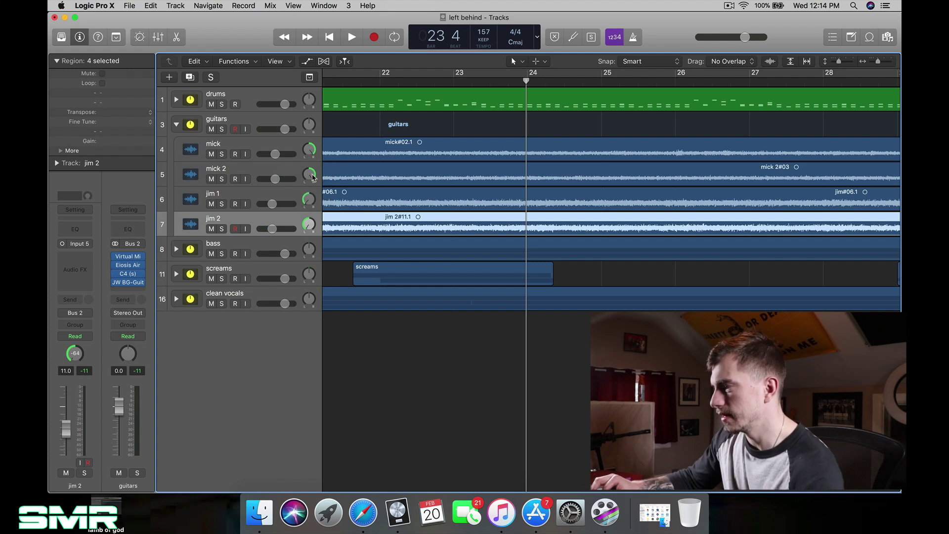
left_click(311, 176)
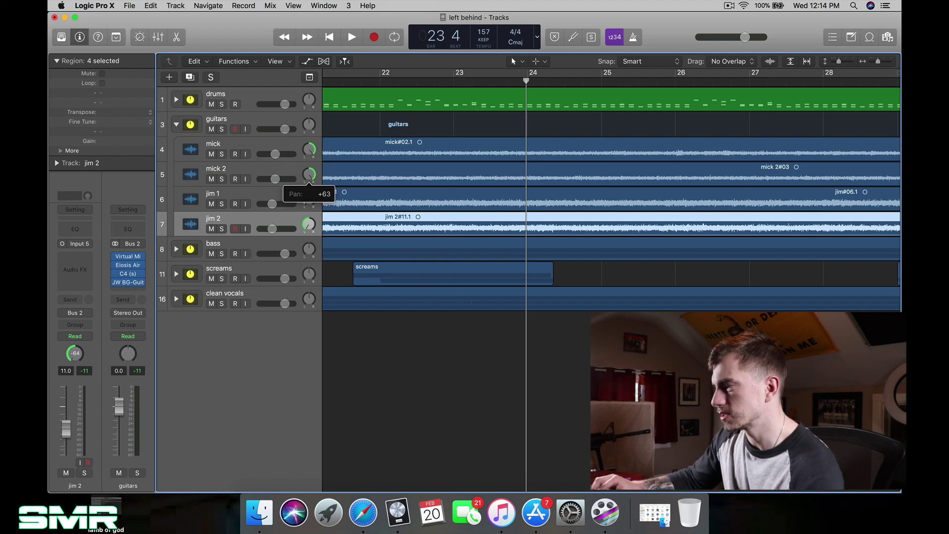
left_click(312, 176)
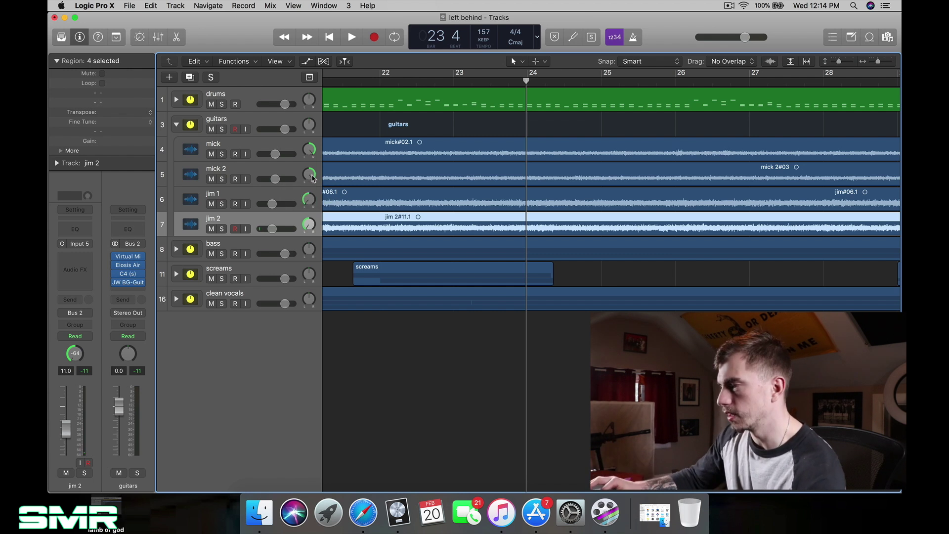
left_click(308, 199)
left_click(310, 225)
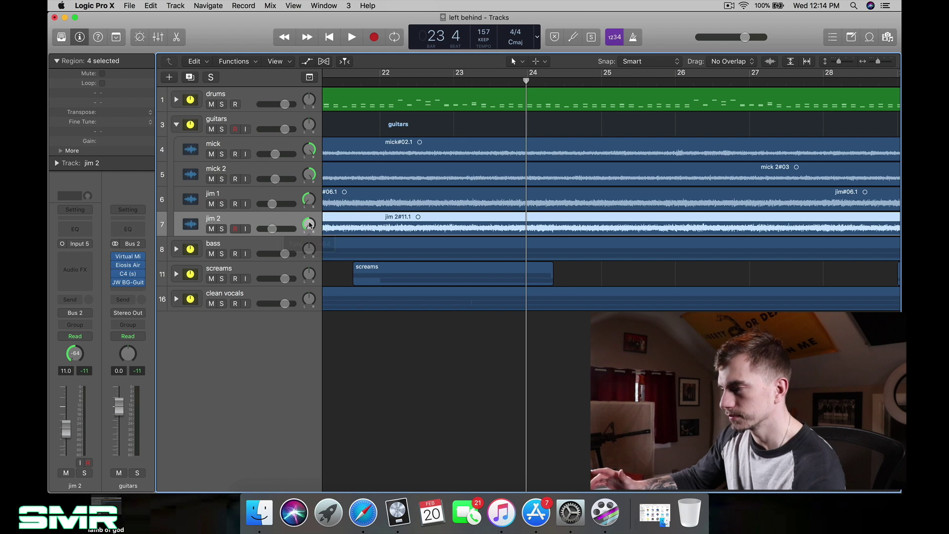
Step: Collapse the guitars stack and open the Virtual Mix Rack plug-in on its channel strip
left_click(234, 123)
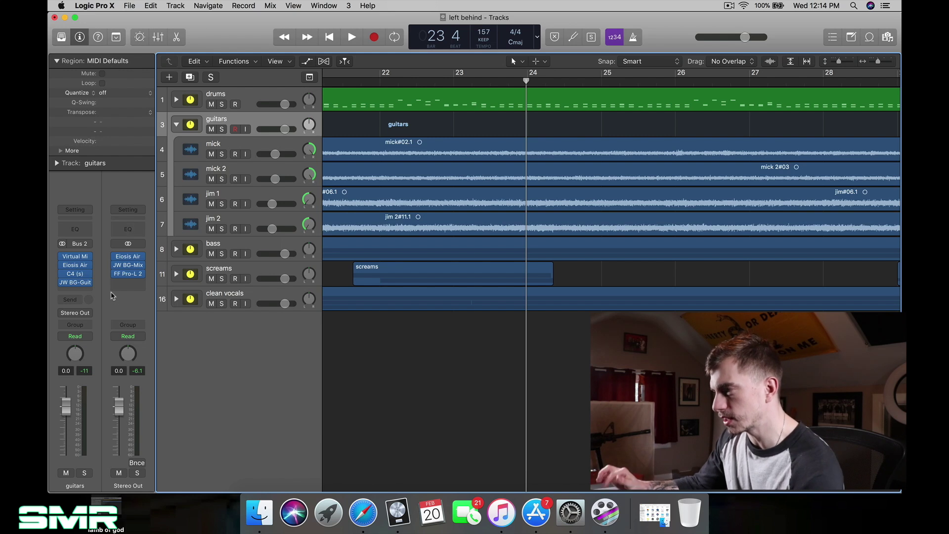
left_click(177, 125)
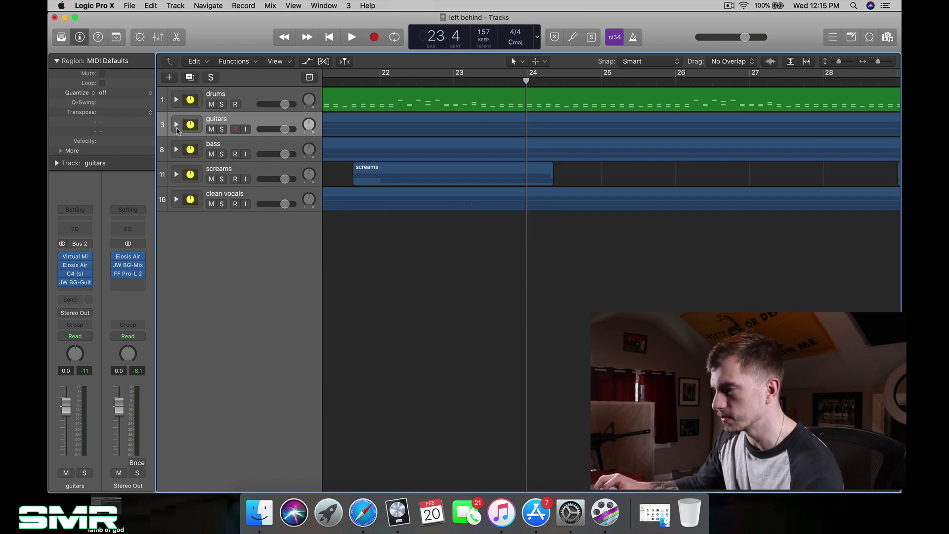
mouse_move(78, 258)
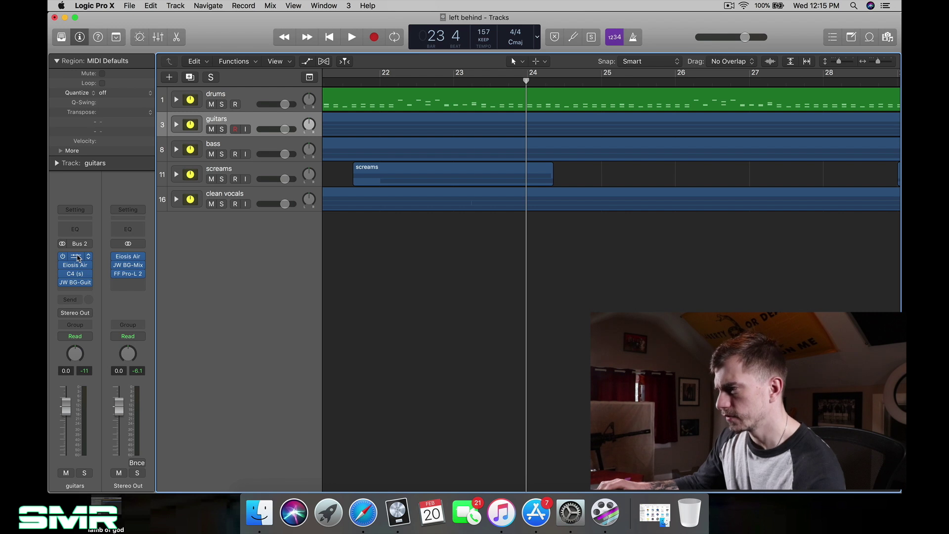
left_click(77, 257)
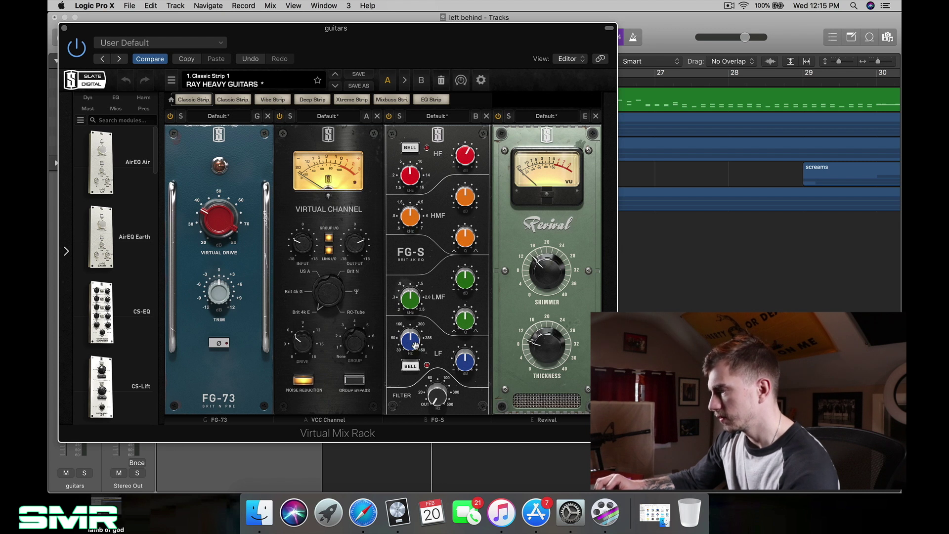
mouse_move(465, 166)
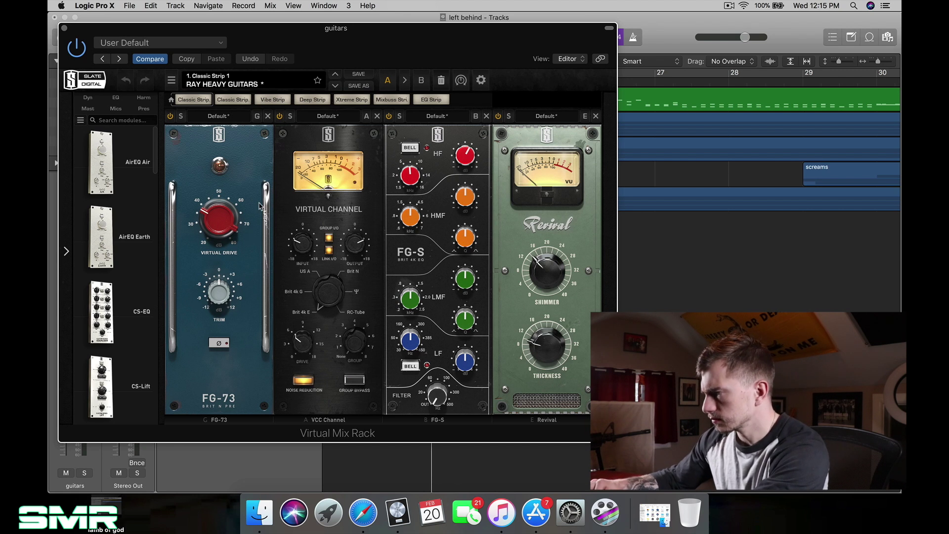
Step: Play the guitars in solo from bar 27 and compare the sound with the FG-73 module bypassed and enabled
left_click(692, 84)
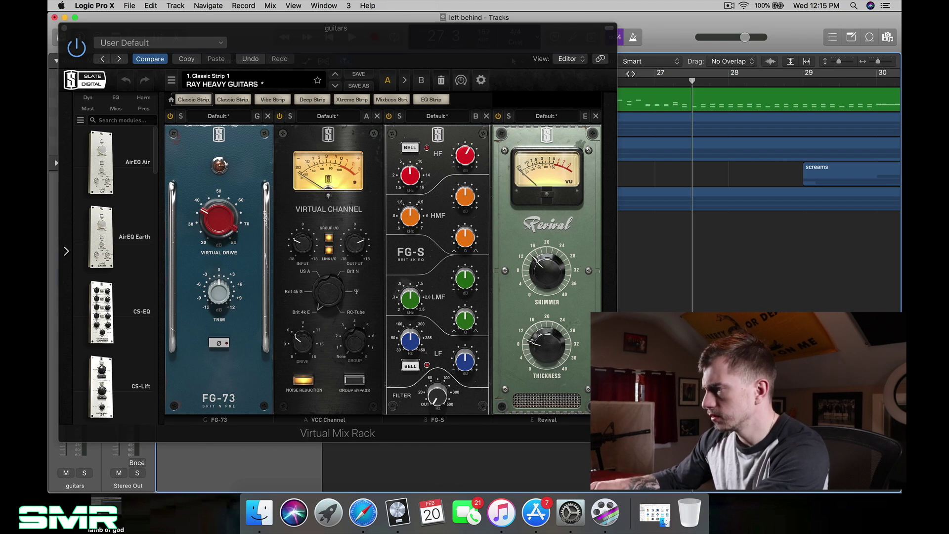
left_click_drag(336, 28, 330, 179)
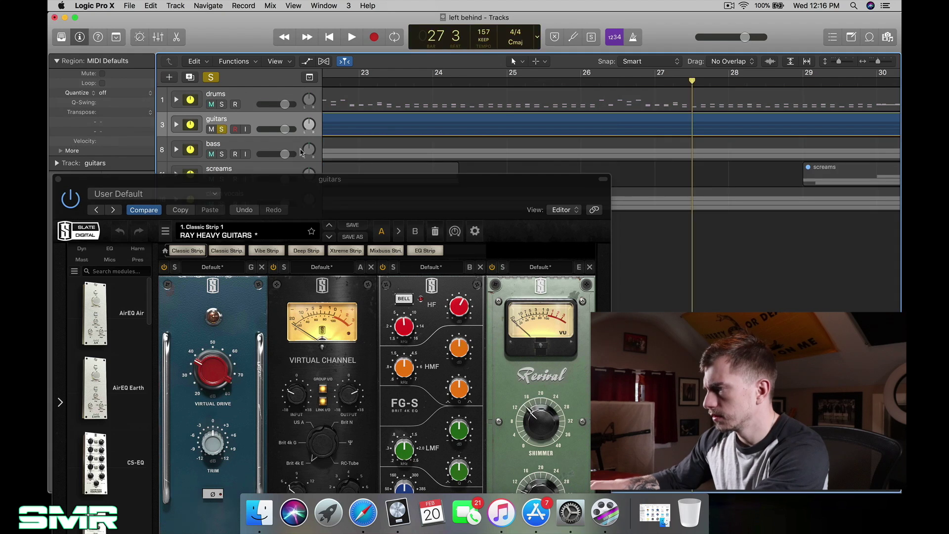
key("space")
left_click(164, 268)
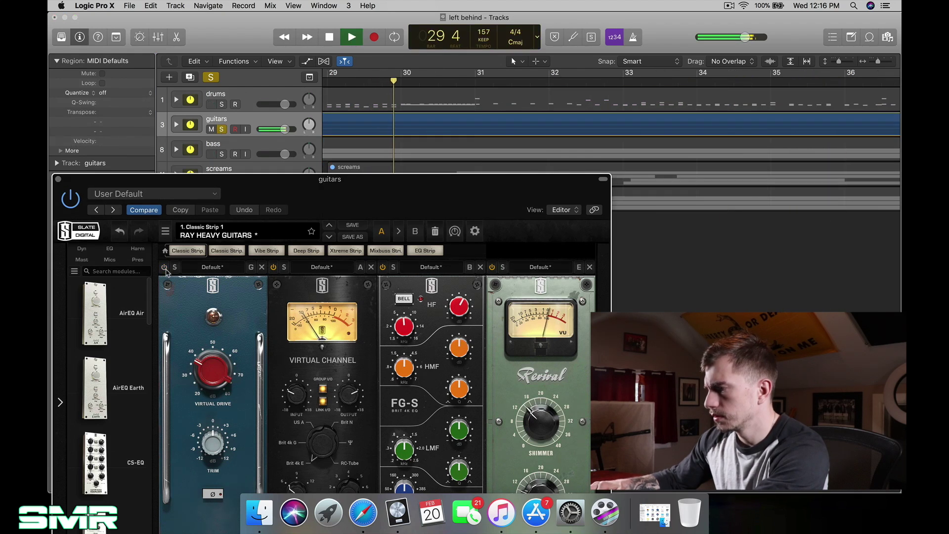
left_click(164, 268)
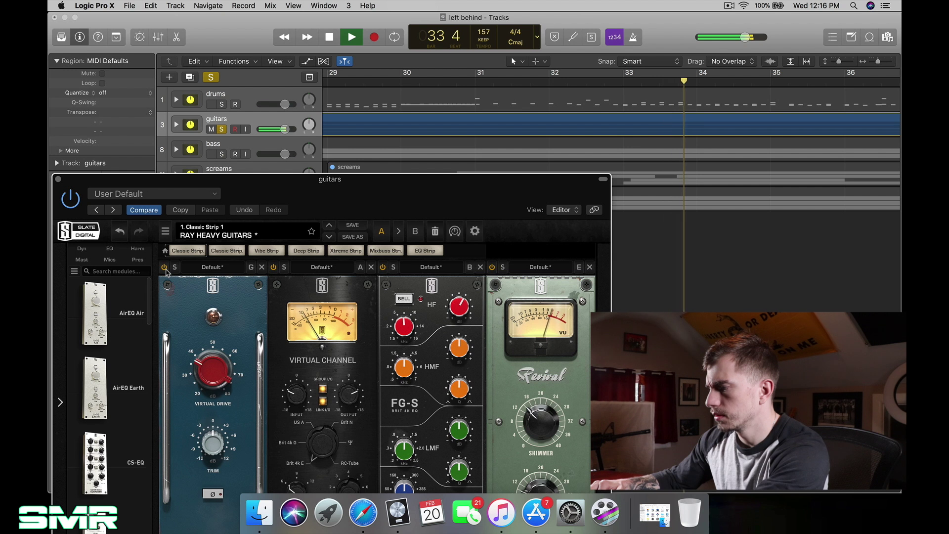
left_click(165, 268)
key("space")
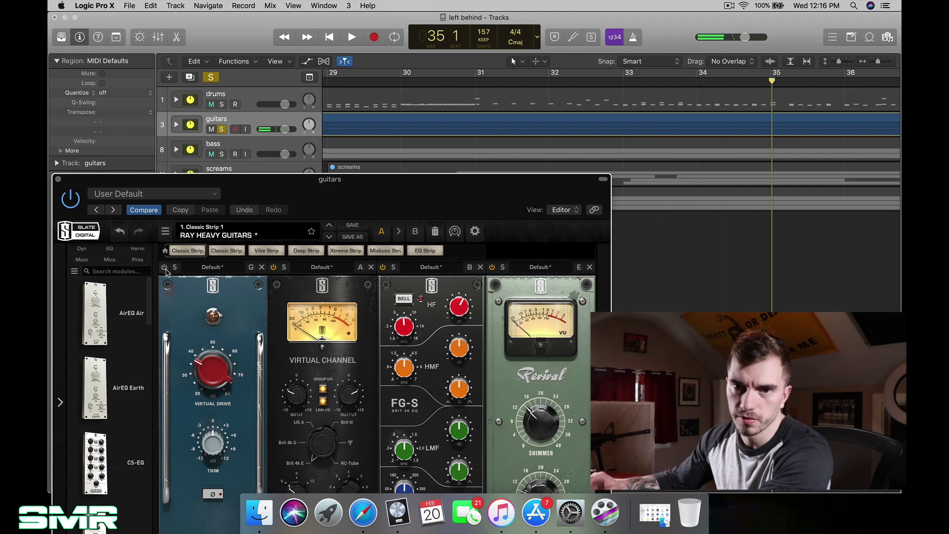
Step: Play the soloed guitars while varying the Virtual Drive, ending at 40.9 dB, and unsolo the guitars
left_click_drag(210, 364, 183, 279)
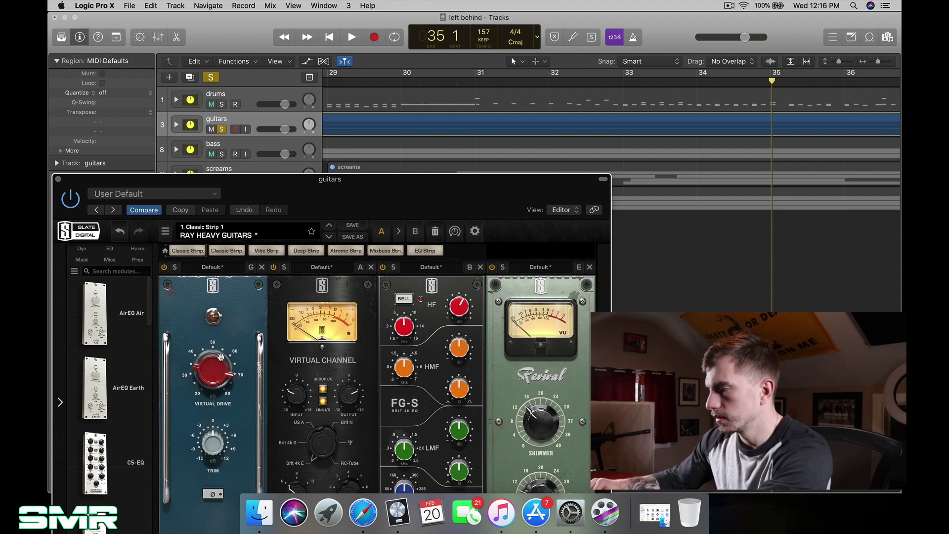
key("space")
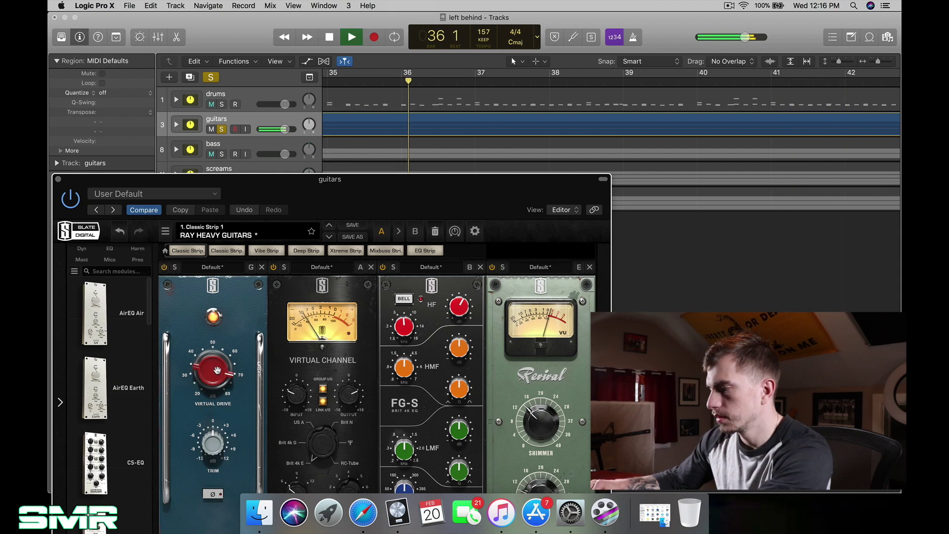
left_click_drag(218, 371, 211, 425)
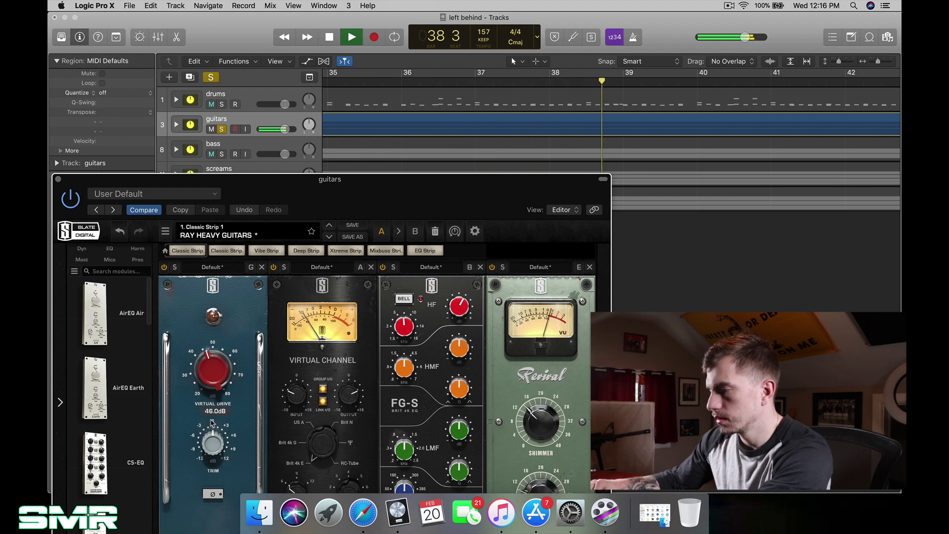
key("space")
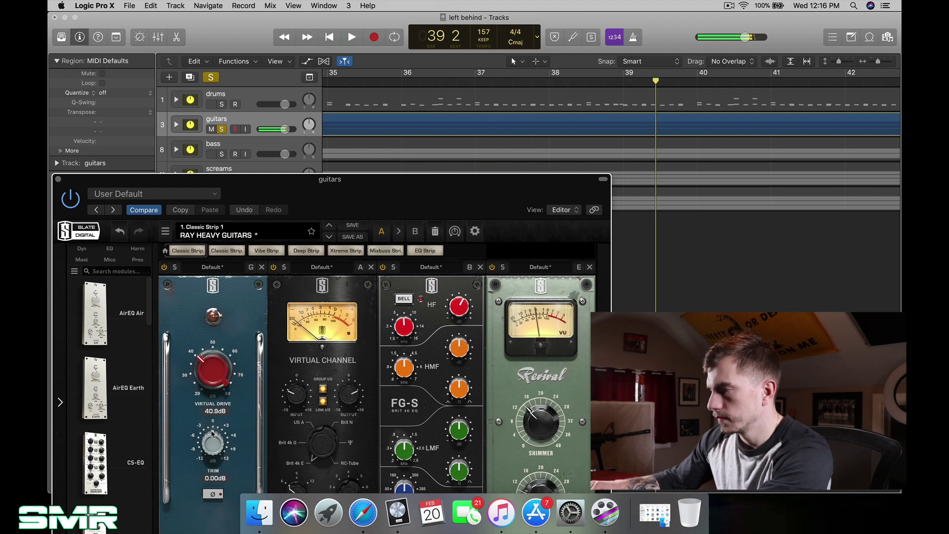
left_click(222, 130)
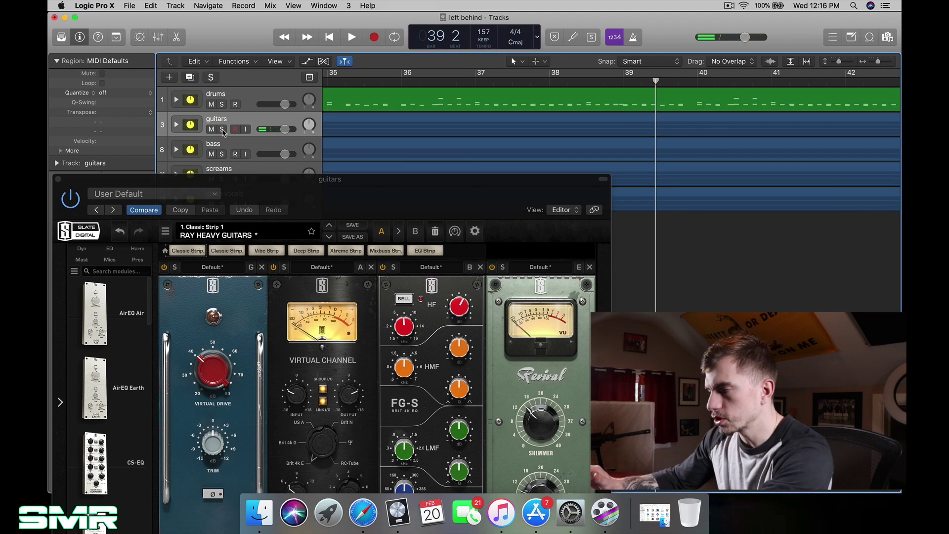
Step: Close the Virtual Mix Rack and open the Eiosis AirEQ plug-in on the guitars channel strip
left_click_drag(262, 175, 303, 137)
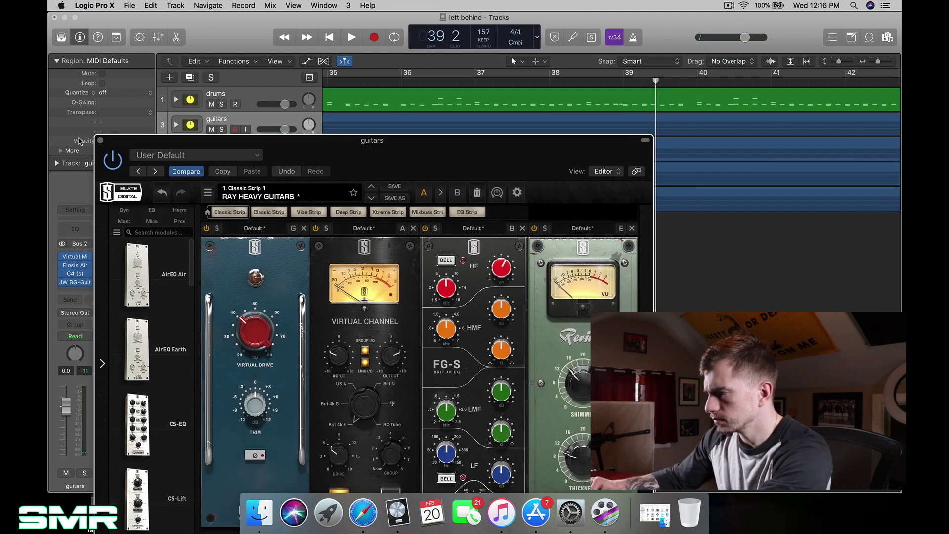
left_click(100, 141)
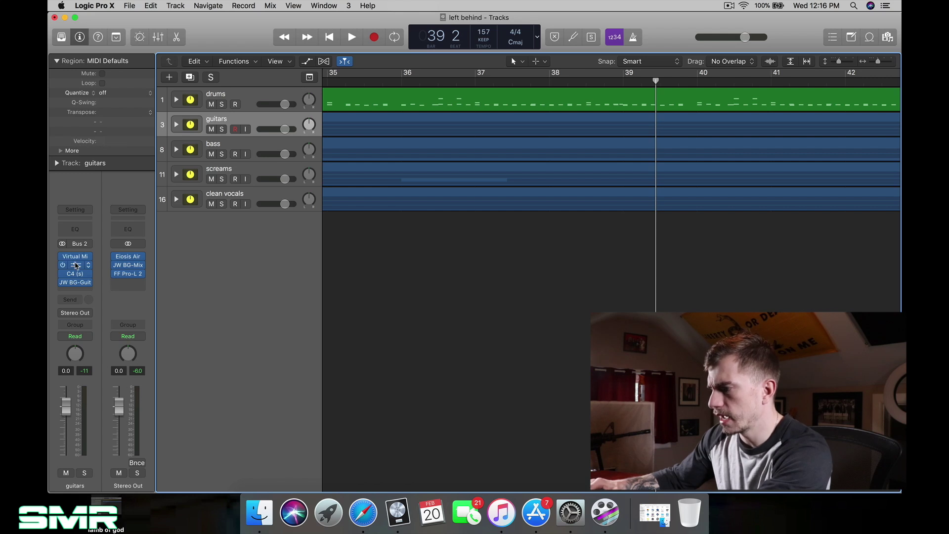
left_click(76, 266)
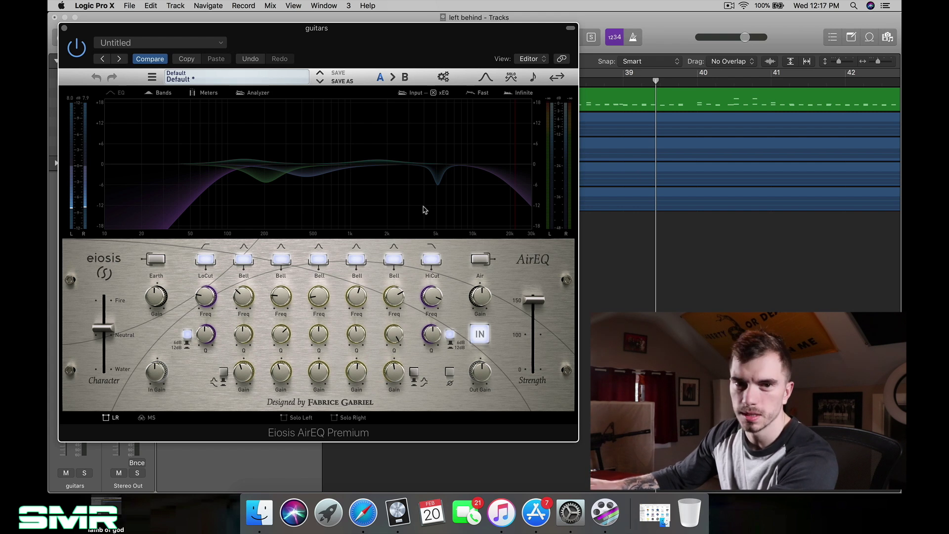
Step: Play the guitars in solo from bar 39 and compare the sound with AirEQ's highest bell band bypassed and enabled
left_click_drag(468, 43, 445, 192)
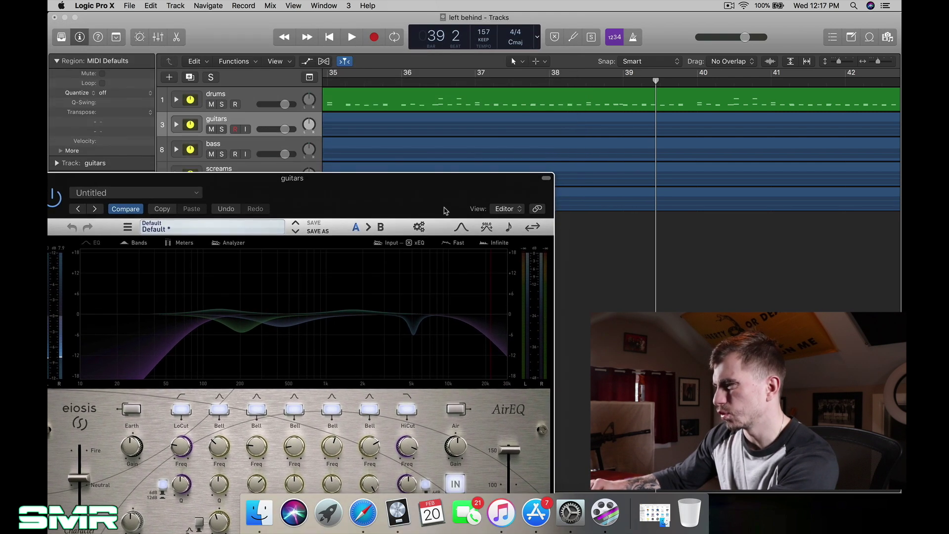
left_click(221, 129)
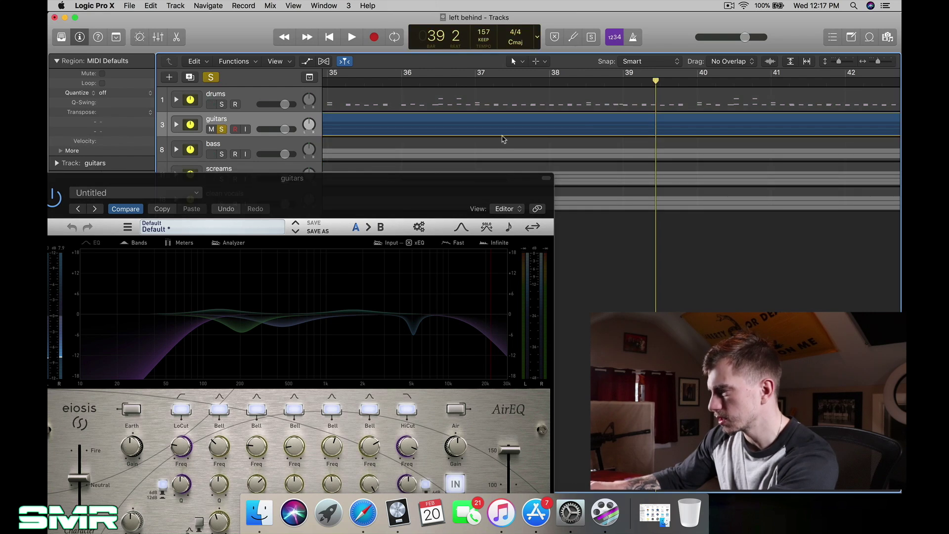
key("space")
left_click_drag(447, 178, 449, 85)
left_click(386, 317)
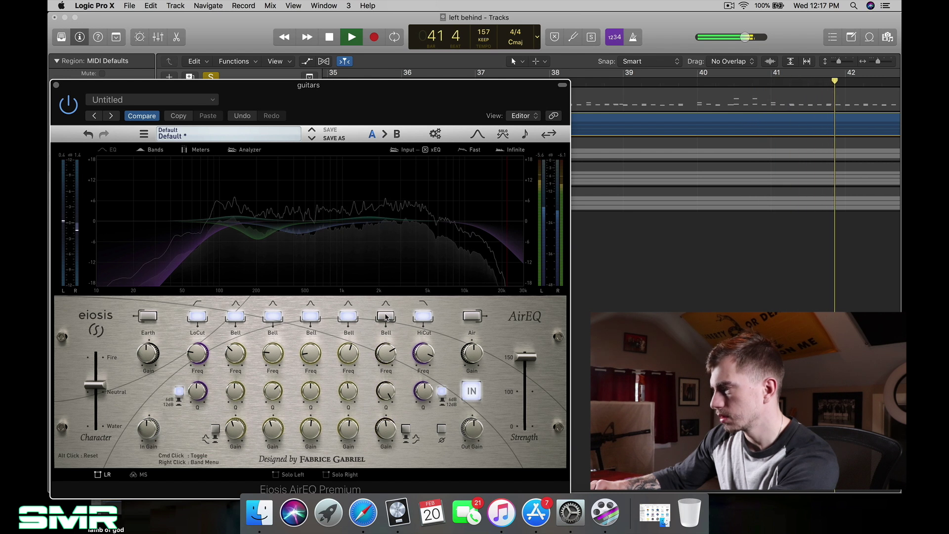
left_click(386, 317)
left_click(387, 316)
left_click(386, 317)
left_click(387, 316)
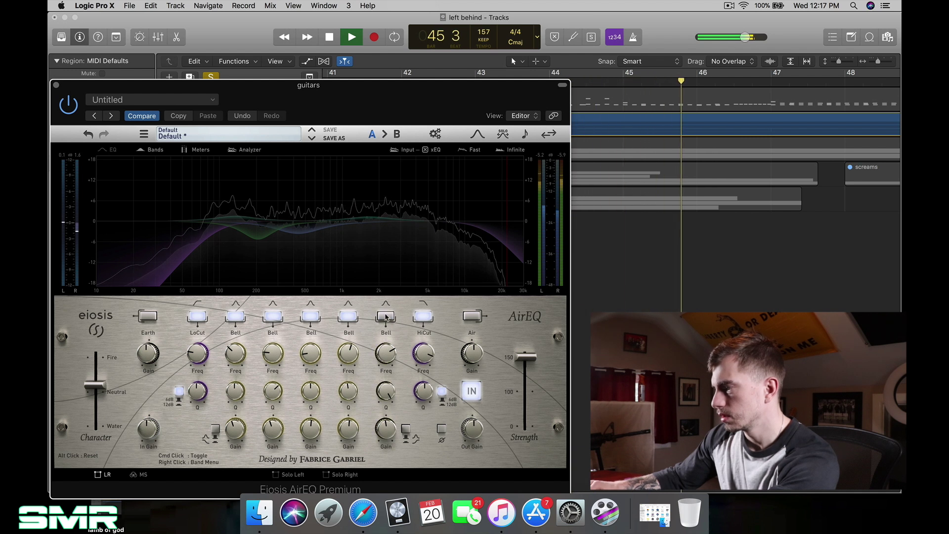
key("space")
left_click(386, 317)
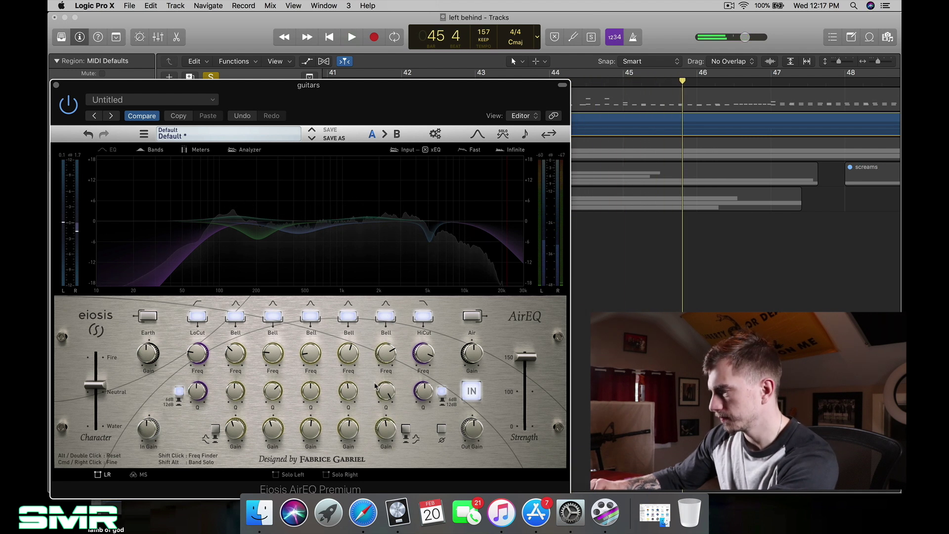
Step: Audition AirEQ's highest bell band boosted to +2.60 dB during playback and return its gain to -0.99 dB
left_click_drag(381, 429, 390, 407)
key("space")
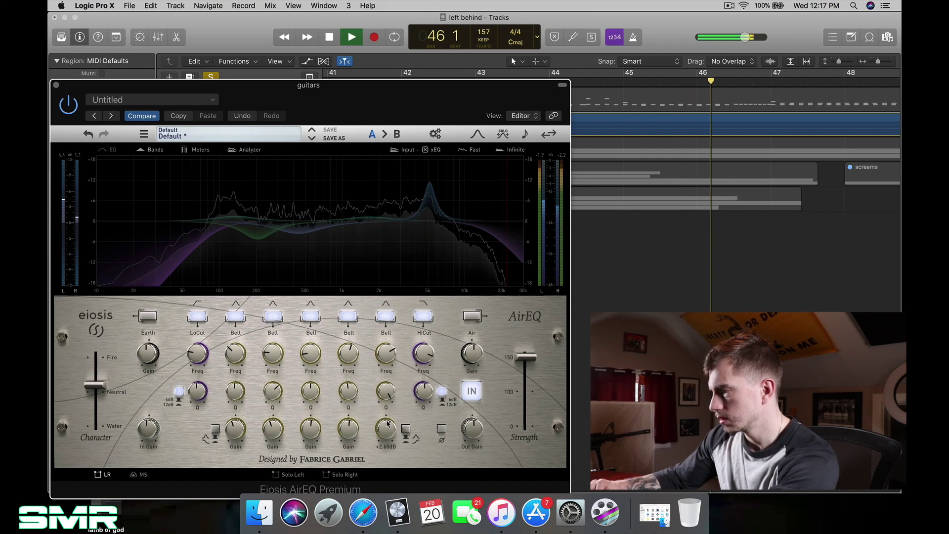
left_click_drag(388, 426, 380, 449)
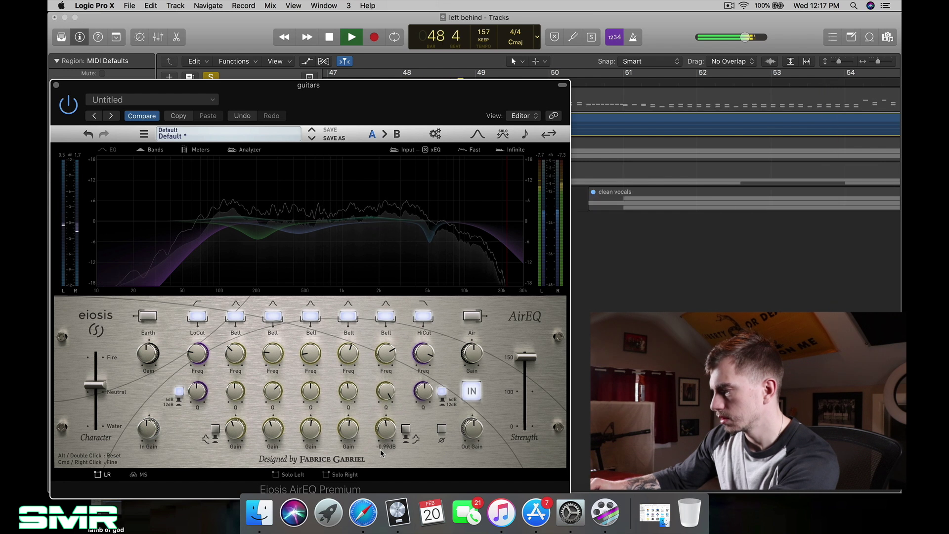
key("space")
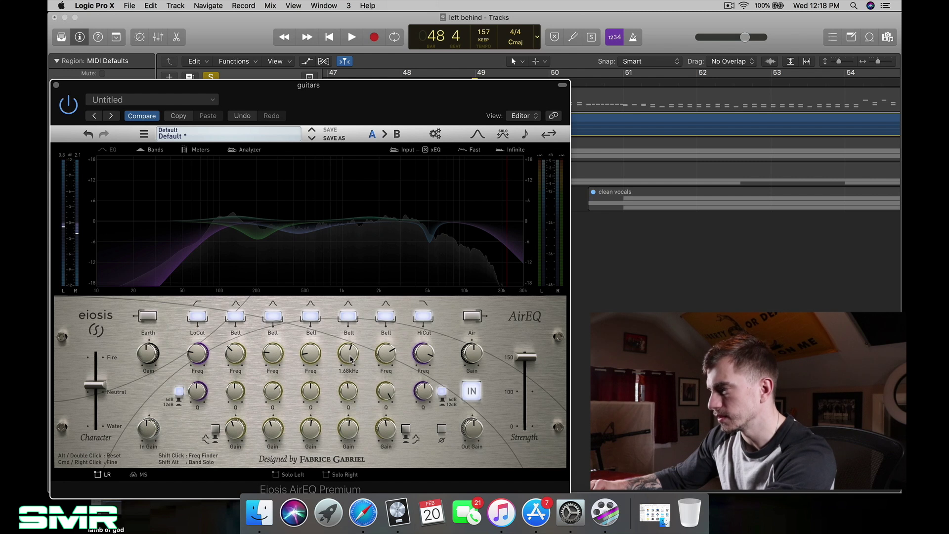
Step: Compare AirEQ bypassed and enabled from bar 48, listening in the full mix and with the guitars soloed
scroll(350, 359, "up", 1)
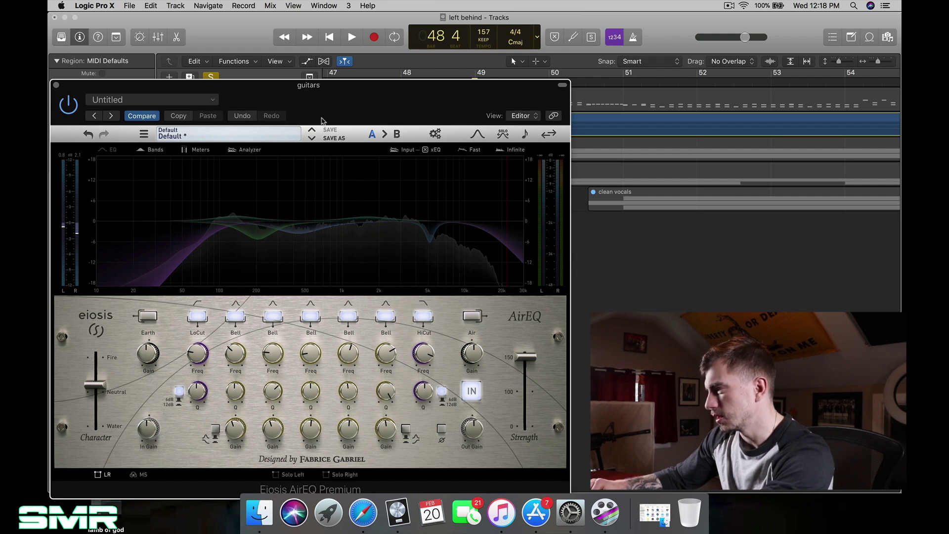
left_click_drag(321, 118, 319, 210)
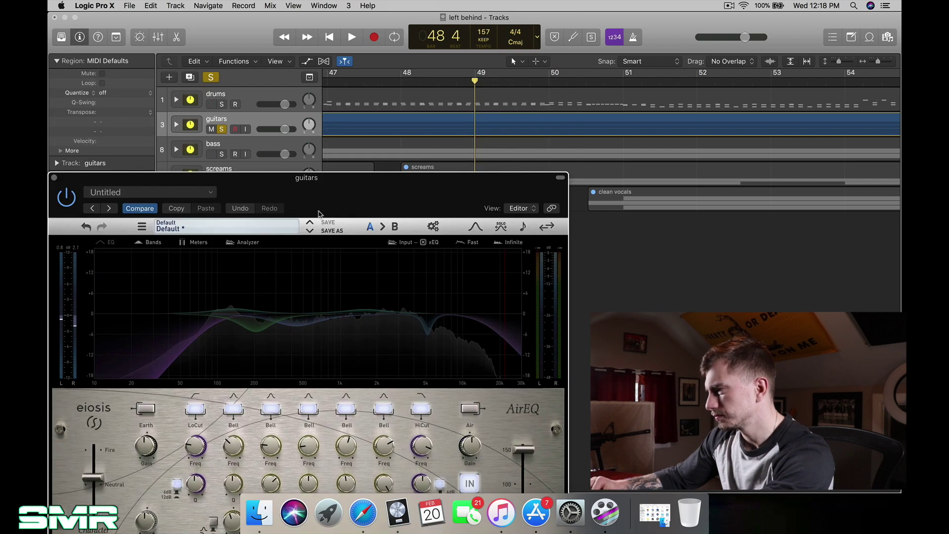
left_click(214, 80)
key("space")
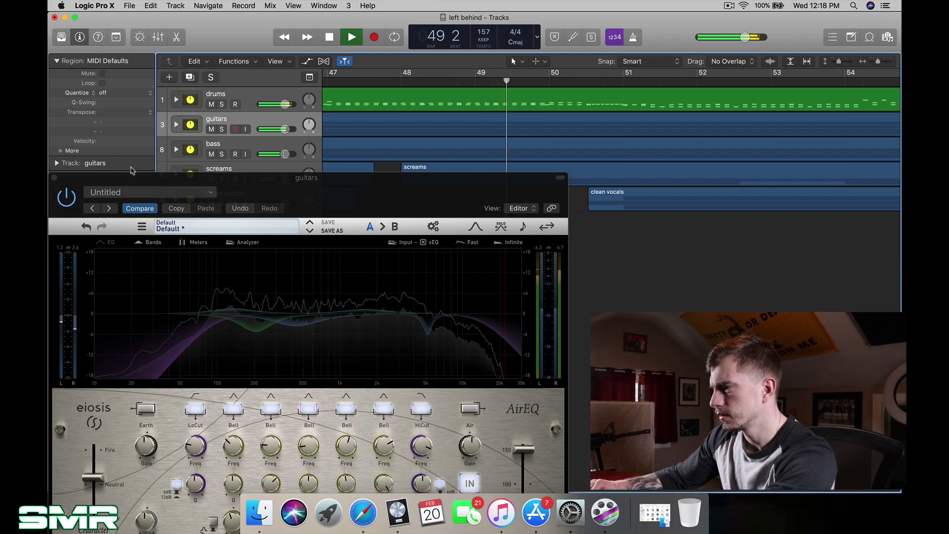
left_click(69, 202)
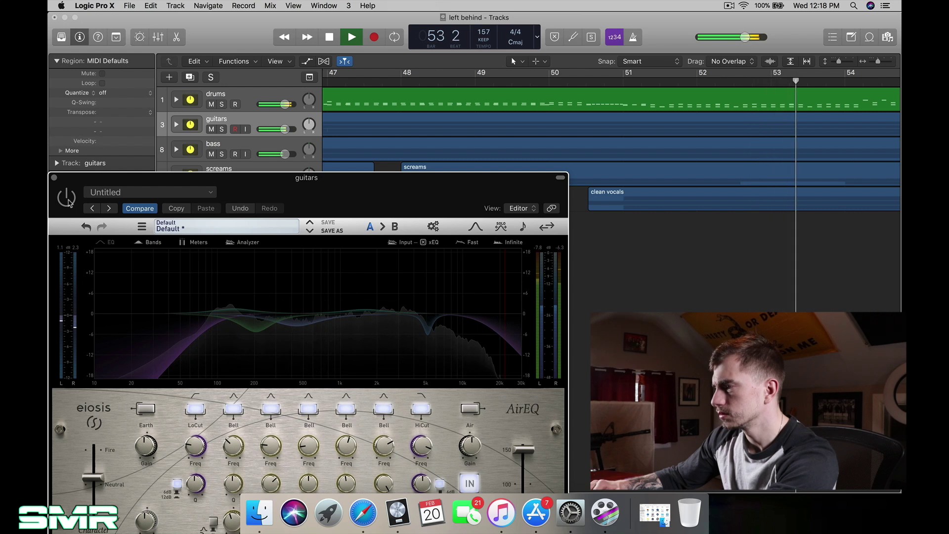
key("s")
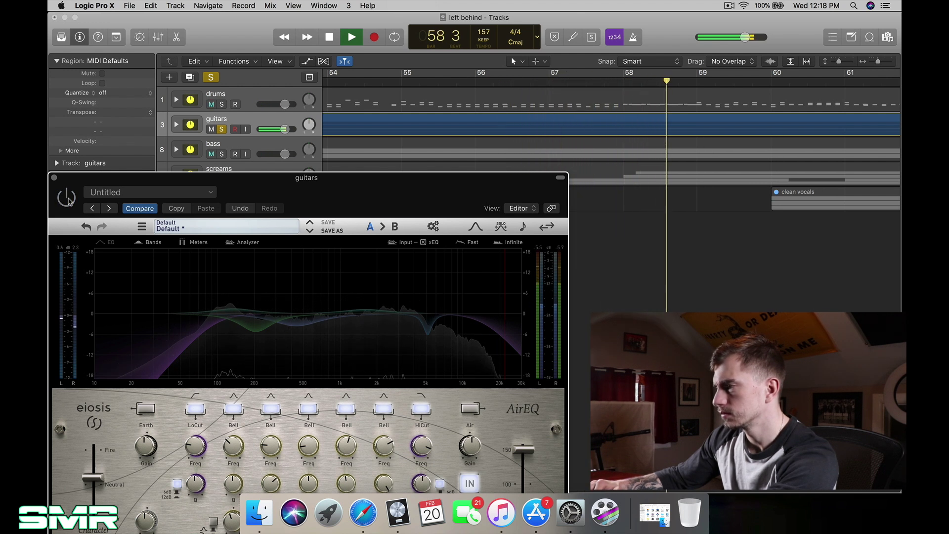
key("space")
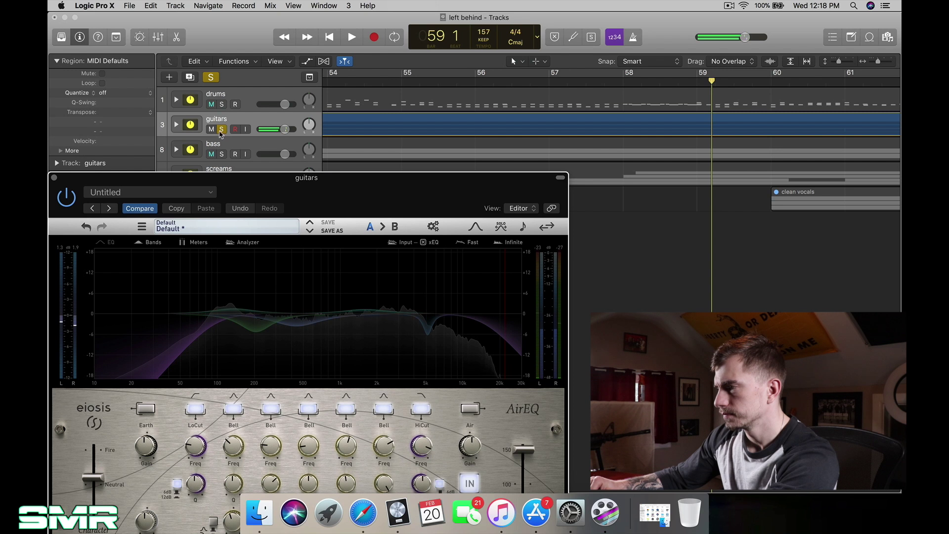
Step: Unsolo the guitars, close AirEQ and open the C4 multiband plug-in on the guitars channel strip
left_click(221, 129)
left_click_drag(121, 178, 201, 152)
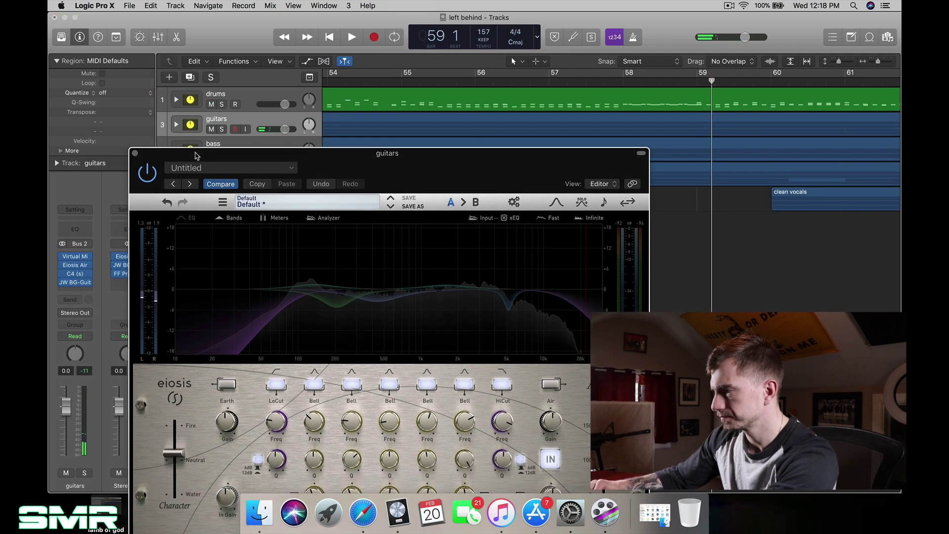
left_click(134, 153)
mouse_move(84, 277)
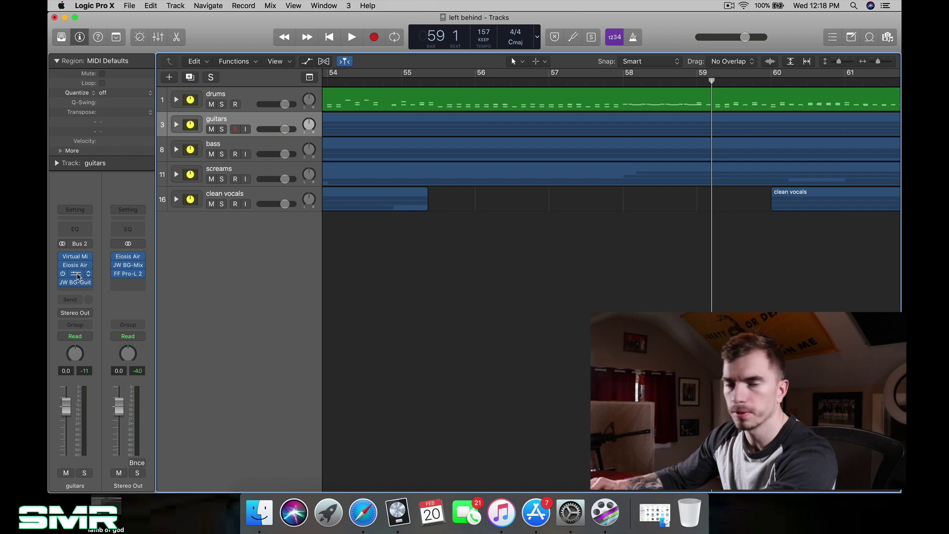
left_click(77, 276)
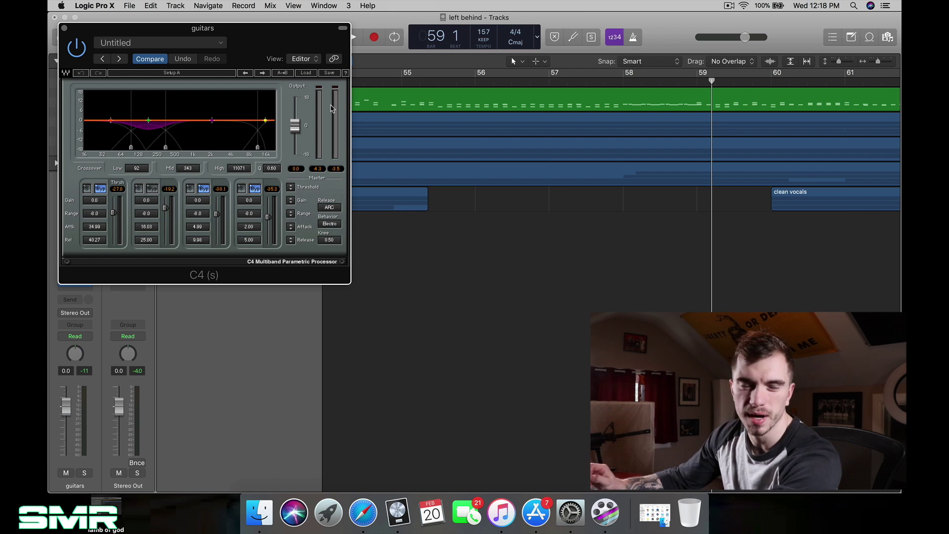
Step: Play the soloed guitars from bar 59, compare C4 bypassed and enabled, close the plug-in and clear the solo
scroll(548, 101, "right", 5)
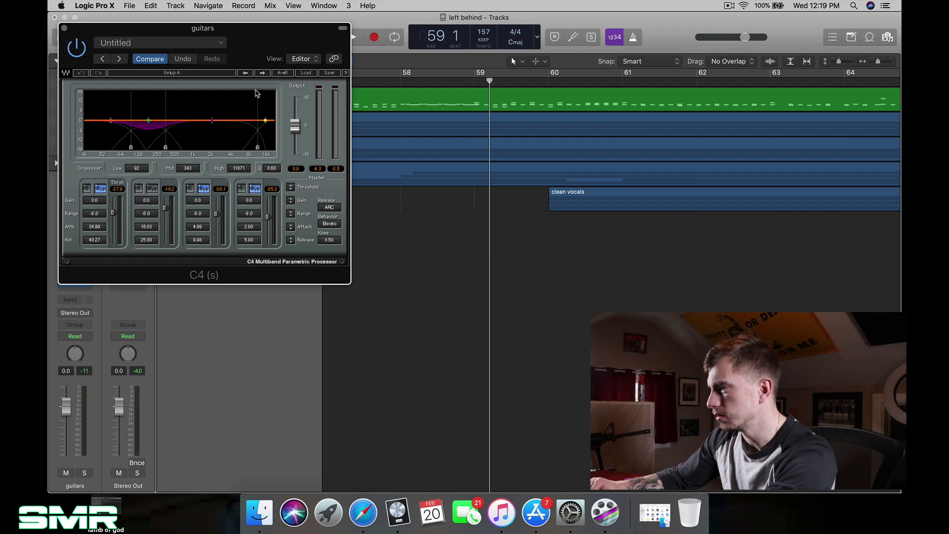
key("space")
left_click_drag(232, 29, 233, 188)
left_click(221, 129)
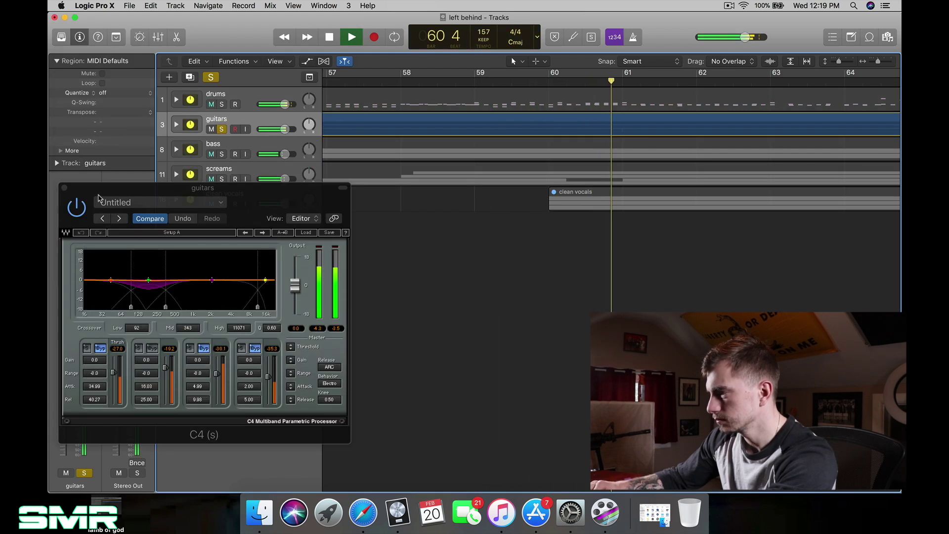
left_click(81, 214)
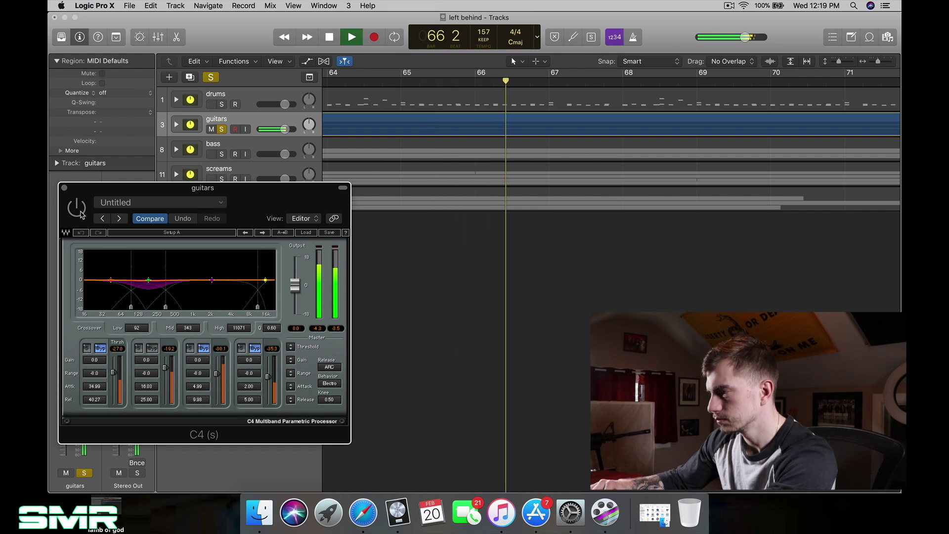
left_click(64, 188)
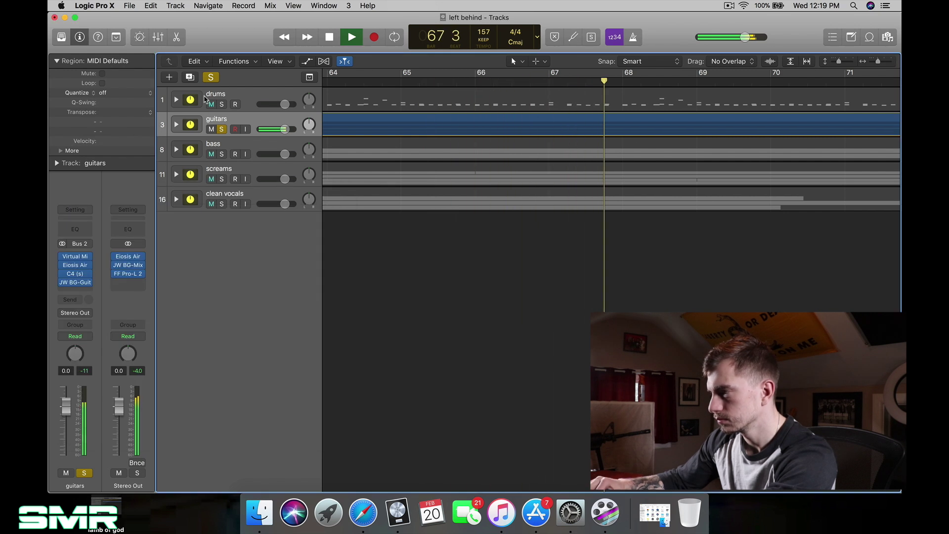
left_click(211, 77)
key("space")
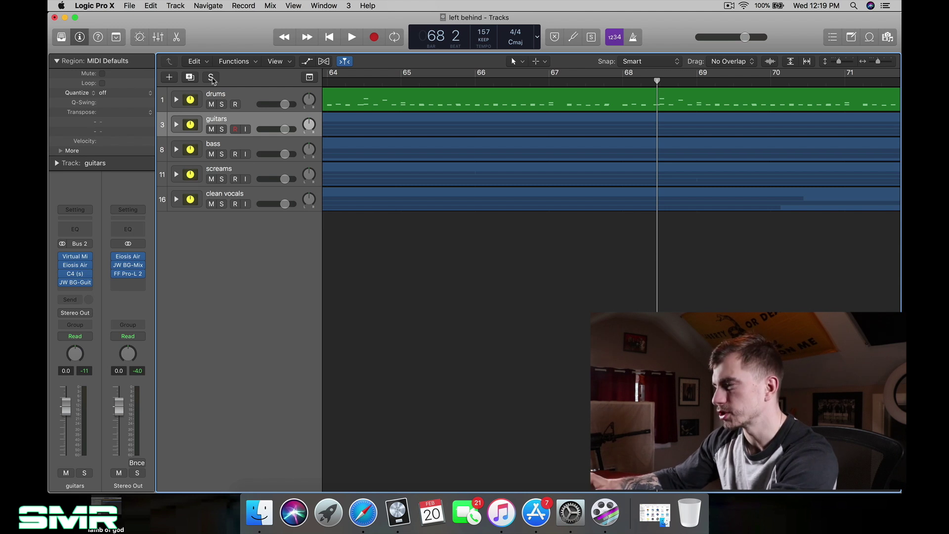
Step: Open the JW BG-Guitars plug-in on the guitars channel strip, review its crush, loud and mix settings, and close it
left_click(75, 282)
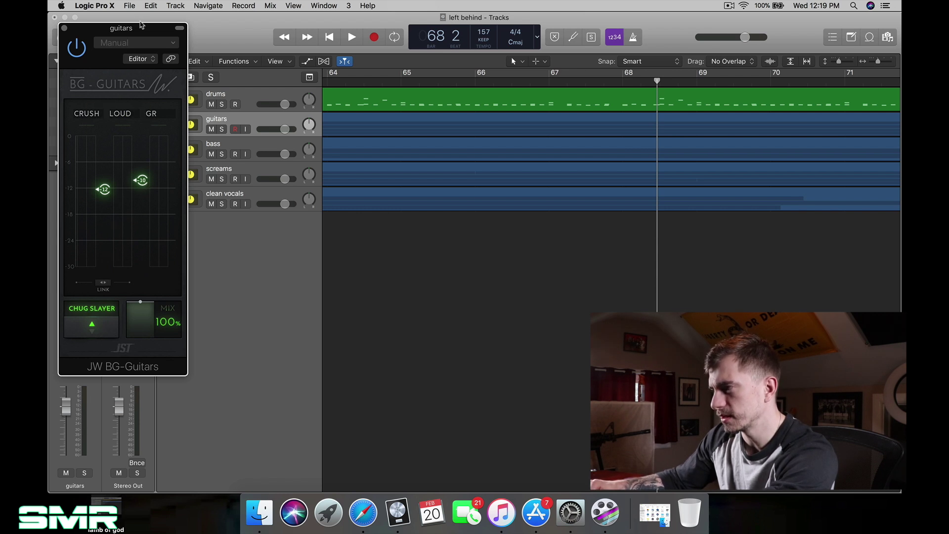
left_click_drag(141, 27, 301, 30)
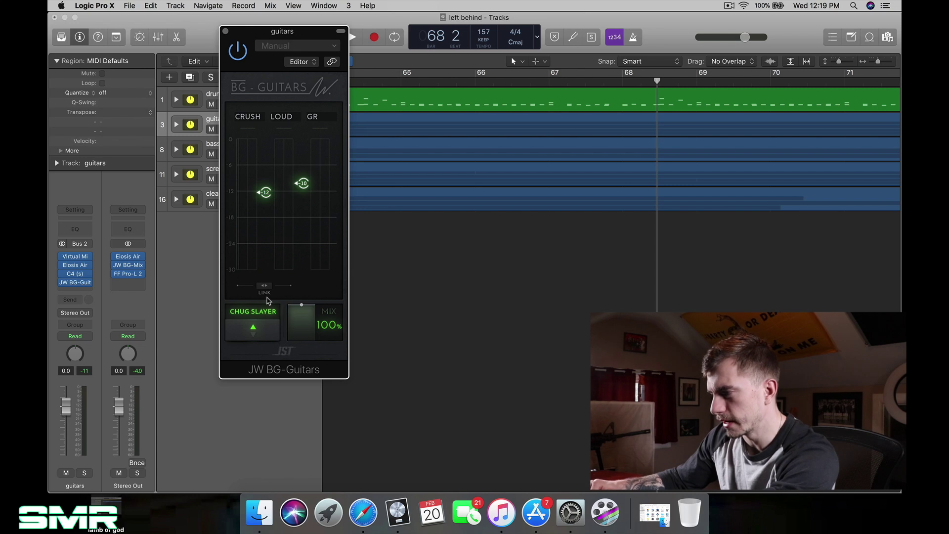
mouse_move(82, 276)
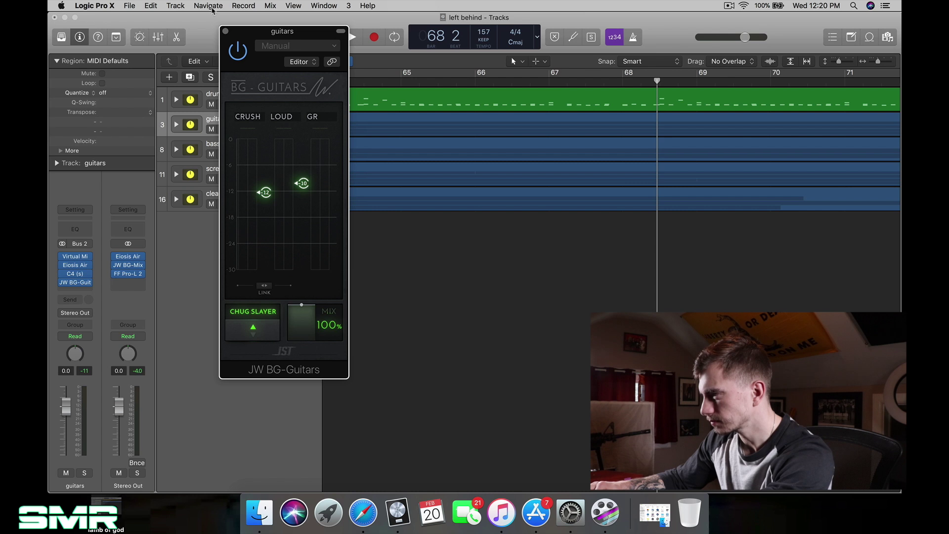
left_click(225, 31)
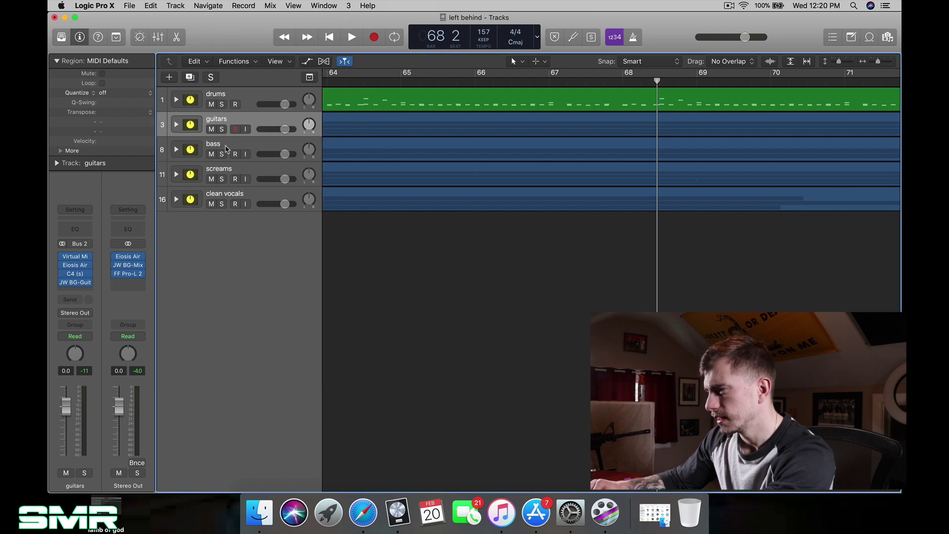
Step: Select and expand the bass stack to show its clean and dirt bass tracks around bar 50
left_click(225, 148)
left_click(176, 149)
scroll(433, 140, "left", 10)
scroll(467, 124, "left", 15)
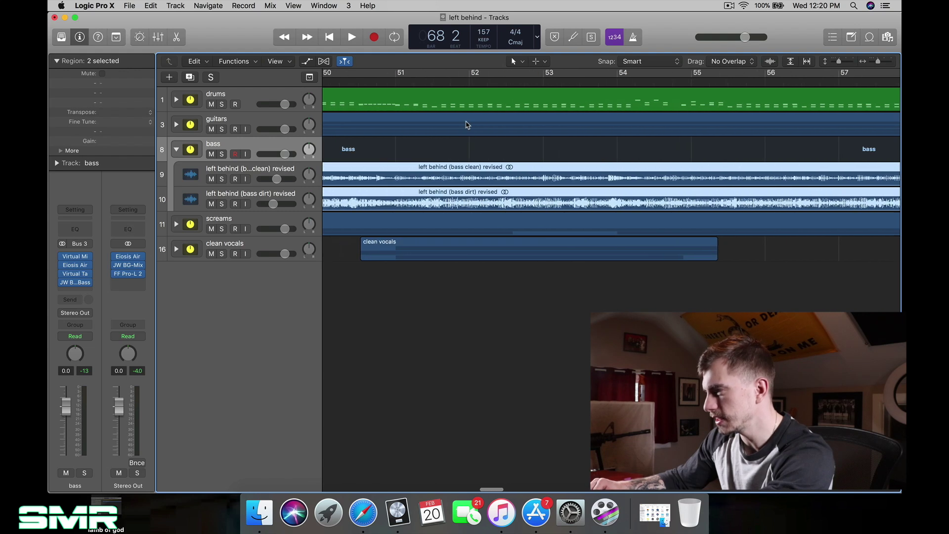
Step: Solo the bass dirt track and play it from about bar 16
scroll(430, 200, "left", 15)
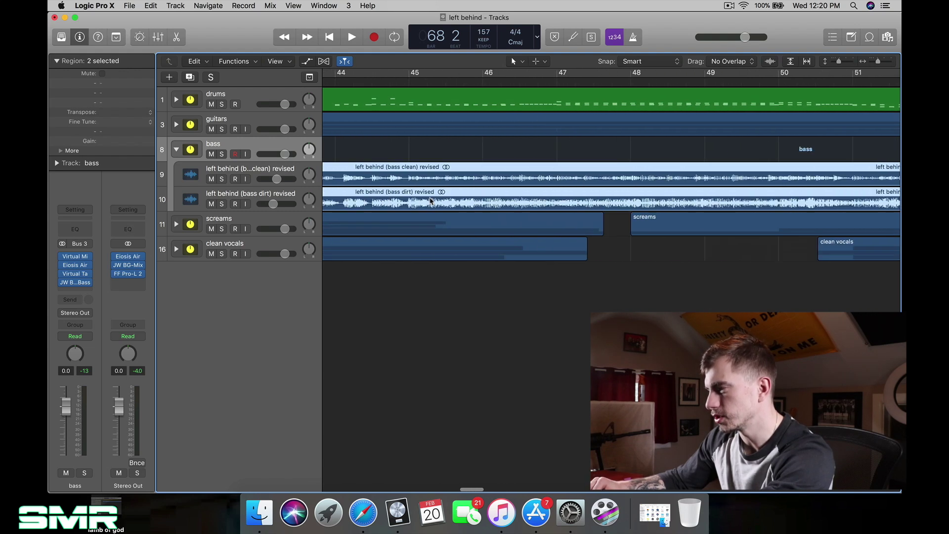
scroll(430, 200, "left", 2)
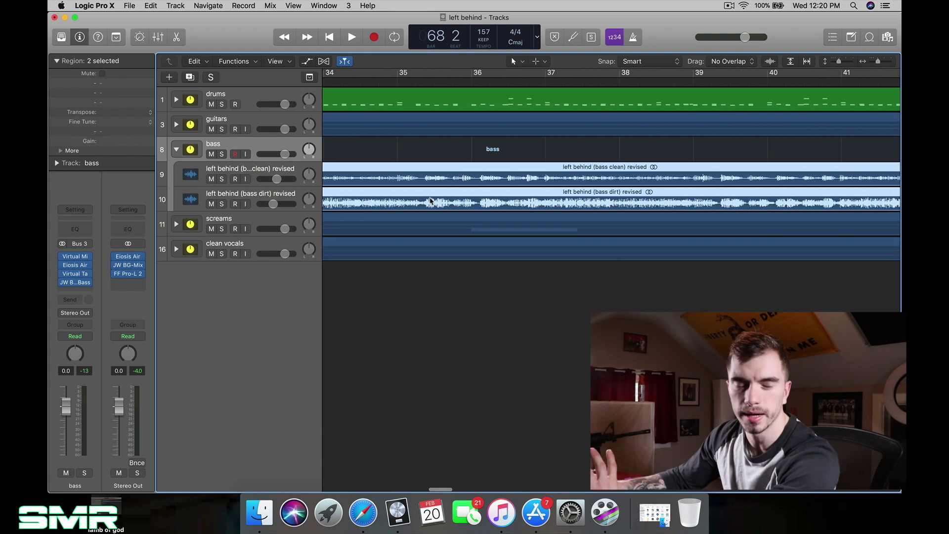
scroll(430, 200, "left", 6)
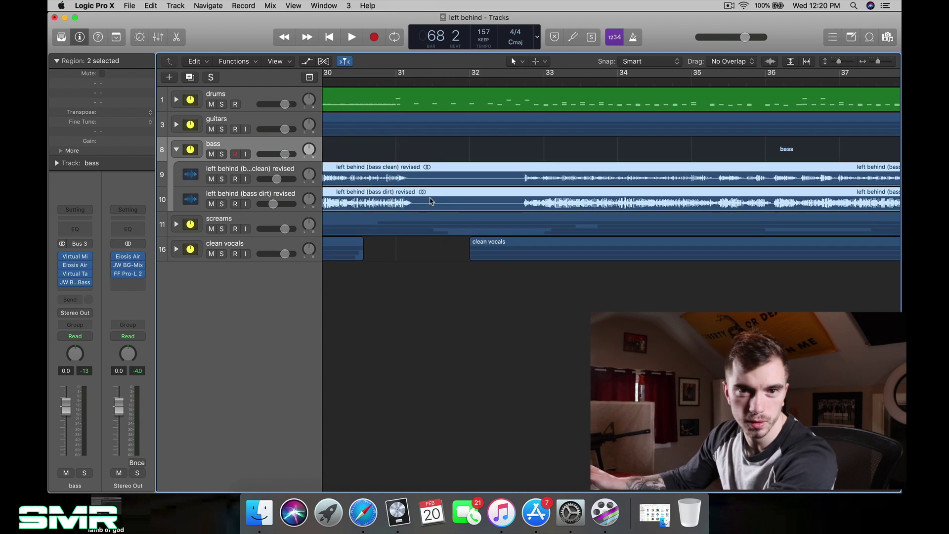
scroll(430, 200, "left", 3)
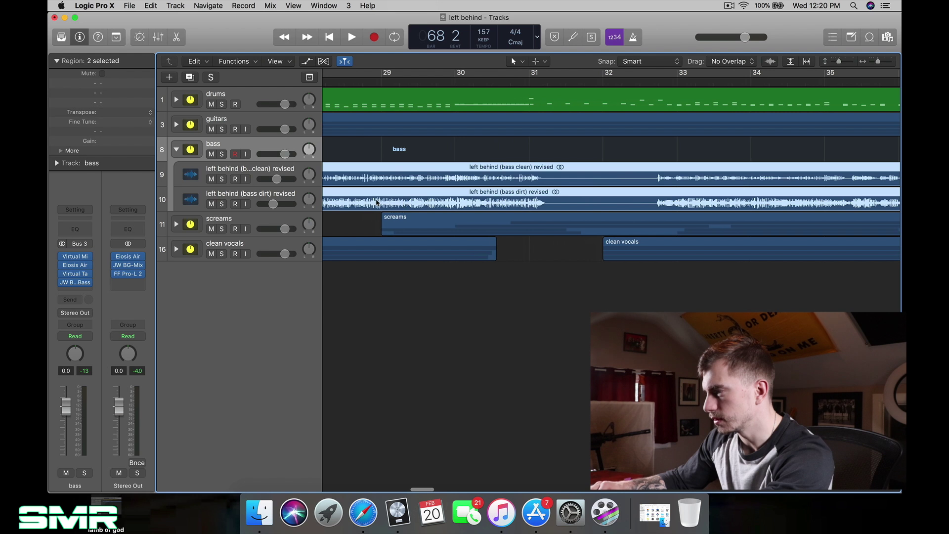
left_click(222, 204)
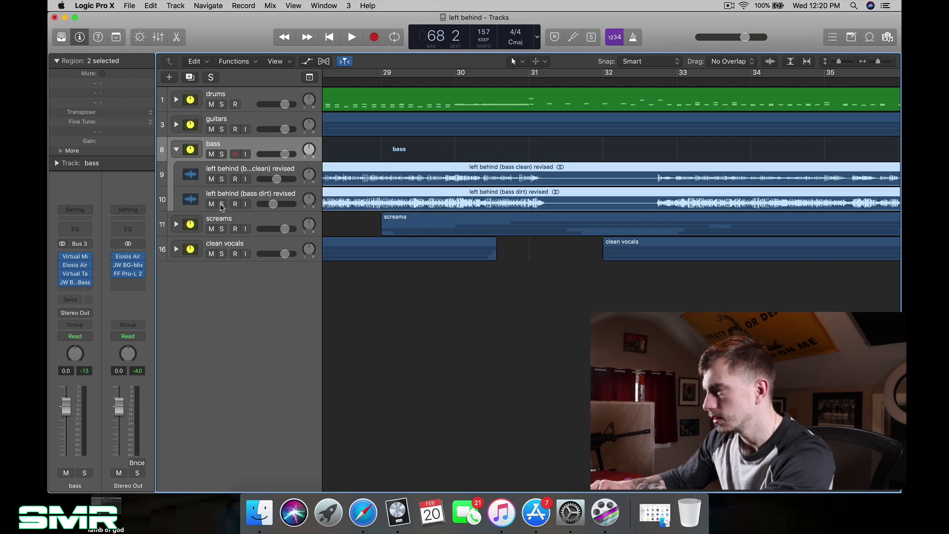
scroll(415, 117, "left", 10)
scroll(415, 117, "left", 5)
left_click(388, 79)
key("space")
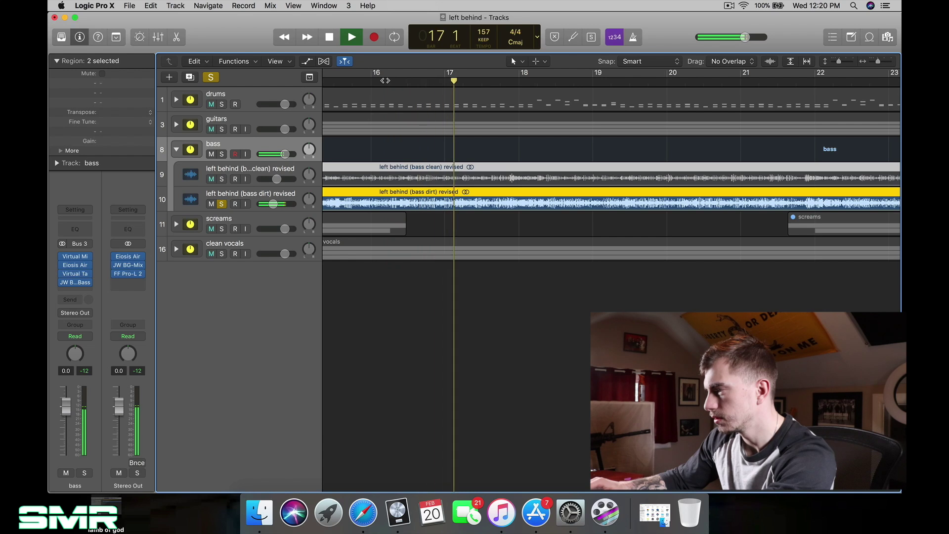
Step: Switch the solo from the bass dirt to the bass clean track during playback, stop, and clear the solo
left_click(222, 179)
left_click(222, 204)
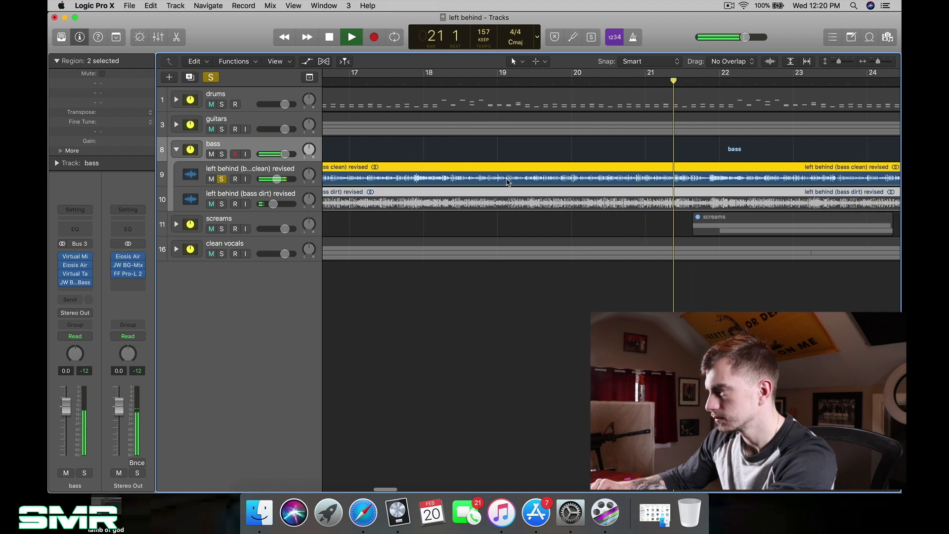
key("space")
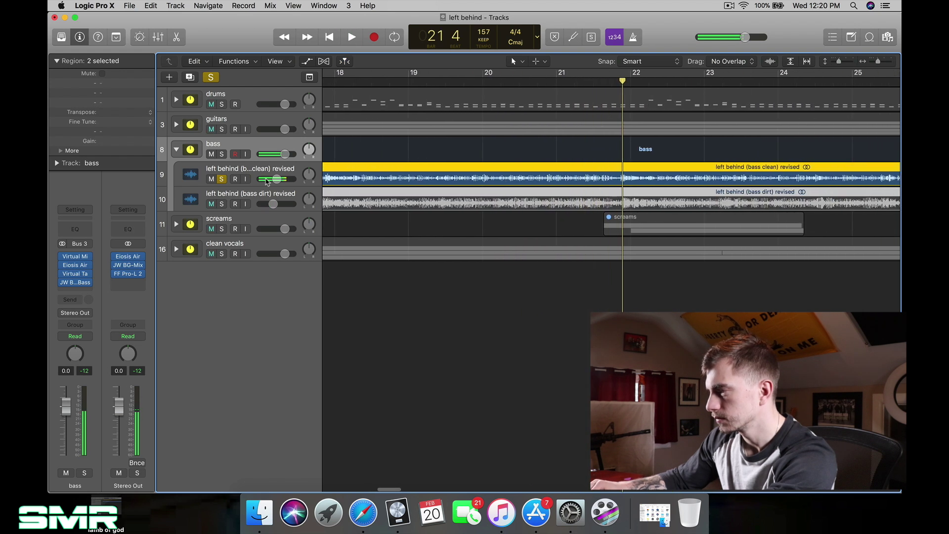
left_click(220, 179)
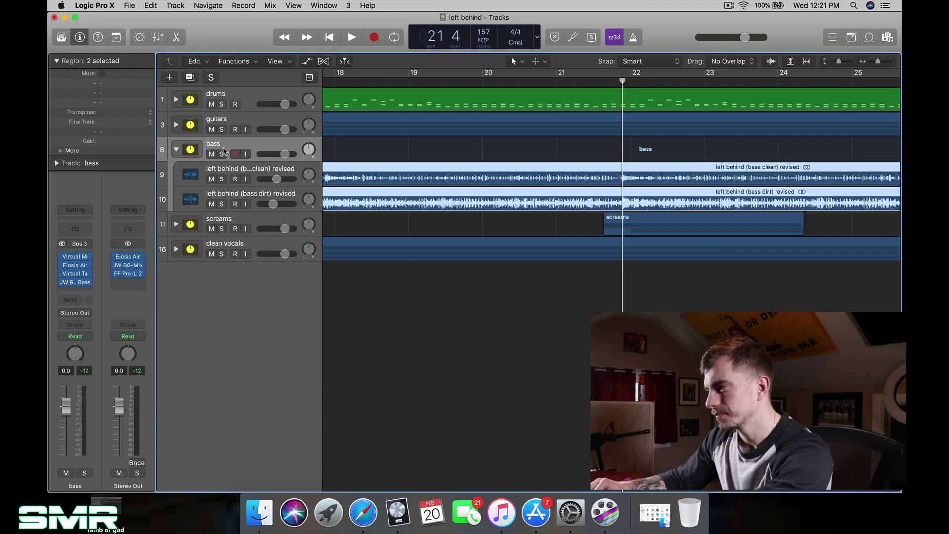
Step: Collapse the bass stack and open Virtual Mix Rack on its channel strip, placing the plug-in clear of the track list
left_click(250, 149)
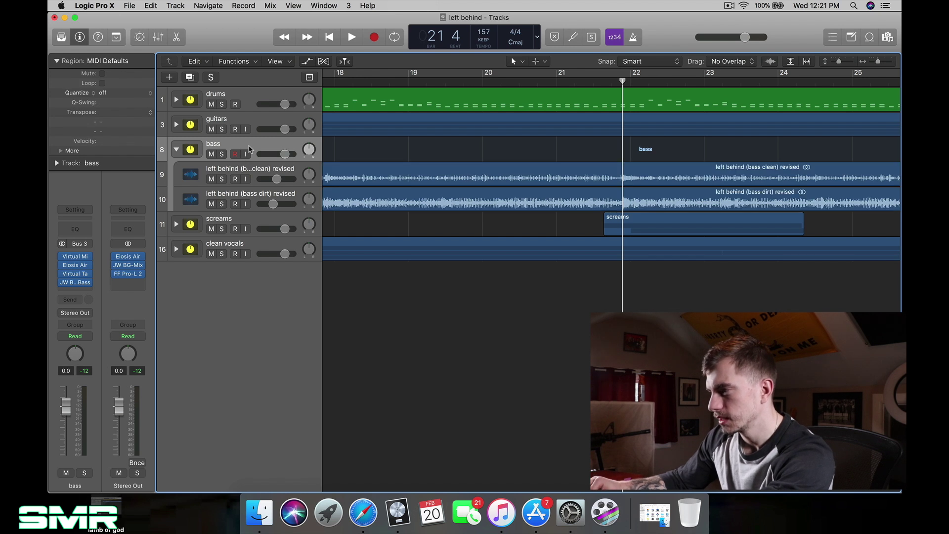
left_click(177, 149)
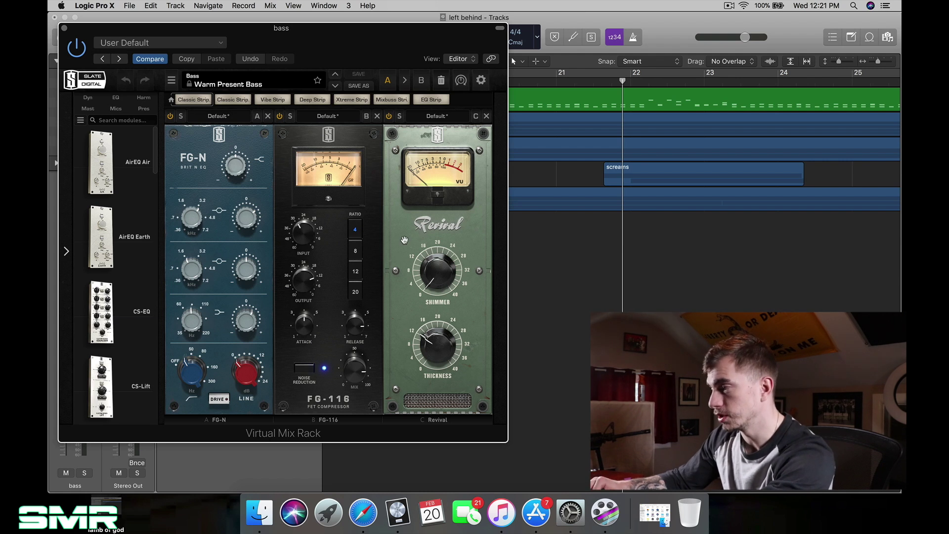
left_click_drag(359, 39, 347, 266)
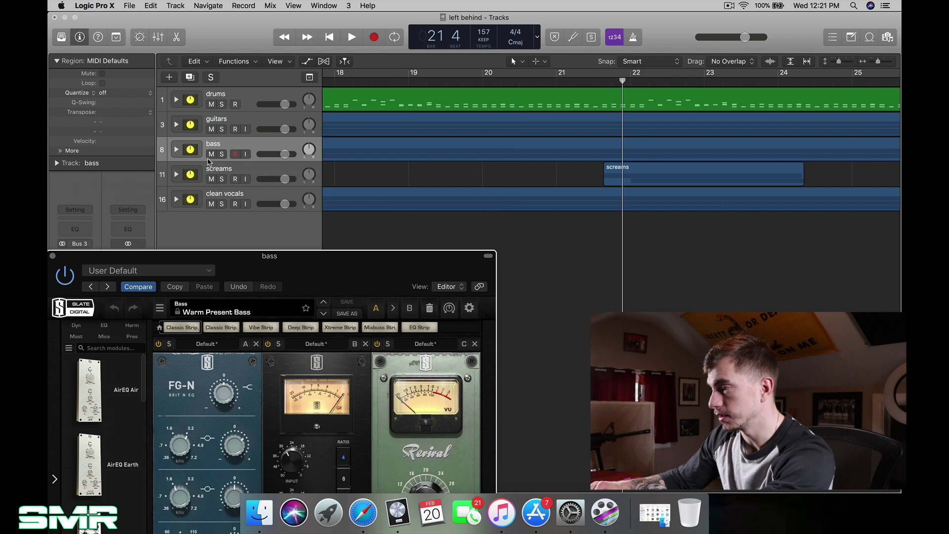
Step: Solo the bass stack, play it while comparing Virtual Mix Rack bypassed and enabled, stop, and close the plug-in
left_click(221, 154)
key("space")
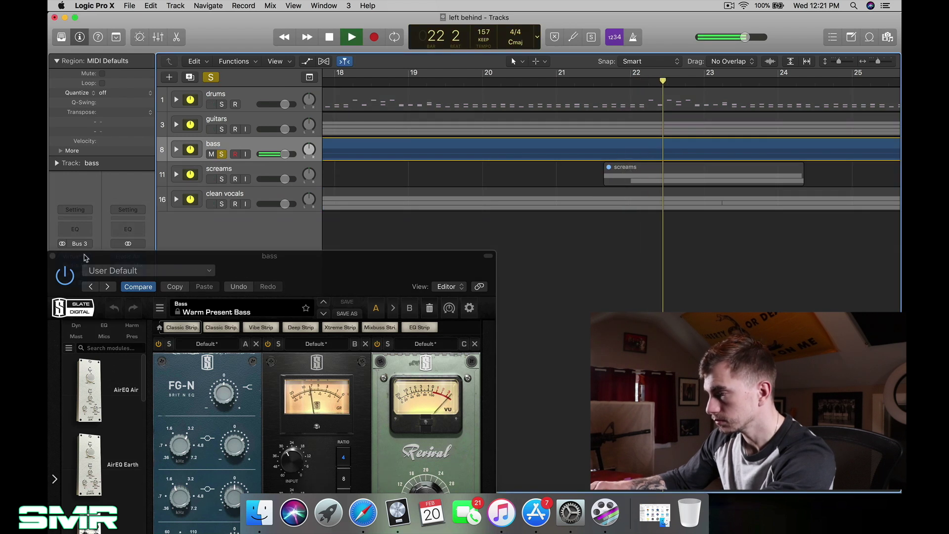
left_click(67, 278)
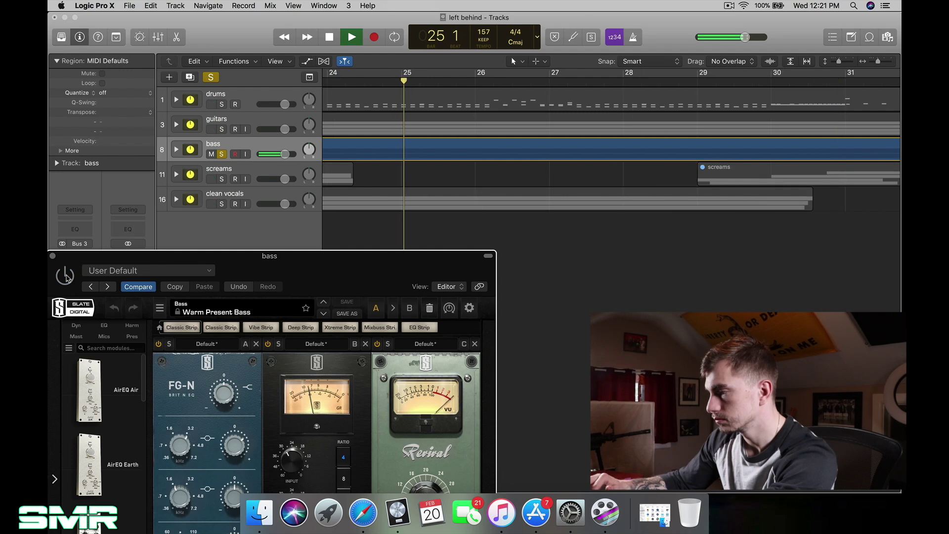
key("space")
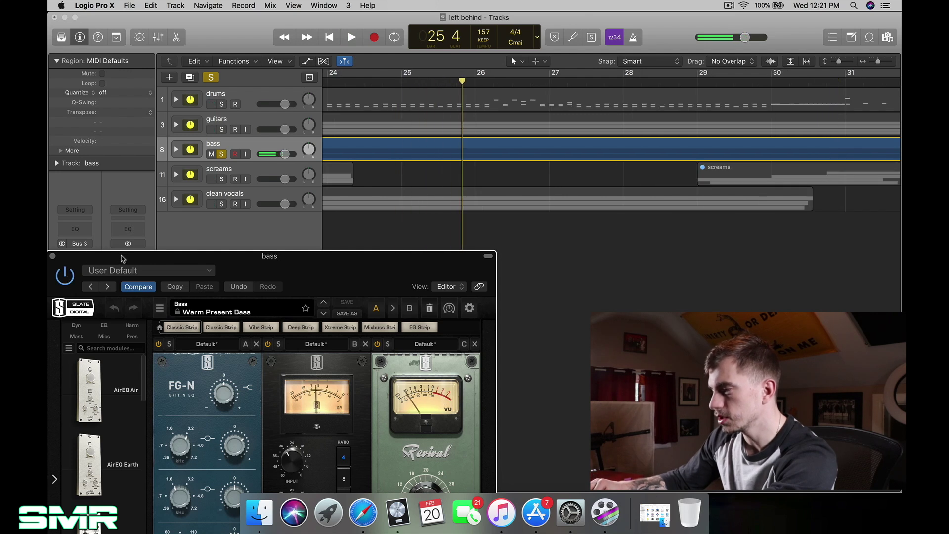
left_click_drag(124, 258, 158, 134)
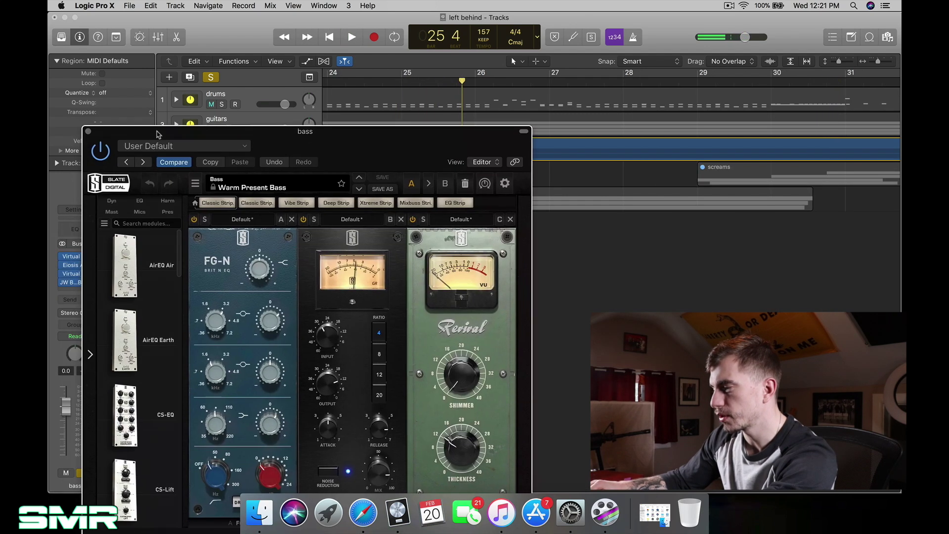
left_click(88, 131)
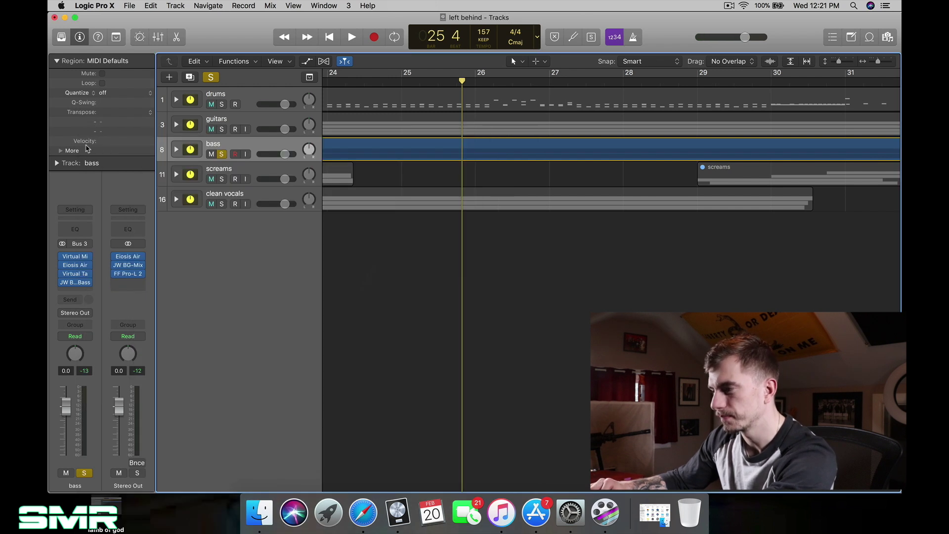
Step: Open AirEQ on the bass channel strip, shift the wide boost band to about 1.80 kHz, and move the plug-in below the ruler
left_click(77, 265)
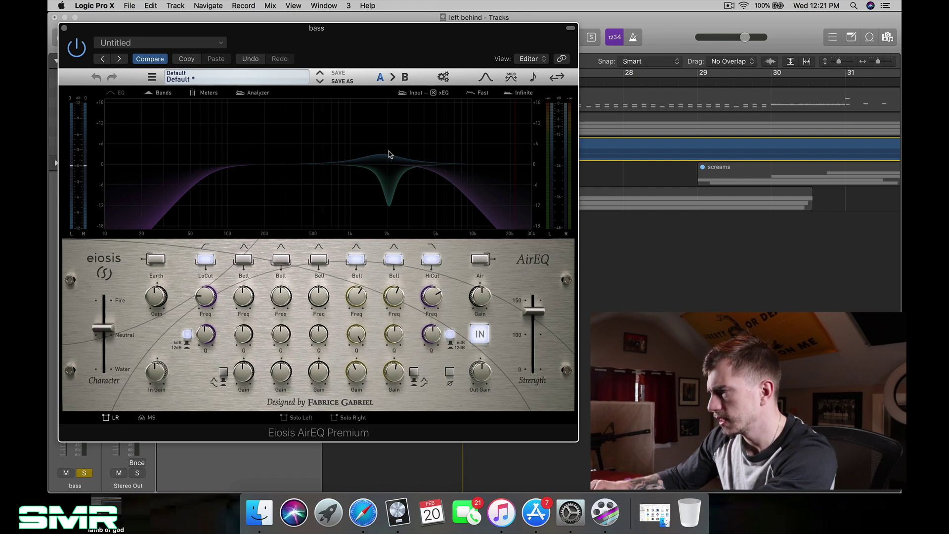
left_click_drag(386, 160, 379, 160)
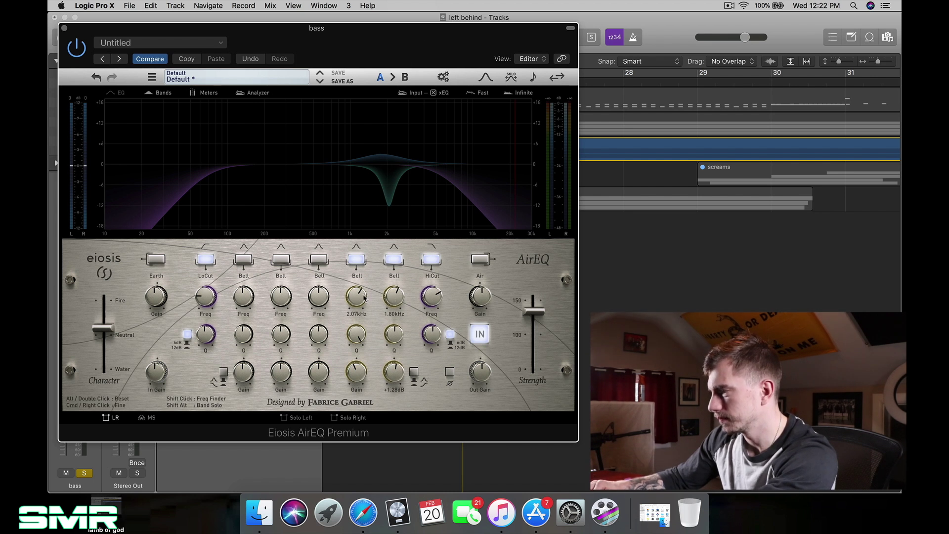
left_click_drag(447, 27, 440, 62)
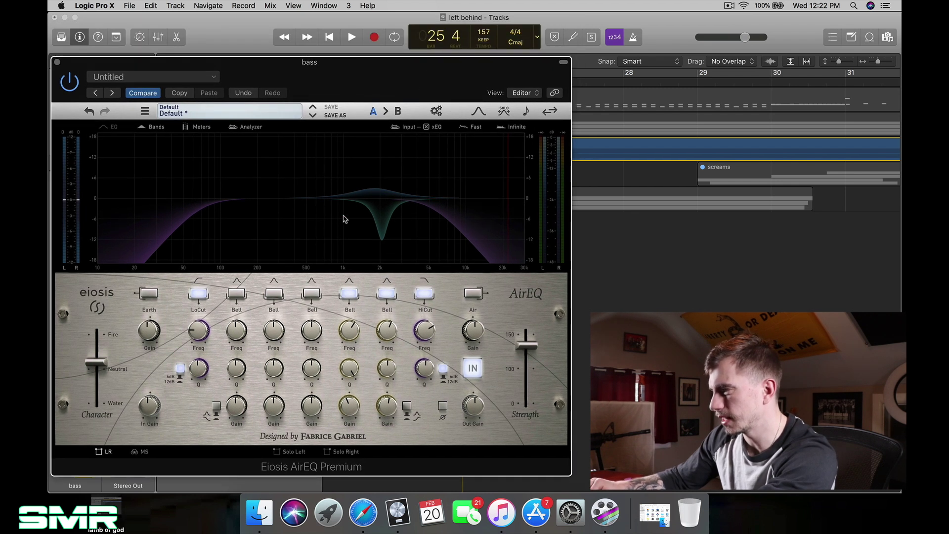
left_click_drag(428, 71, 390, 163)
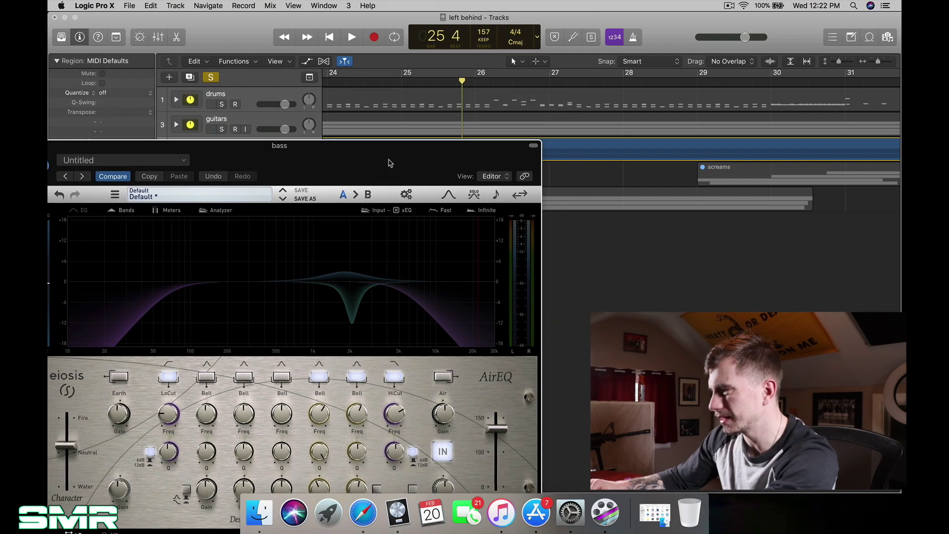
Step: Play the soloed bass from bar 25, toggle AirEQ's 2.07 kHz cut off and on, switch off the boost band, and stop
left_click(439, 80)
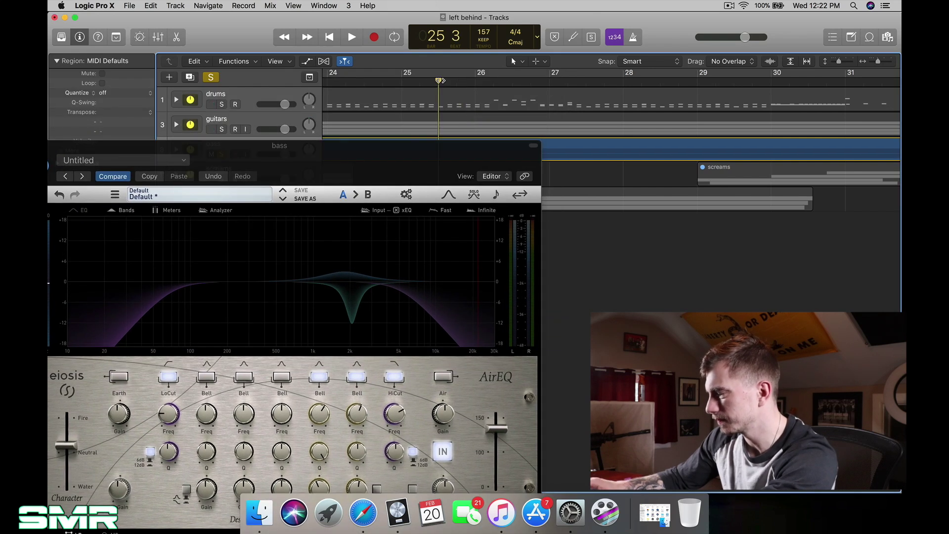
key("space")
left_click_drag(375, 151, 384, 121)
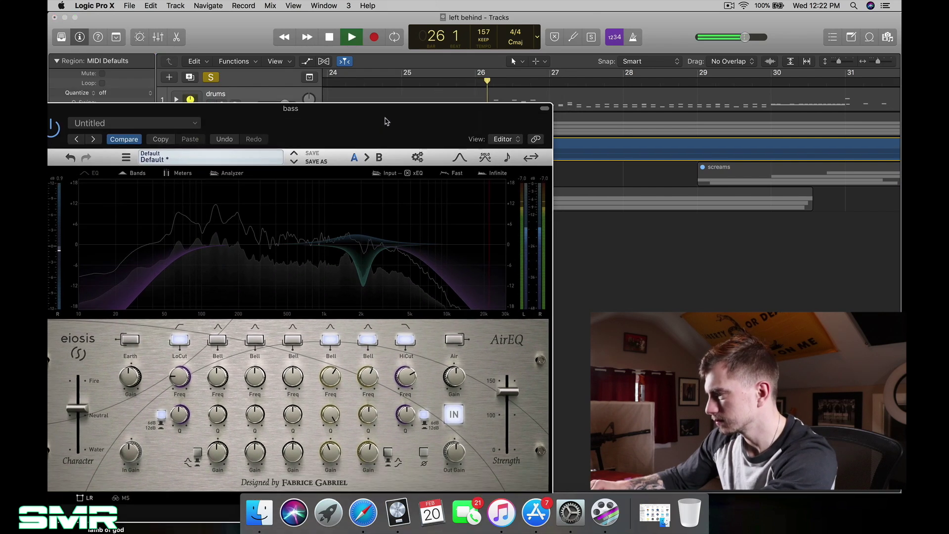
left_click(331, 340)
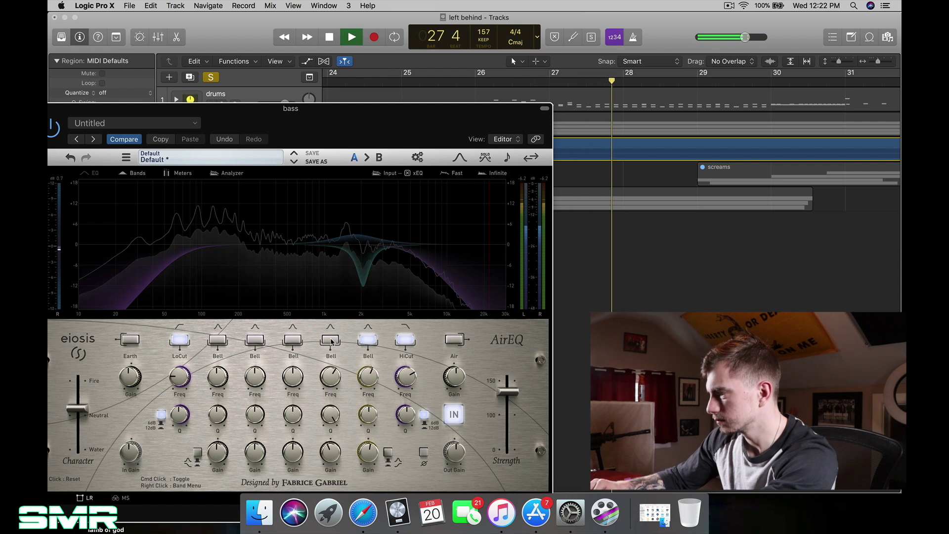
left_click(330, 341)
left_click(372, 338)
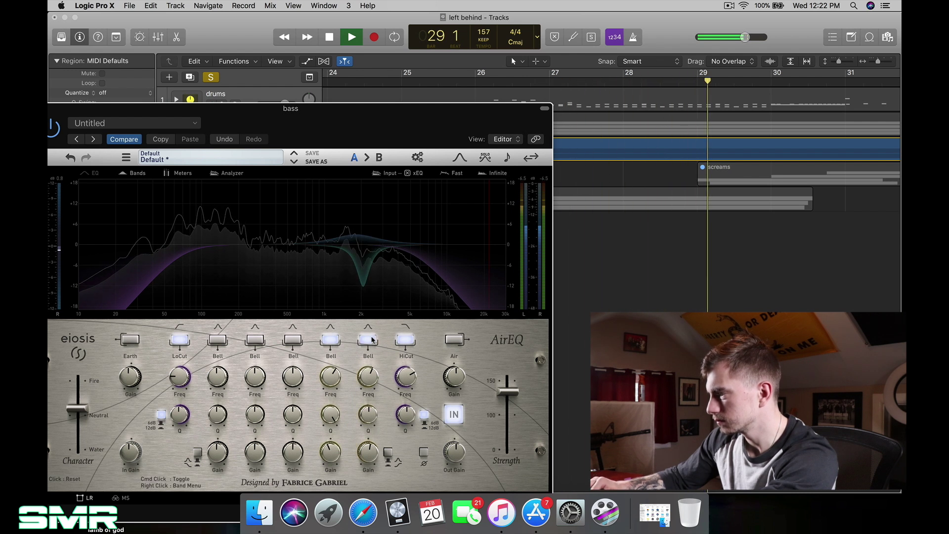
key("space")
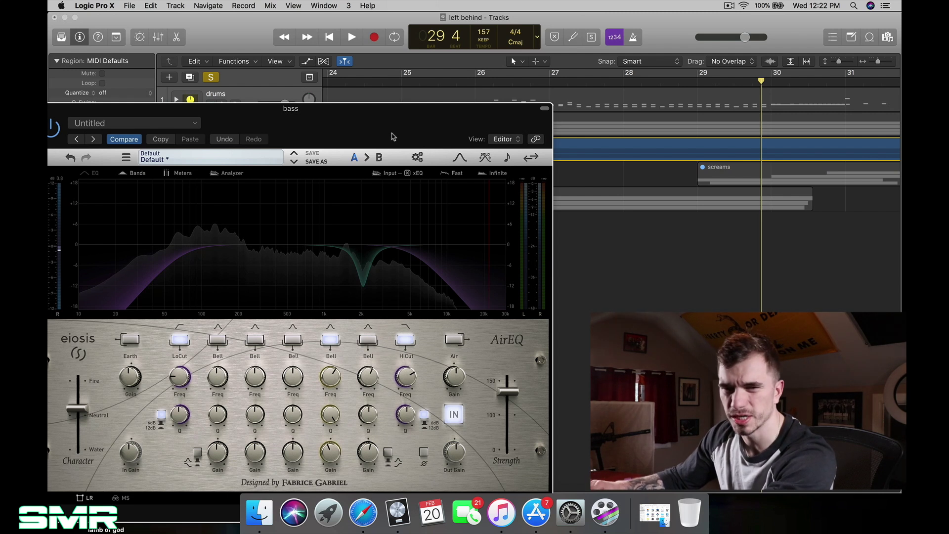
Step: Replay the bass from bar 25, toggling AirEQ's boost and cut bells to compare them, leave both enabled, and stop
left_click_drag(392, 139, 377, 170)
left_click(434, 76)
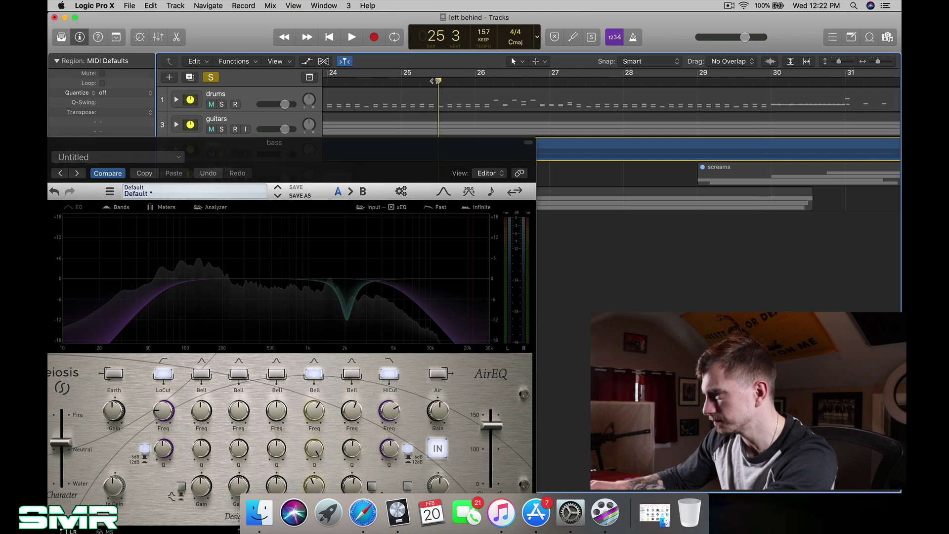
key("space")
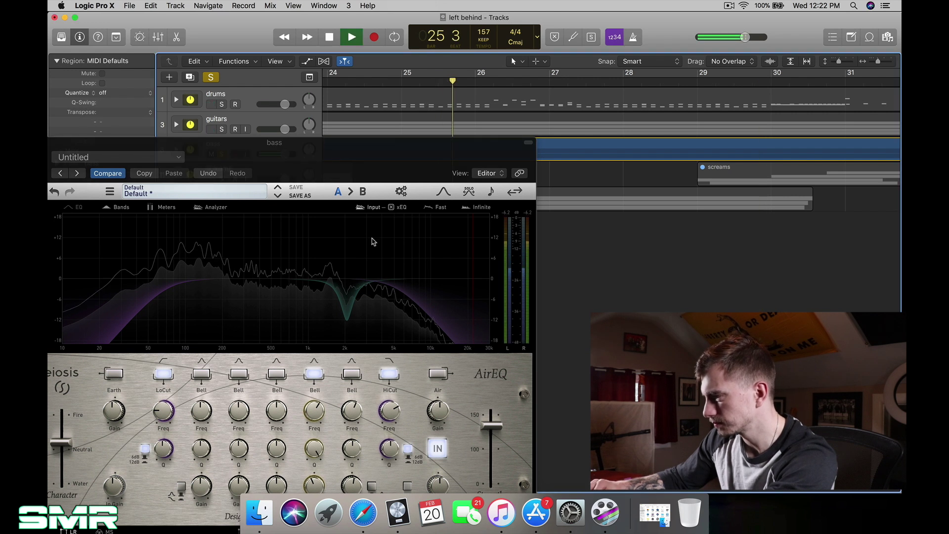
left_click(351, 373)
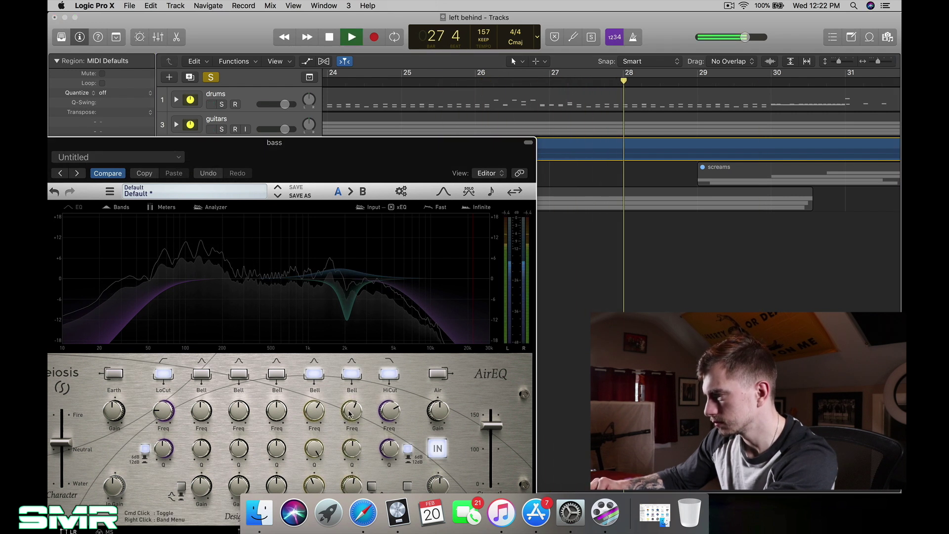
left_click(315, 375)
left_click(355, 375)
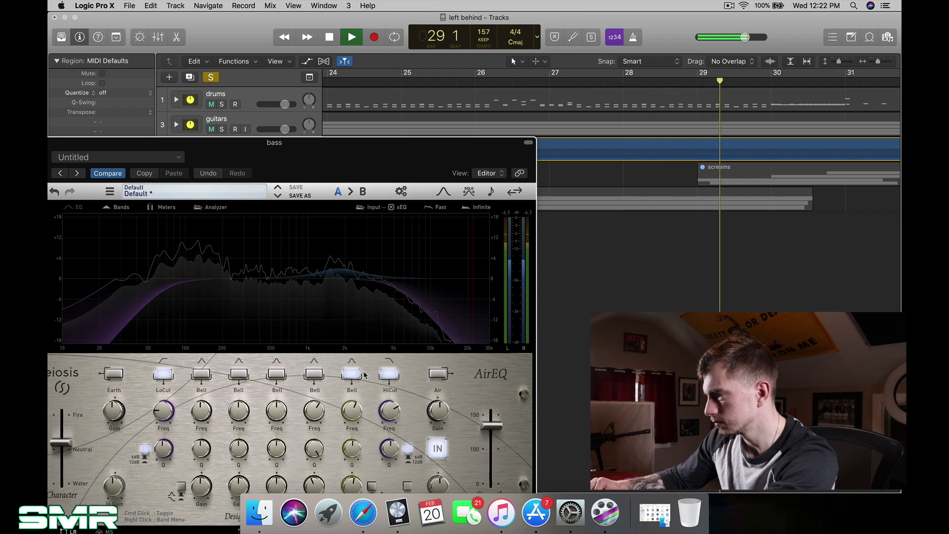
left_click(353, 375)
left_click(310, 373)
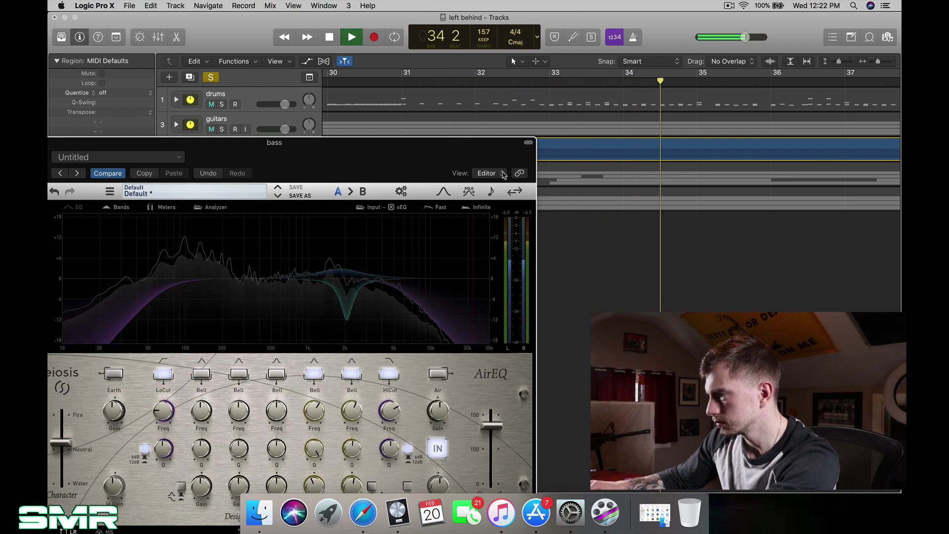
key("space")
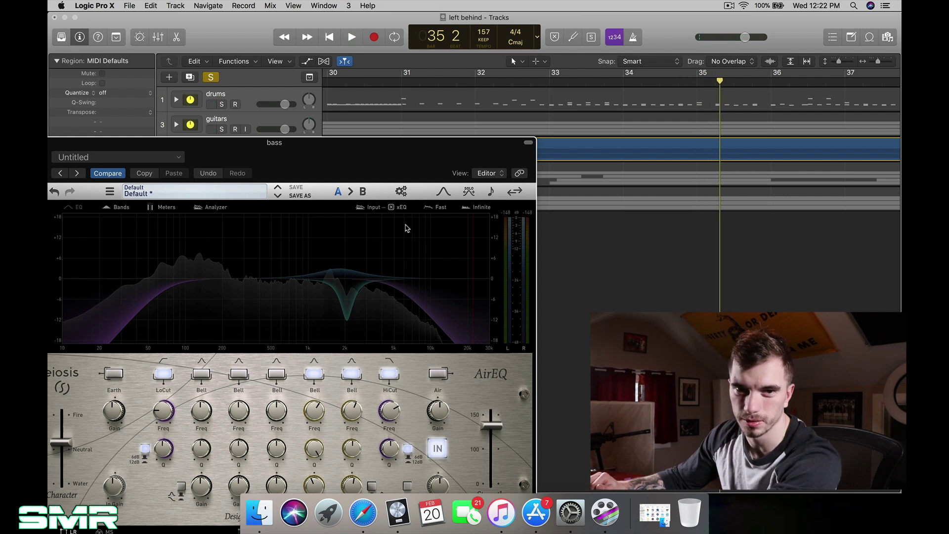
Step: Close AirEQ and open the Virtual Tape Machines plug-in on the bass channel strip
left_click_drag(352, 150, 422, 148)
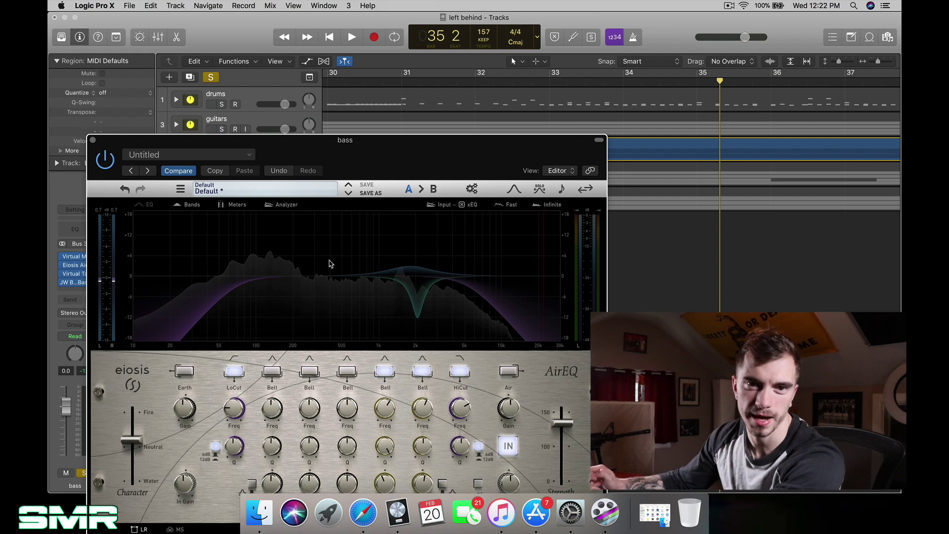
left_click(94, 141)
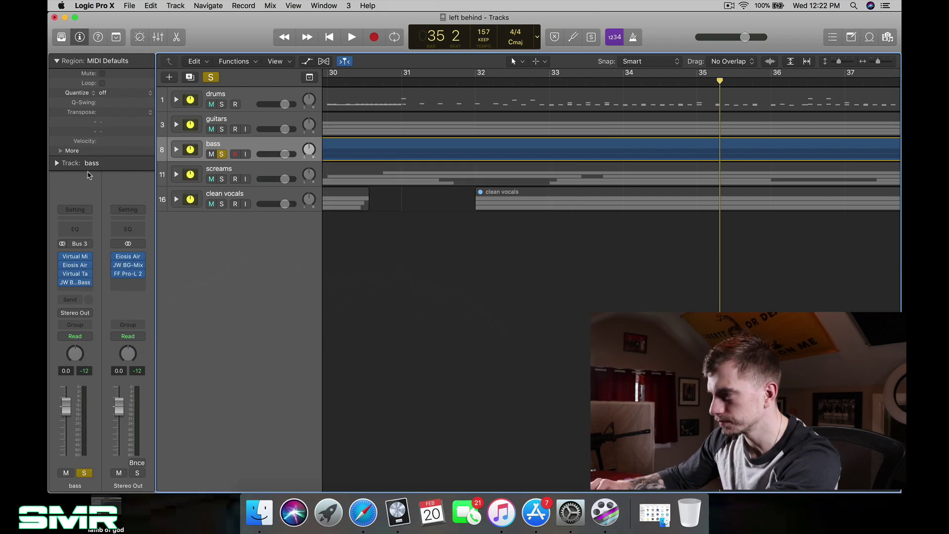
left_click(75, 273)
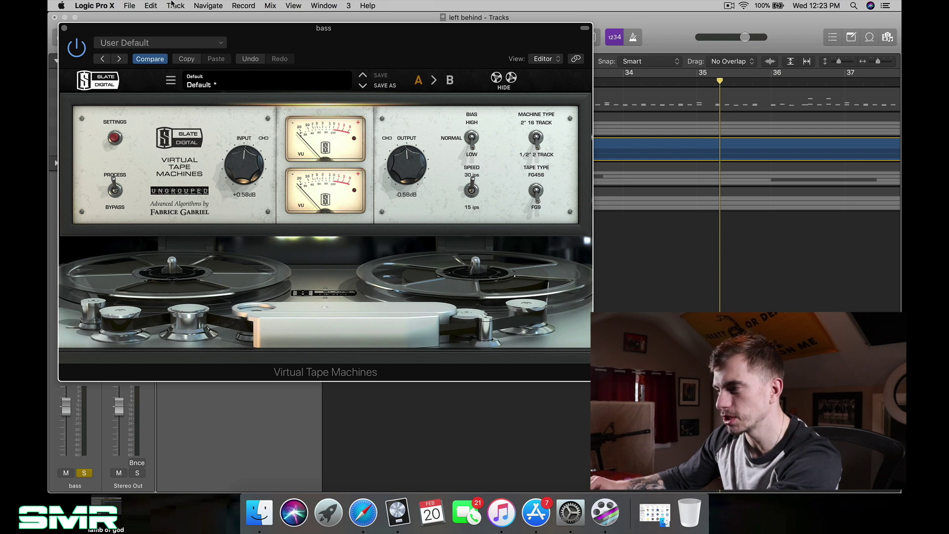
Step: Move Virtual Tape Machines below the track list, play the soloed bass from bar 30, bypass and re-enable the plug-in, and stop
left_click_drag(349, 39, 353, 150)
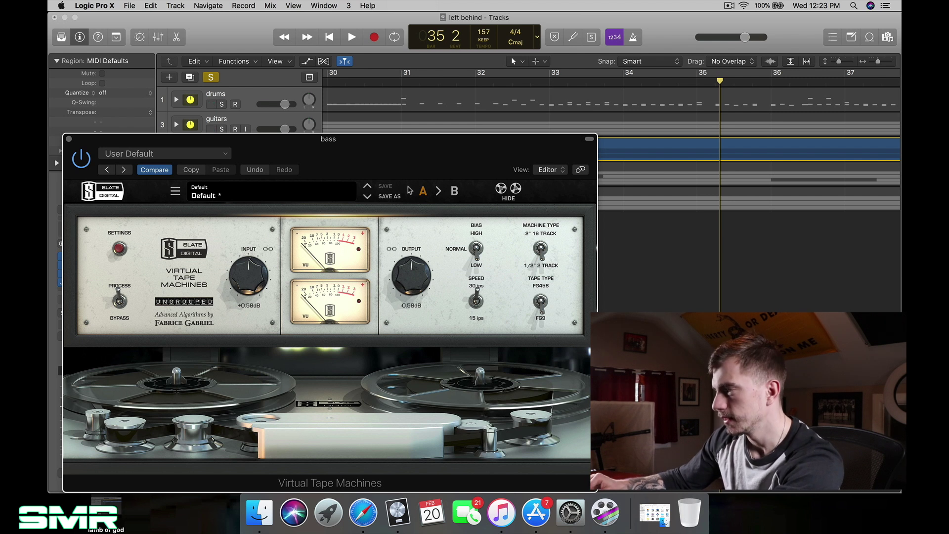
left_click(356, 82)
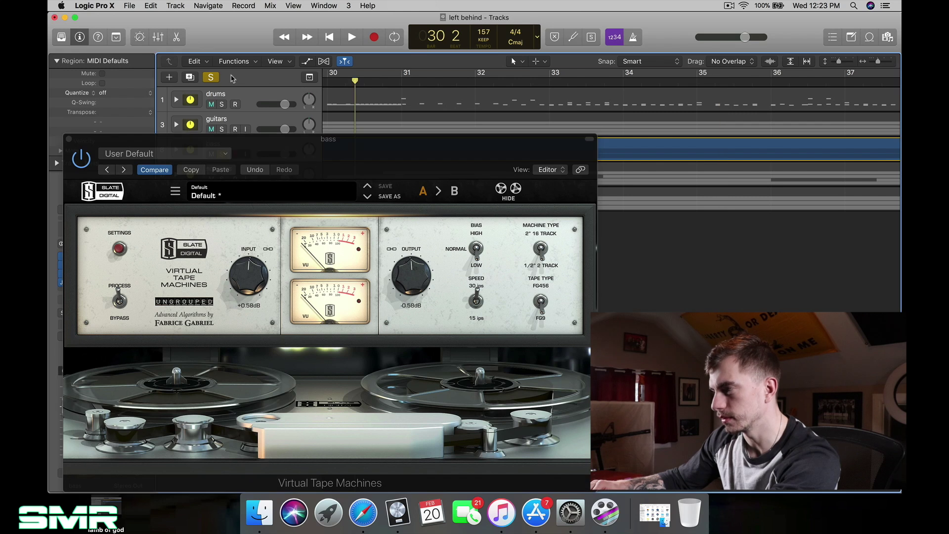
key("space")
left_click_drag(336, 139, 332, 198)
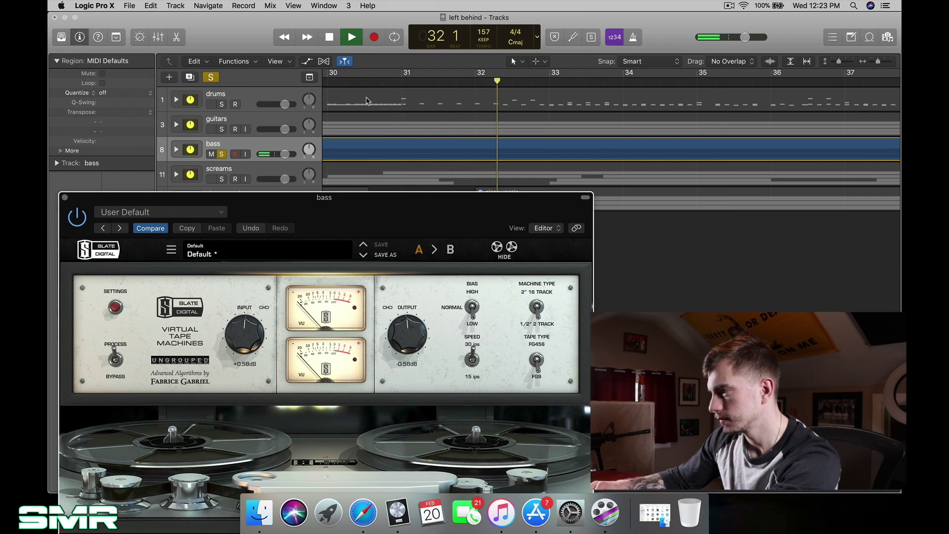
left_click(76, 223)
left_click(77, 224)
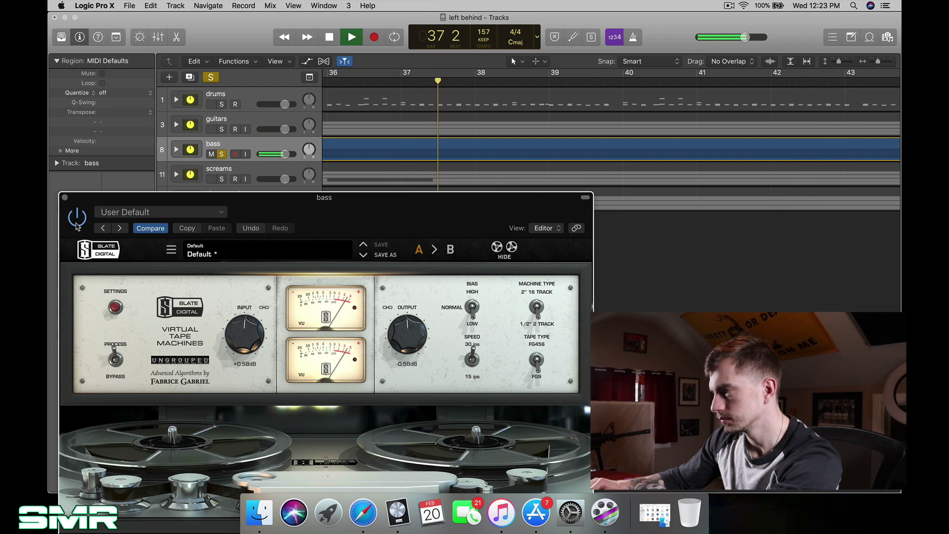
key("space")
Step: Close Virtual Tape Machines, open JW BG-Bass on the bass channel strip, play the bass with it from bar 37, stop and close it
left_click(65, 197)
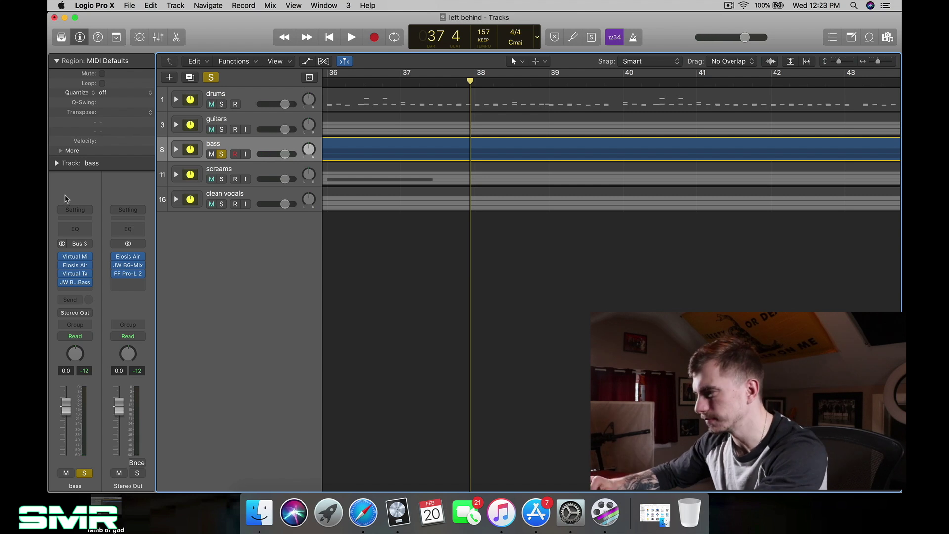
left_click(76, 282)
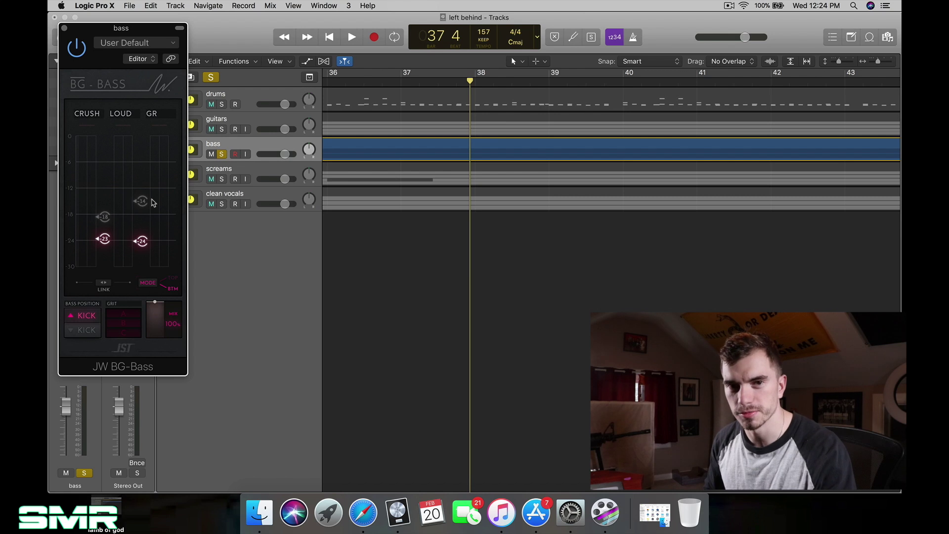
key("space")
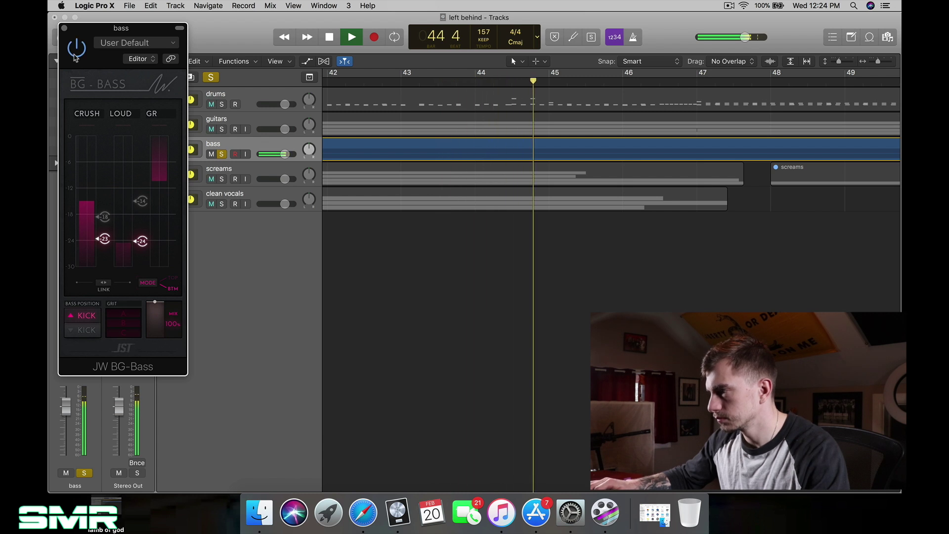
key("space")
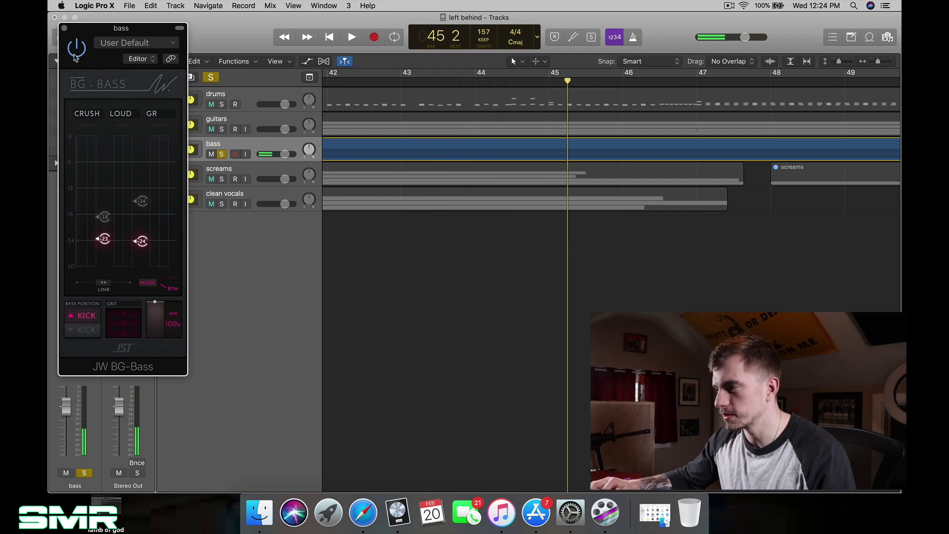
left_click(64, 29)
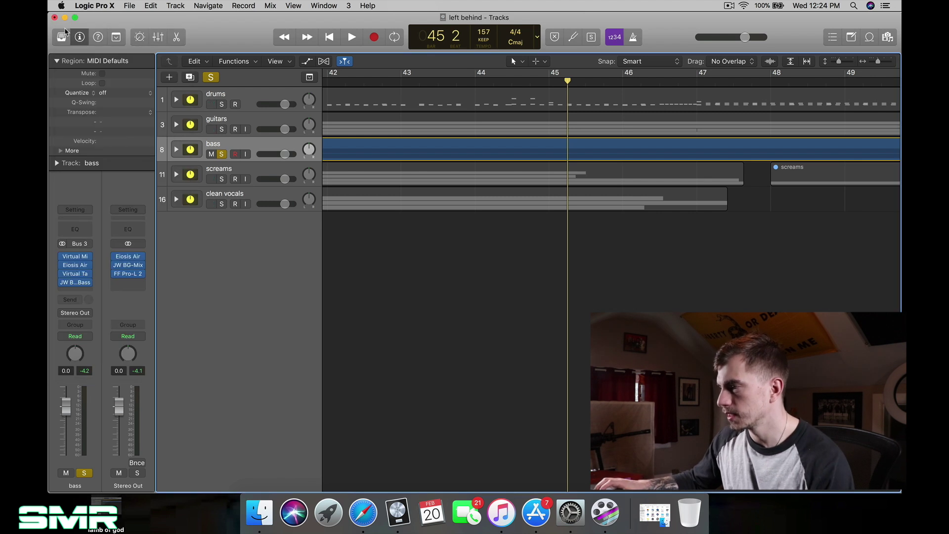
Step: Unsolo the bass, select the screams track, play the full mix from the start of its region near bar 22, and stop
left_click(222, 154)
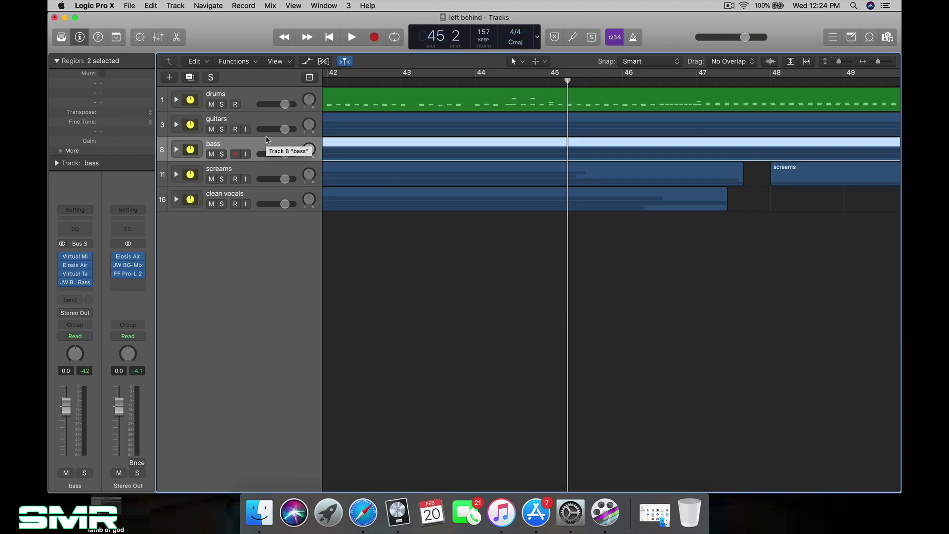
scroll(360, 199, "left", 15)
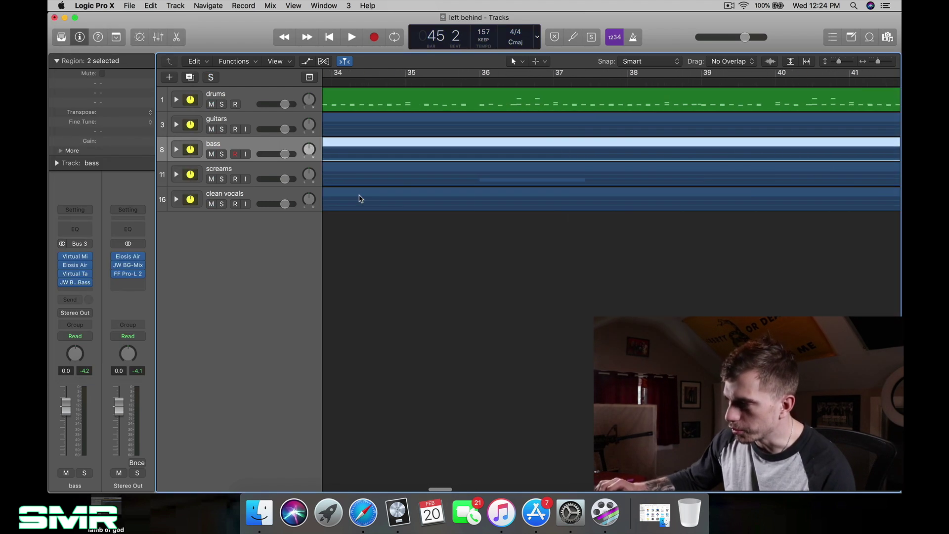
scroll(359, 199, "left", 5)
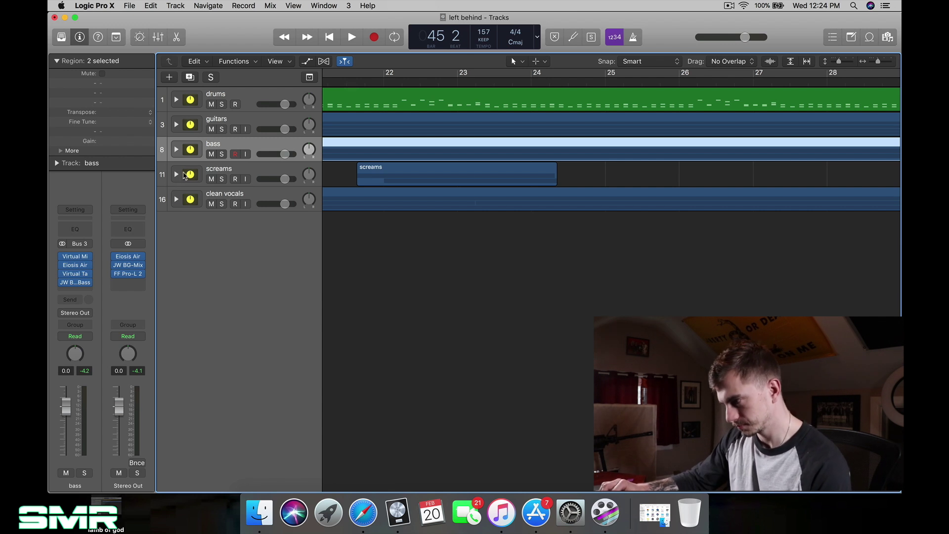
left_click(217, 169)
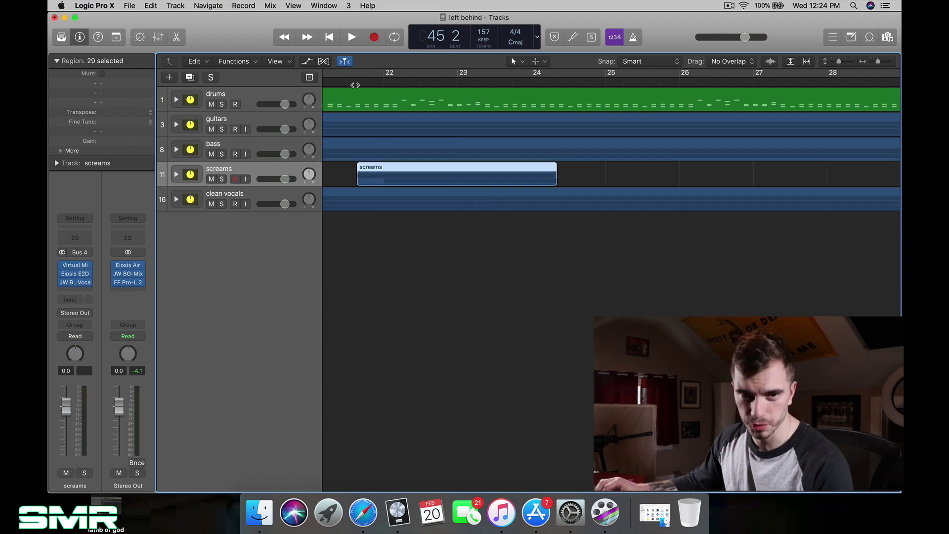
left_click(368, 82)
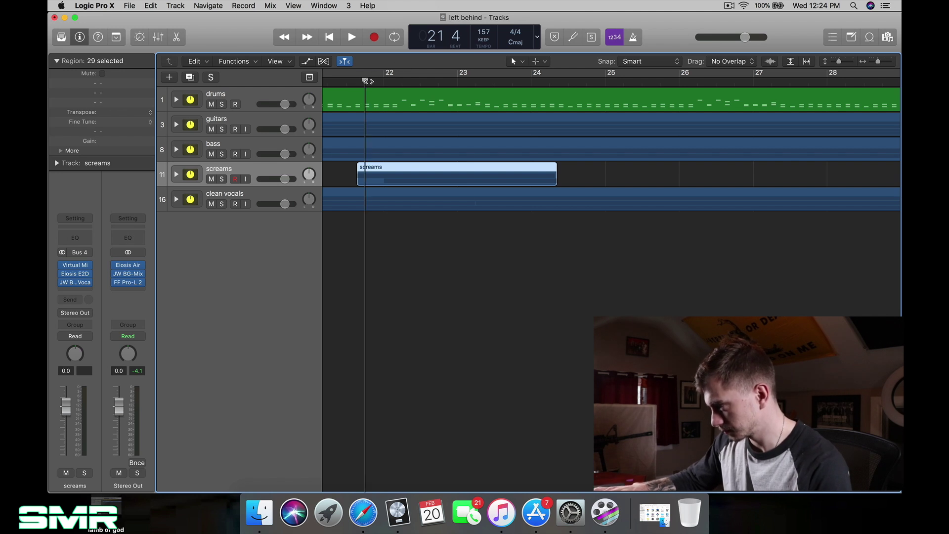
key("space")
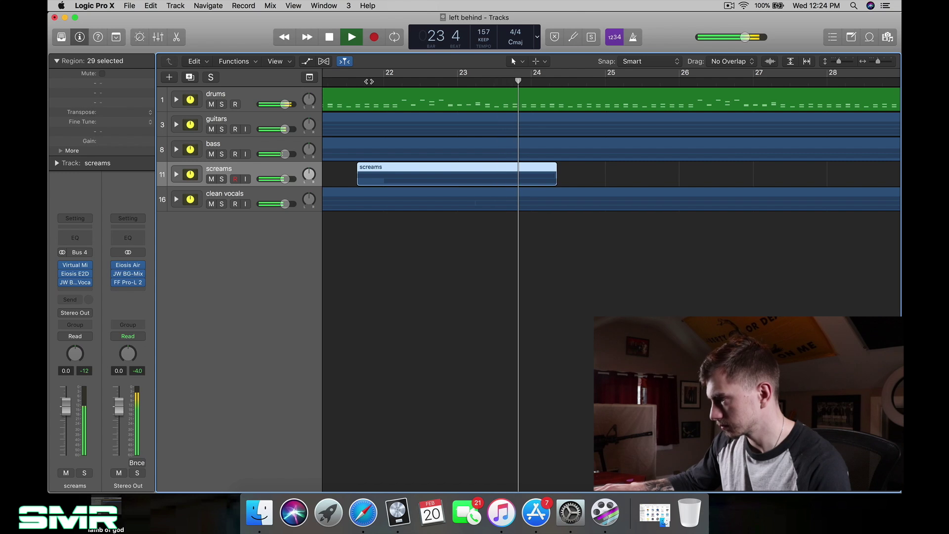
key("space")
Step: Cycle the screams region around bars 22 to 24, play it with the screams track soloed, expand the track stack, and stop
left_click_drag(366, 75, 564, 74)
key("space")
left_click(221, 179)
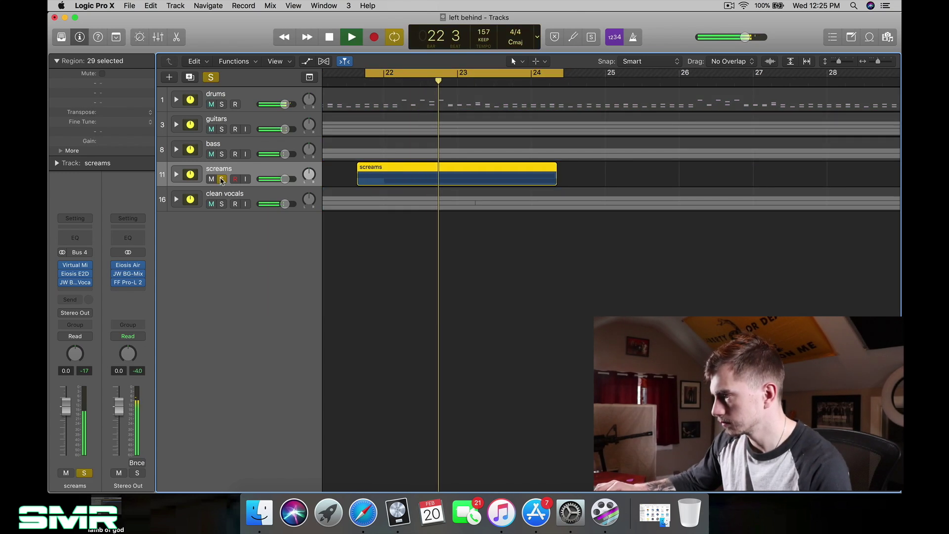
left_click(175, 174)
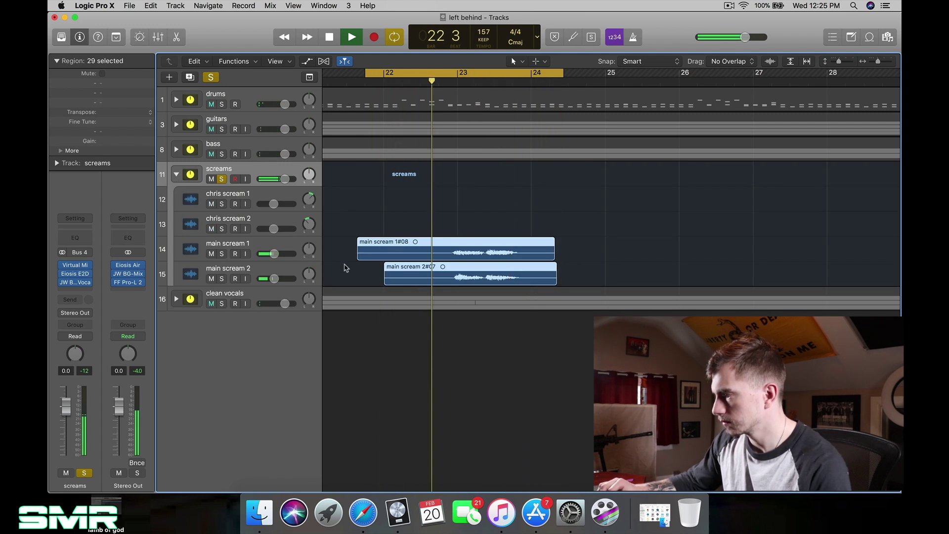
key("space")
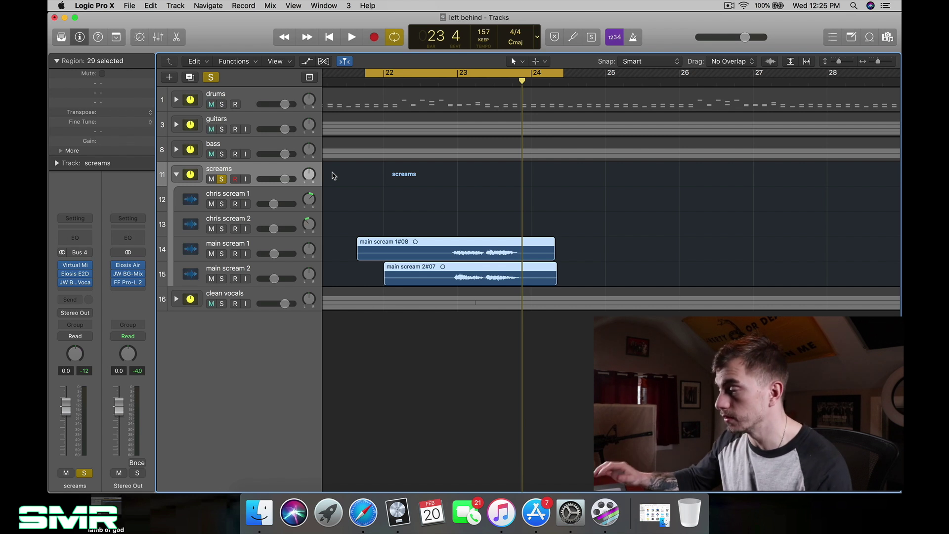
Step: Solo main scream 1, remove the solo from the screams stack, listen to the cycled phrase, and stop
left_click(222, 253)
key("space")
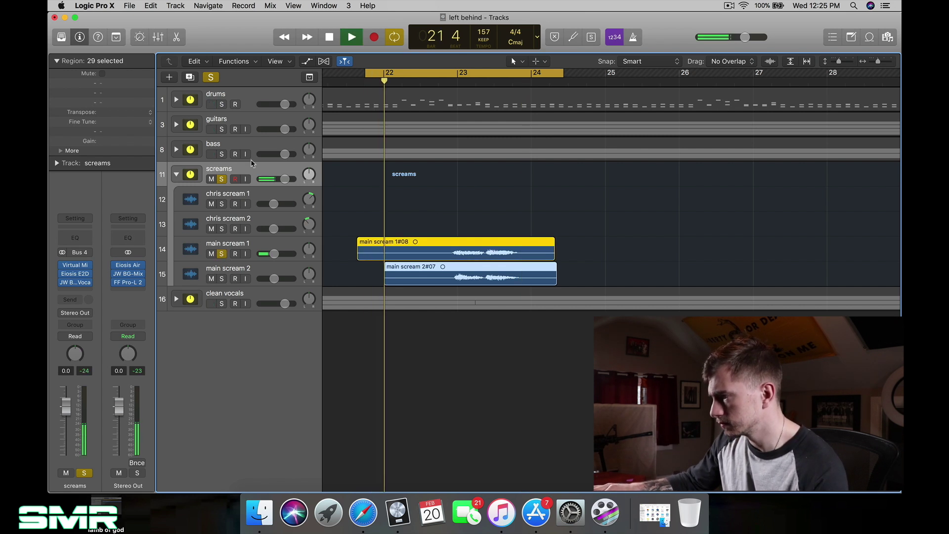
key("s")
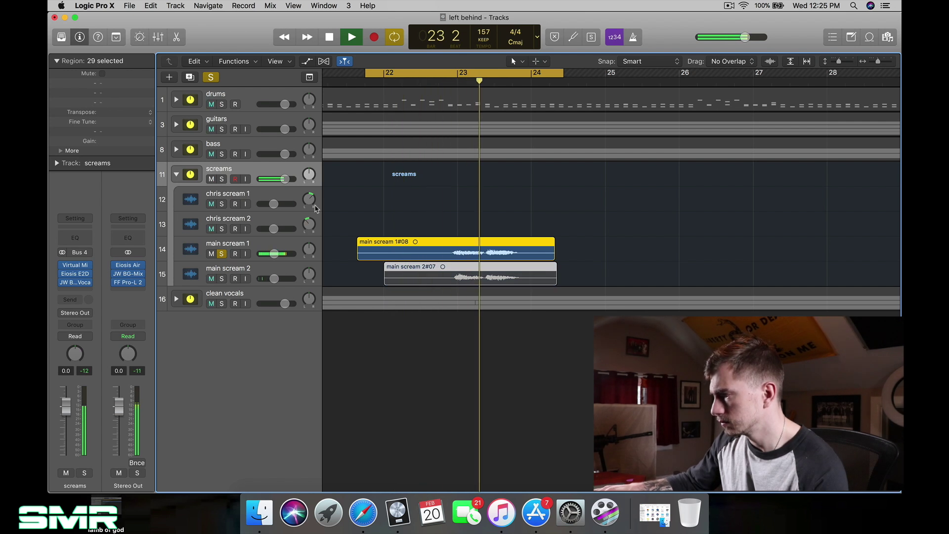
key("space")
Step: Switch the solo from main scream 1 to main scream 2, play the cycled phrase, and stop
left_click(222, 254)
left_click(221, 278)
key("space")
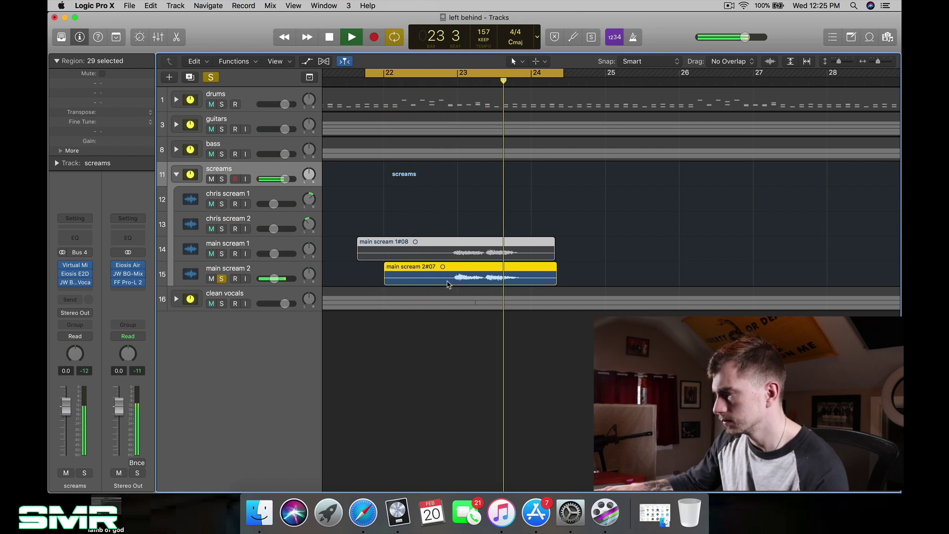
key("space")
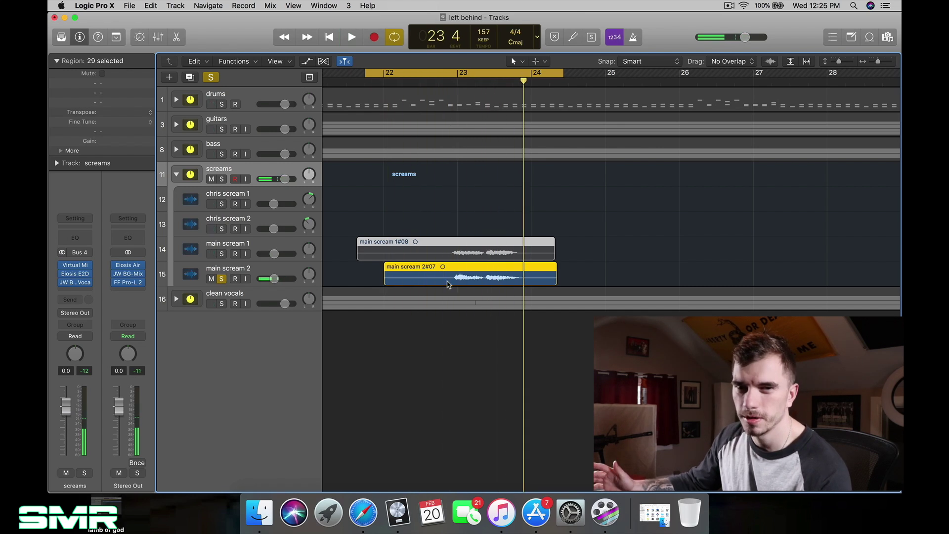
Step: Add main scream 1 to the solo and play both main screams together over the cycled phrase
left_click(221, 253)
key("space")
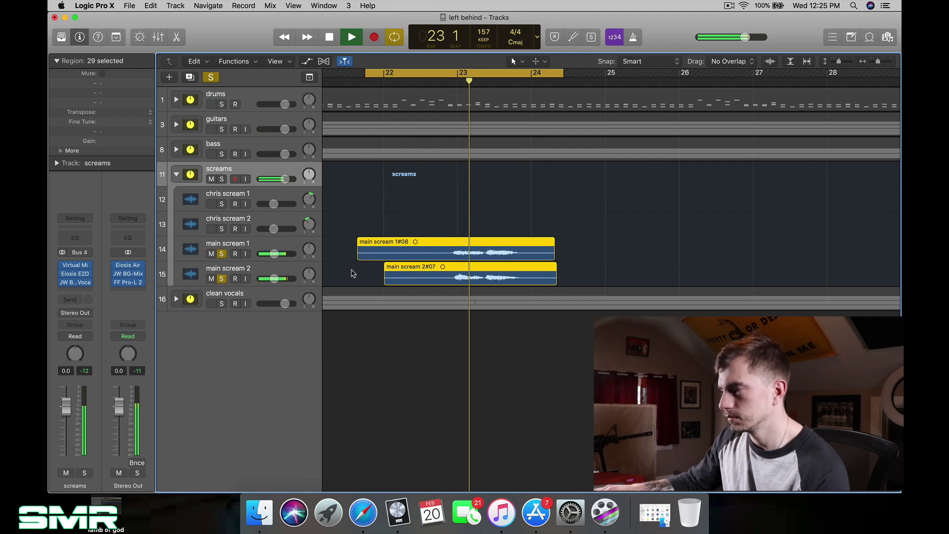
key("space")
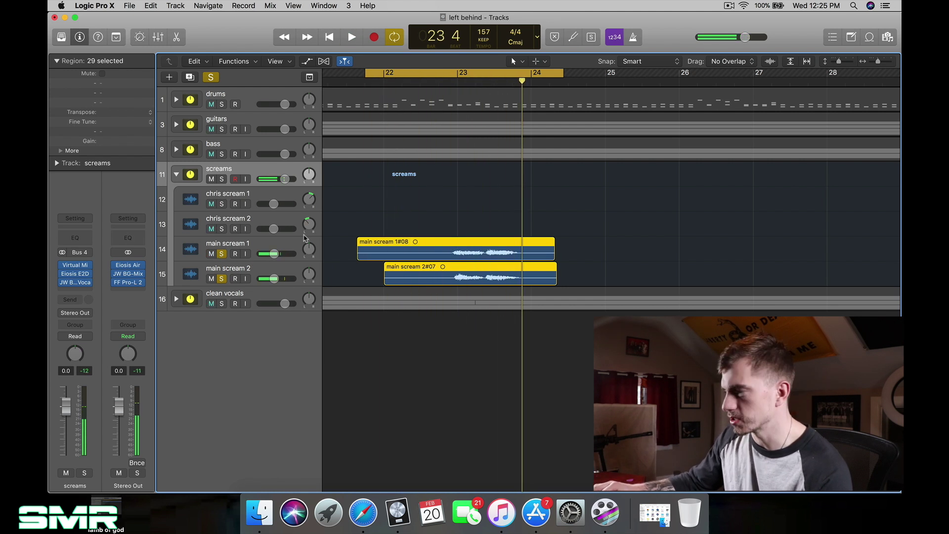
Step: Turn off the cycle, also solo scream tracks 12 and 13, play all four screams from bar 34, and stop in bar 40
left_click(493, 75)
scroll(494, 197, "right", 10)
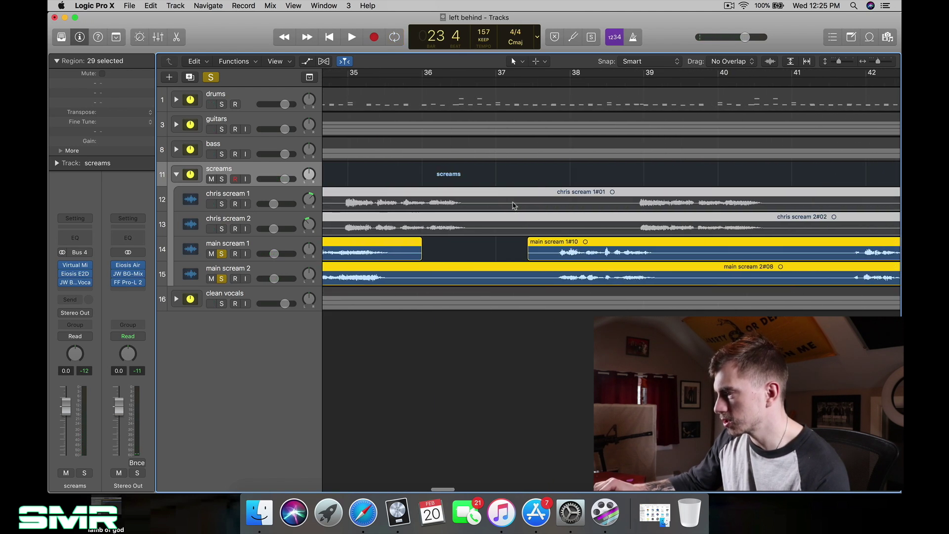
left_click(222, 204)
left_click(222, 229)
scroll(394, 118, "left", 3)
left_click(507, 81)
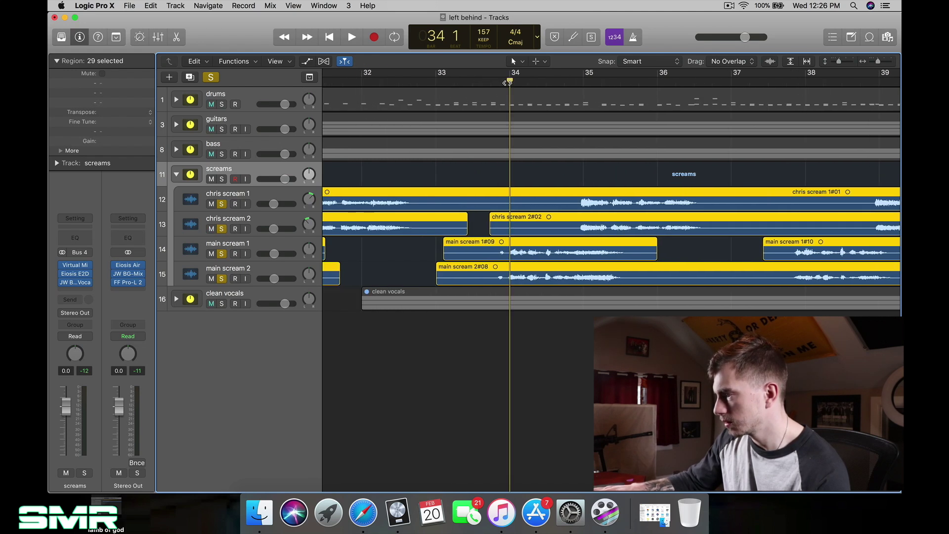
key("space")
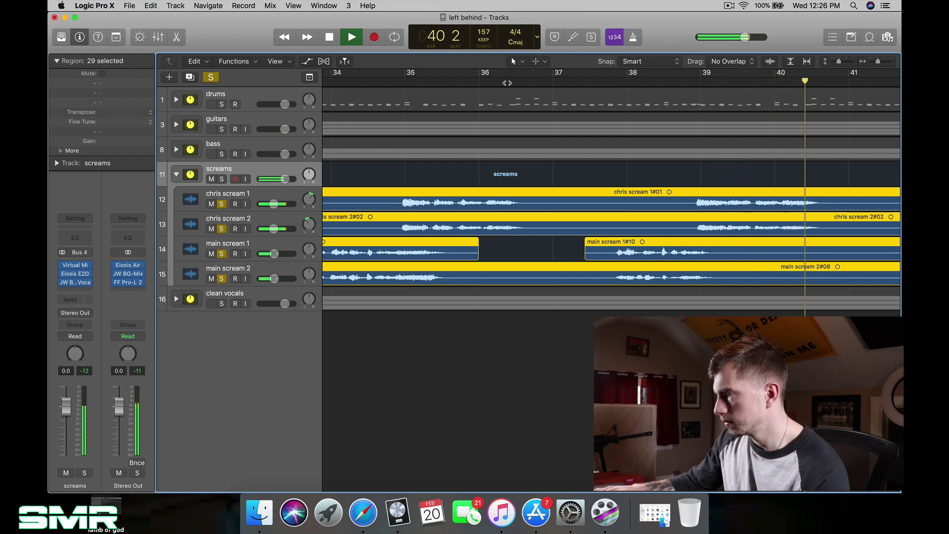
key("space")
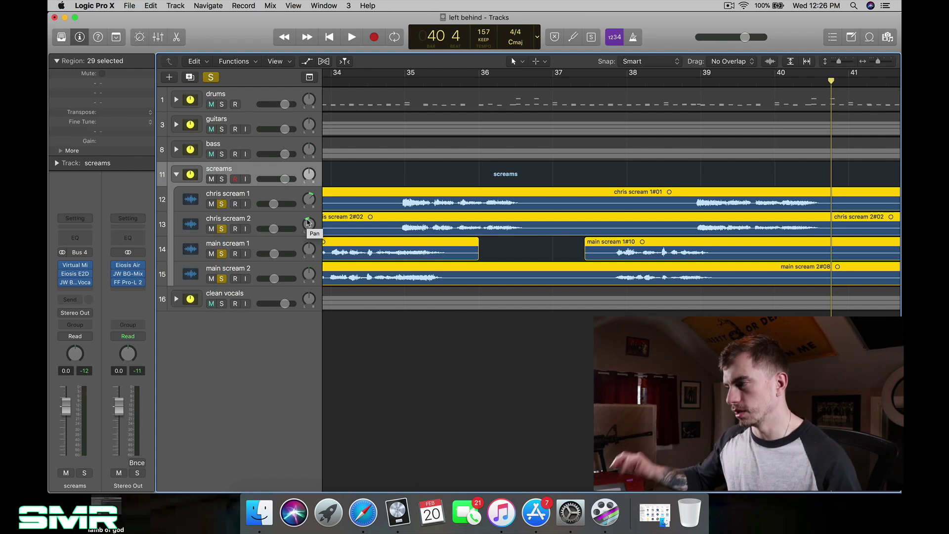
Step: Clear all solos, play the screams within the full mix from the middle of bar 34, and stop in bar 40
left_click(211, 77)
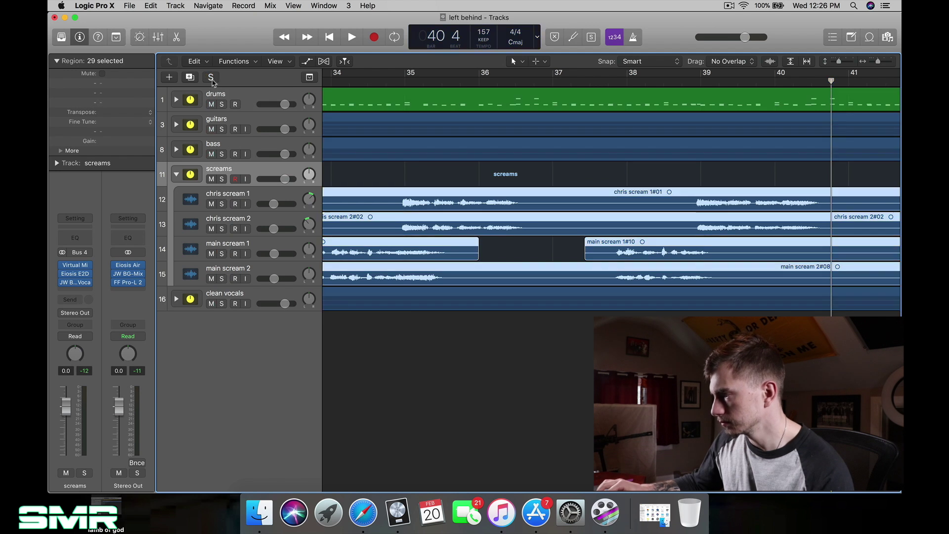
left_click(365, 74)
key("space")
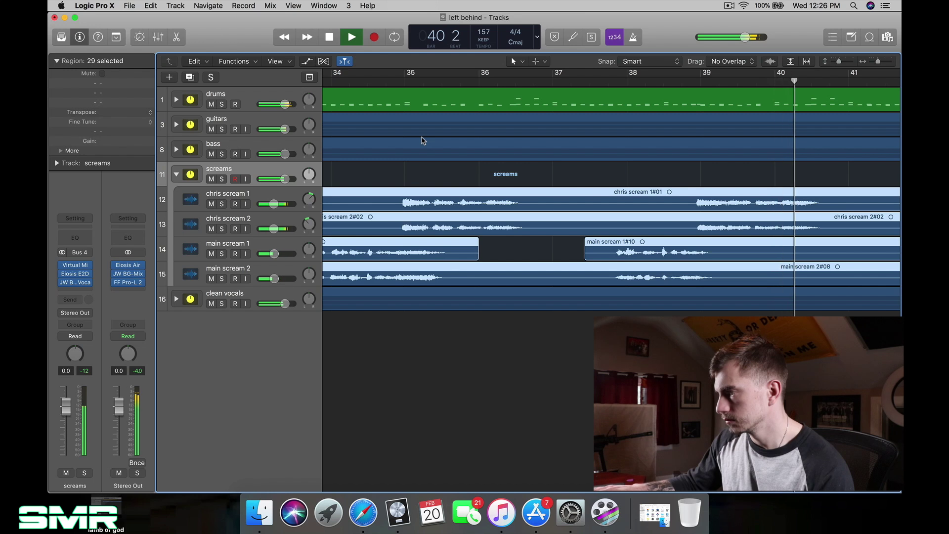
key("space")
Step: Collapse and re-expand the screams stack, select main scream 1, and open its Gain Reduction plug-in for review, closing it again
left_click(177, 174)
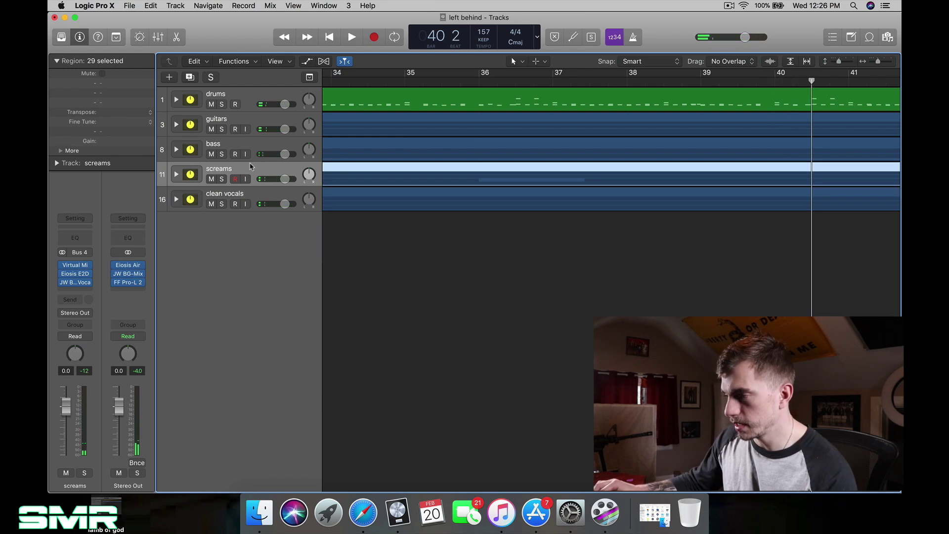
left_click(177, 174)
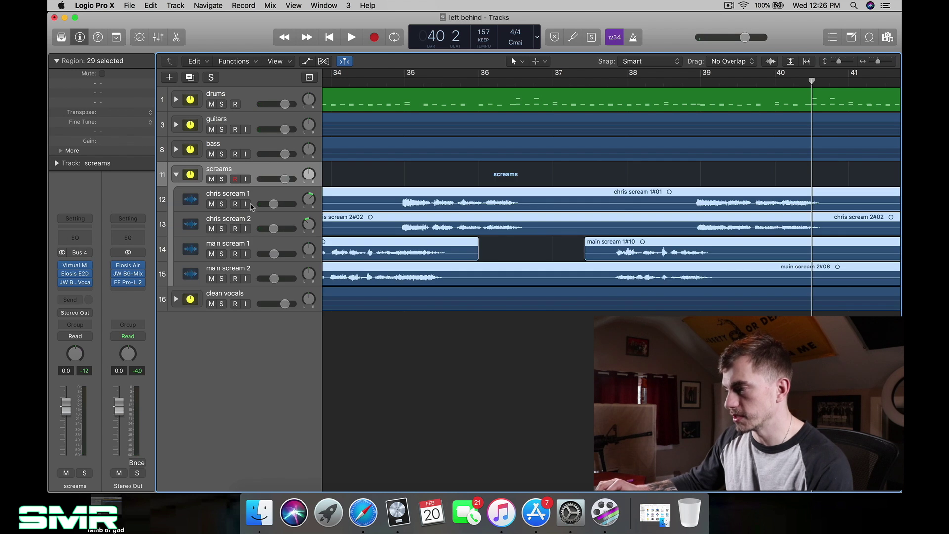
left_click(237, 244)
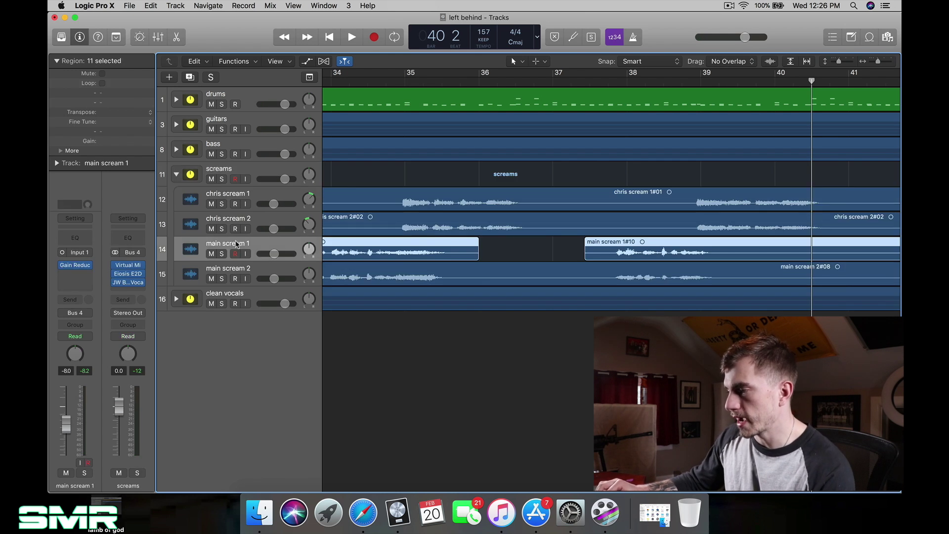
left_click(81, 267)
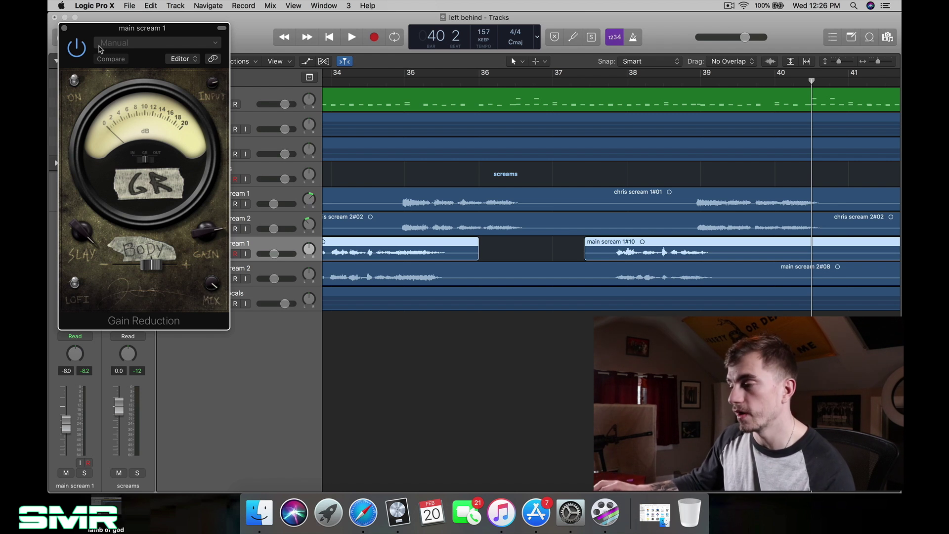
left_click(65, 28)
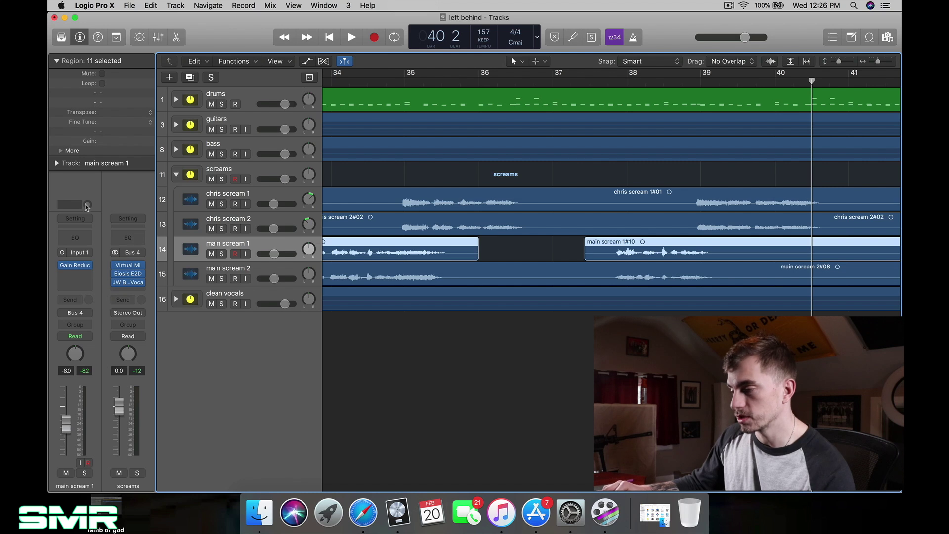
Step: Select the screams stack and review its Virtual Mix Rack modules, including the FG-N and FG-S equalizer settings, closing the plug-in at the end
left_click(238, 171)
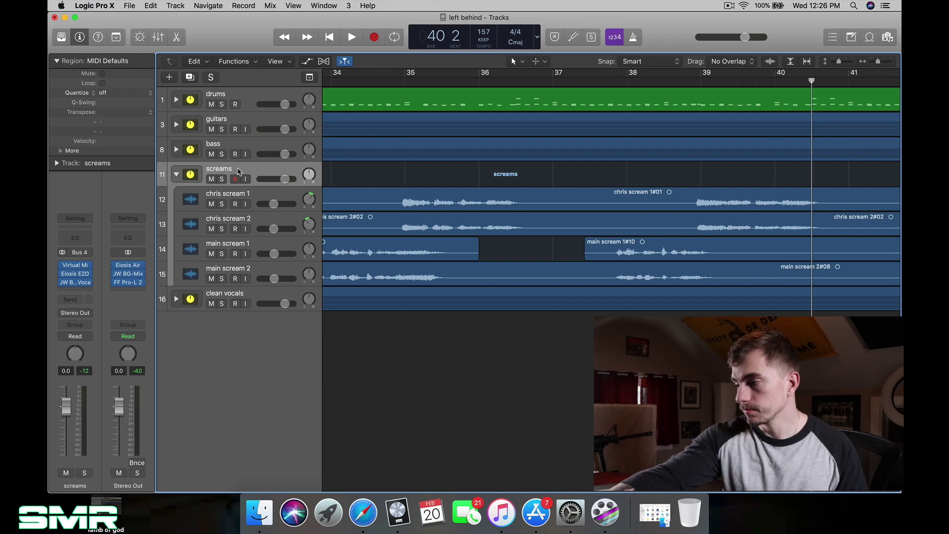
mouse_move(77, 267)
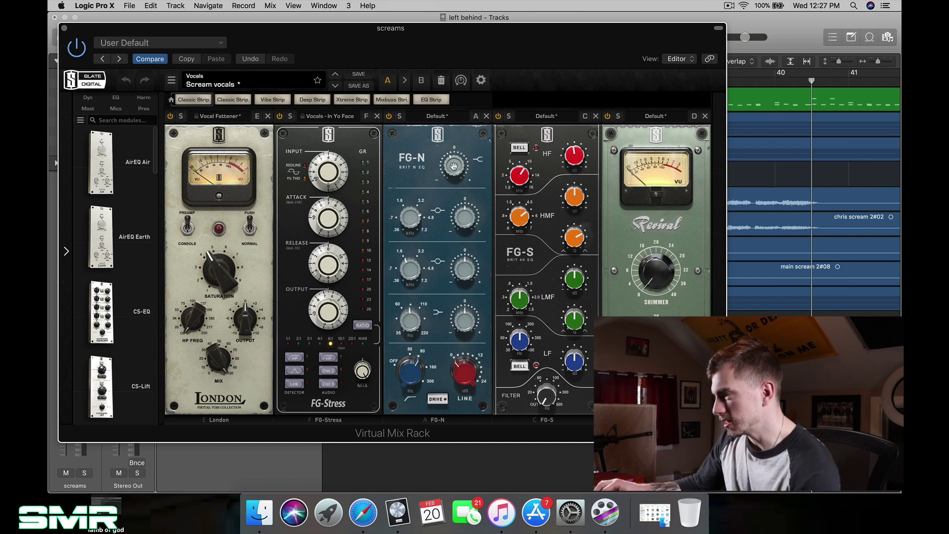
mouse_move(454, 165)
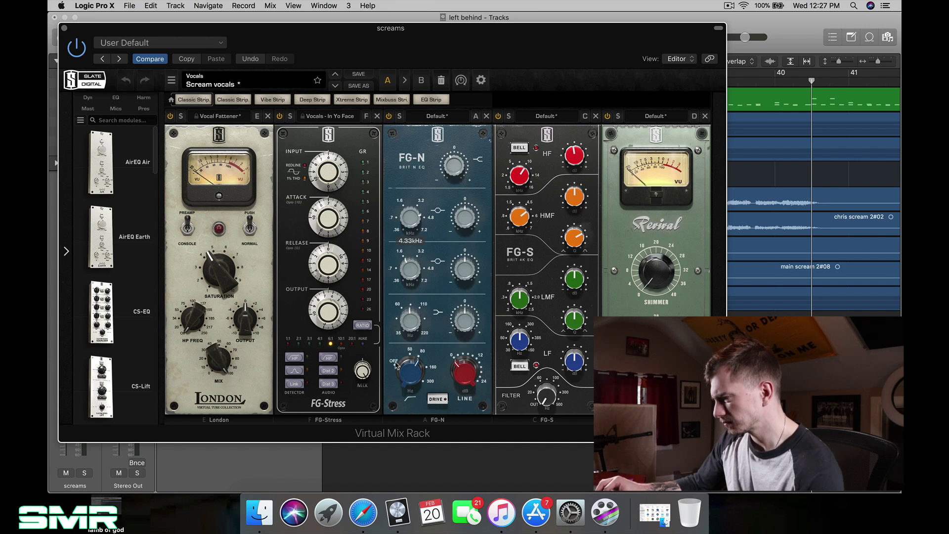
mouse_move(420, 371)
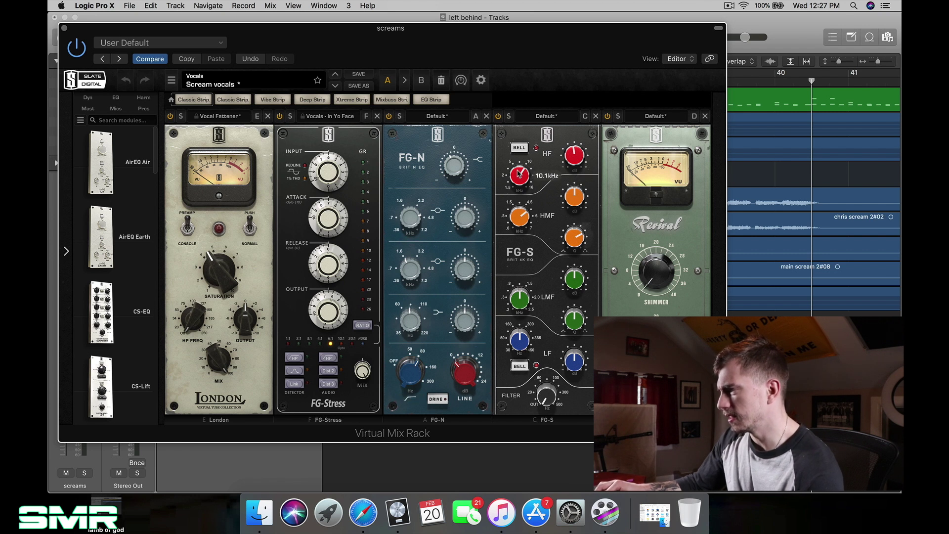
mouse_move(574, 156)
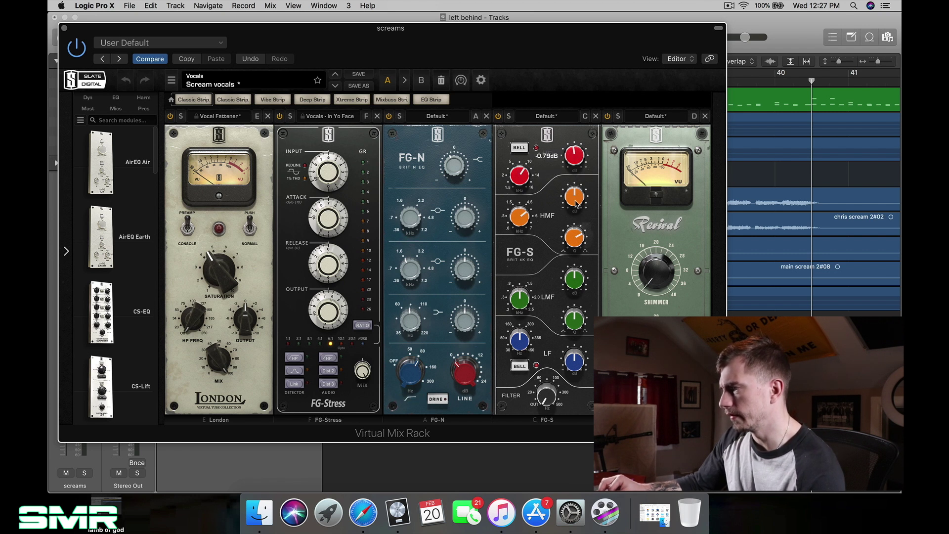
left_click_drag(528, 218, 528, 216)
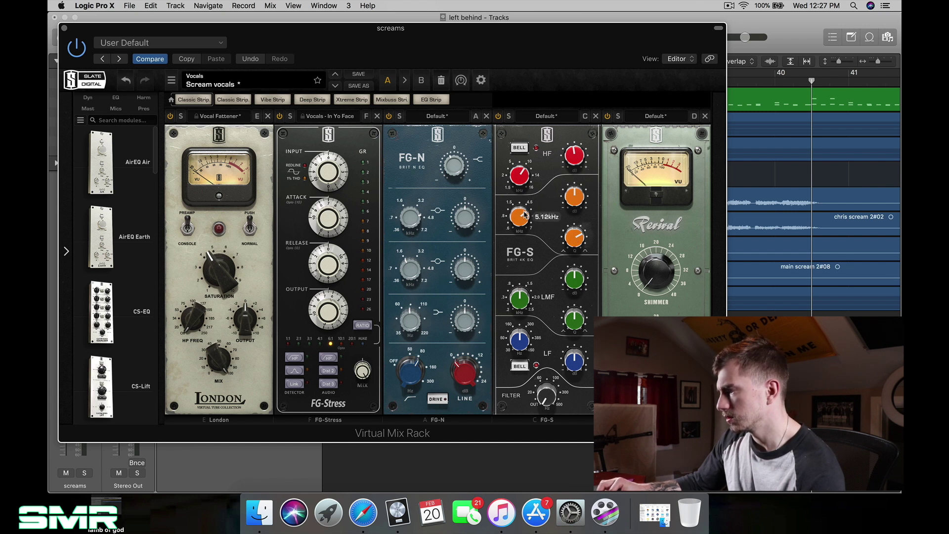
mouse_move(580, 243)
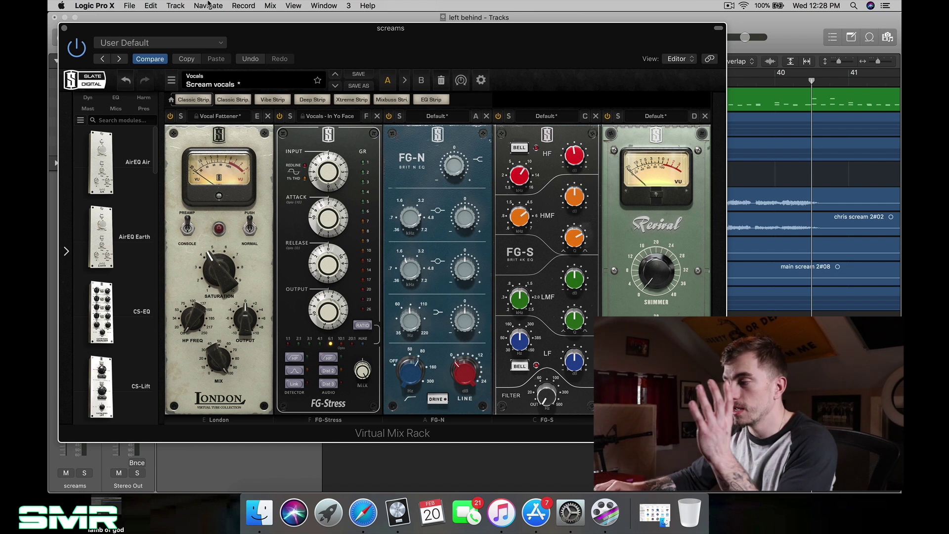
left_click(63, 28)
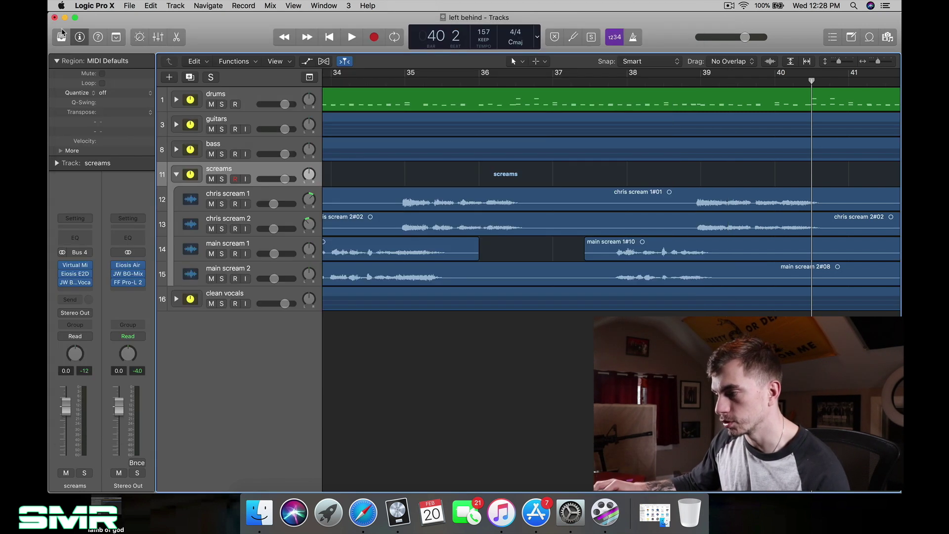
Step: Open the screams stack's E2Deesser and Virtual Mix Rack, move their windows clear of the upper tracks, and place the playhead at bar 38
left_click(74, 273)
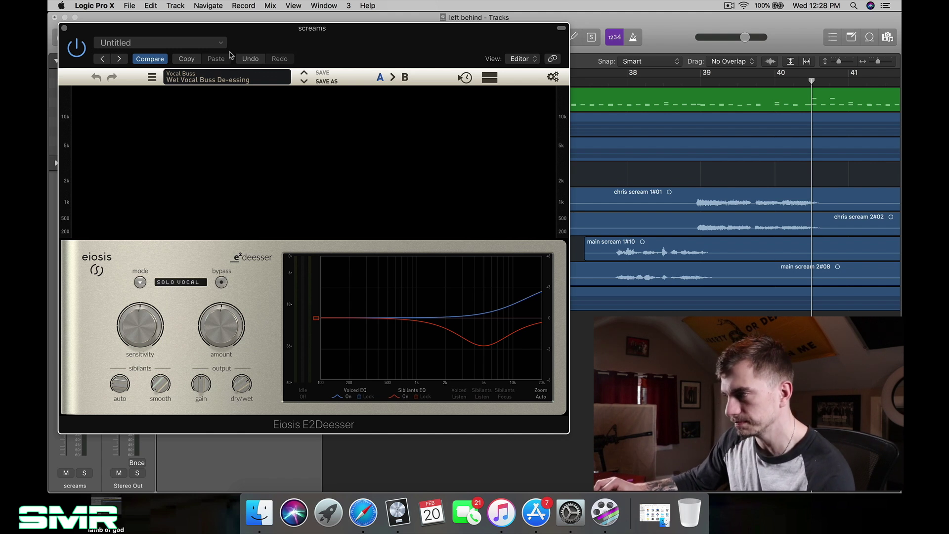
left_click_drag(366, 34, 336, 165)
left_click(629, 84)
left_click_drag(291, 175, 263, 298)
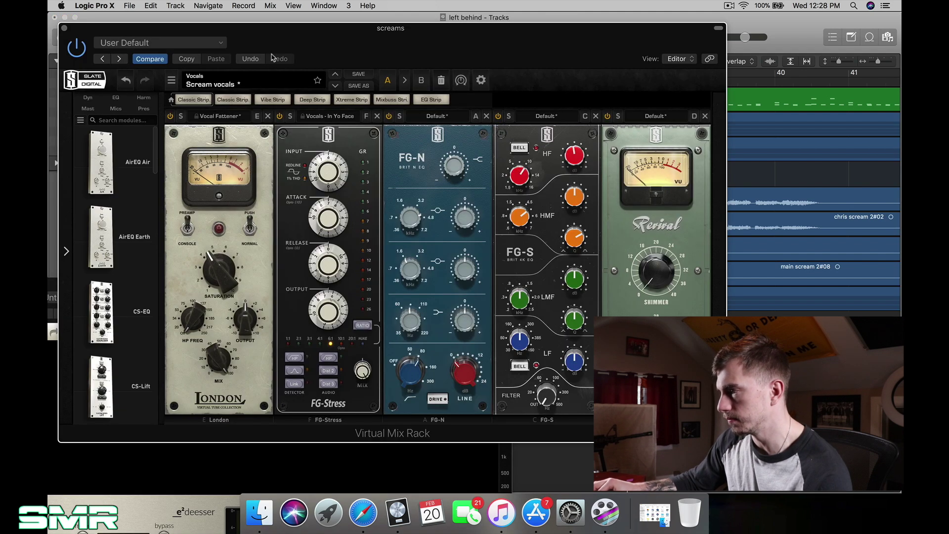
left_click_drag(276, 29, 235, 231)
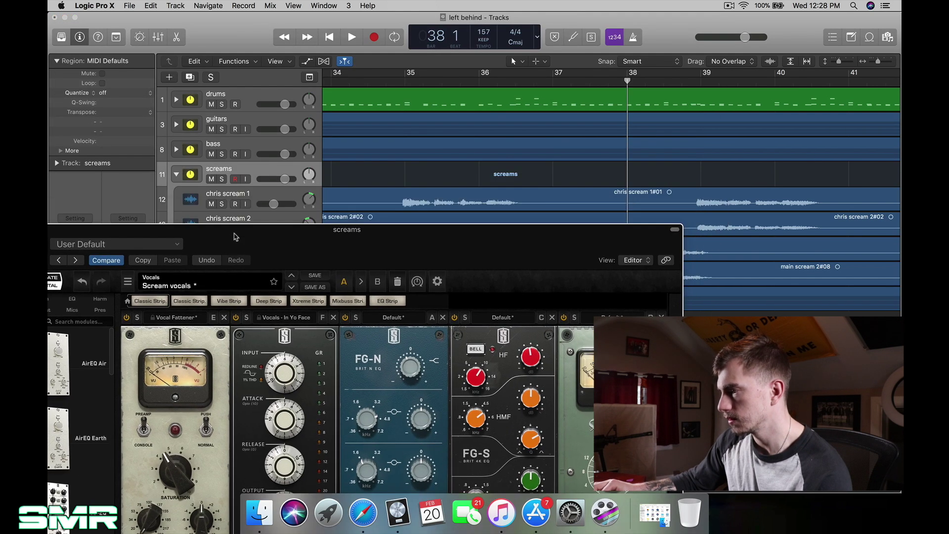
Step: Solo the screams stack, start playback from bar 38, and bring the whole Virtual Mix Rack header into view
left_click(211, 180)
left_click(212, 179)
left_click(222, 179)
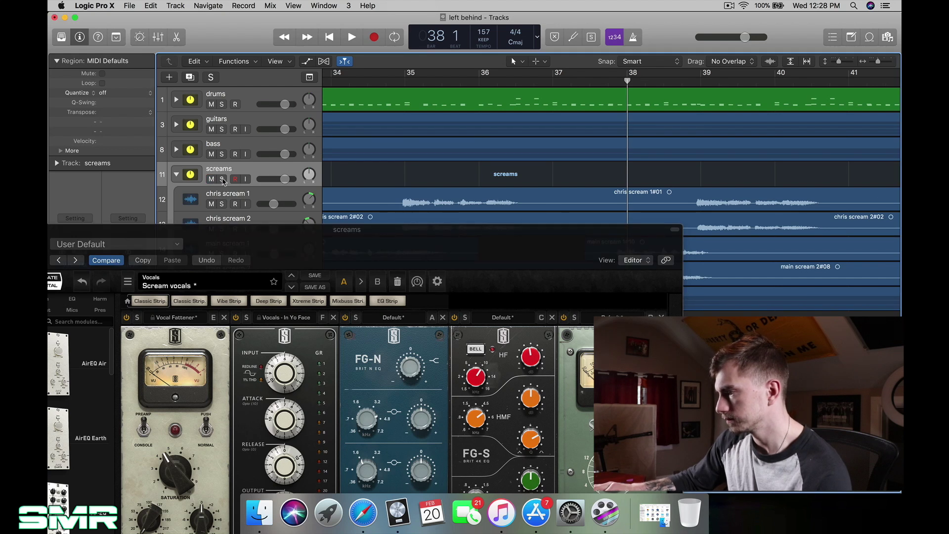
key("space")
left_click_drag(275, 243, 338, 217)
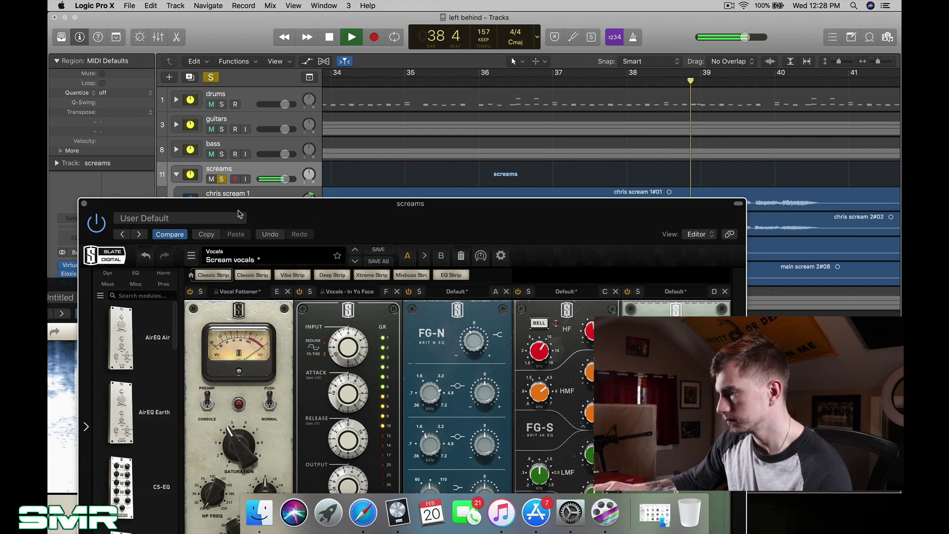
Step: Compare the soloed screams with Virtual Mix Rack bypassed and active, cycling bars 42 to 45, and stop playback with it switched on
left_click(97, 224)
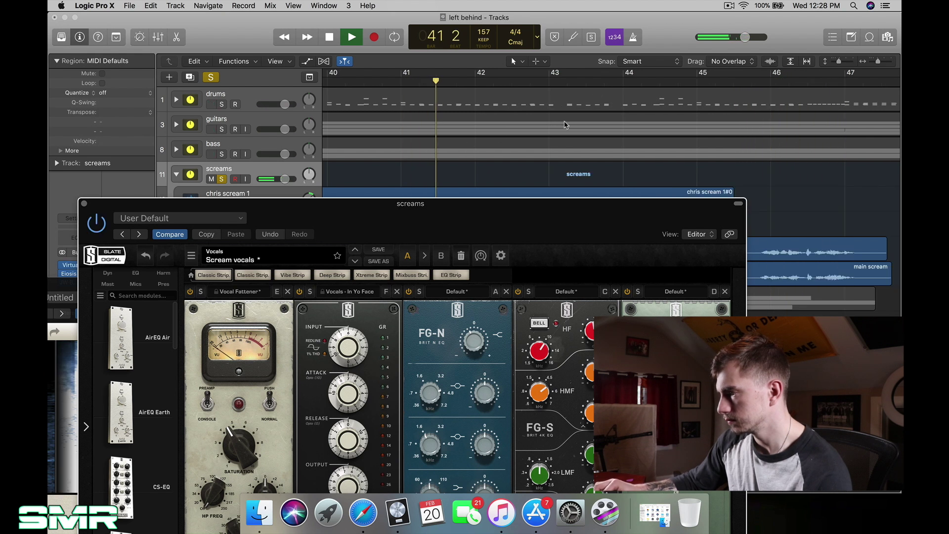
left_click(99, 224)
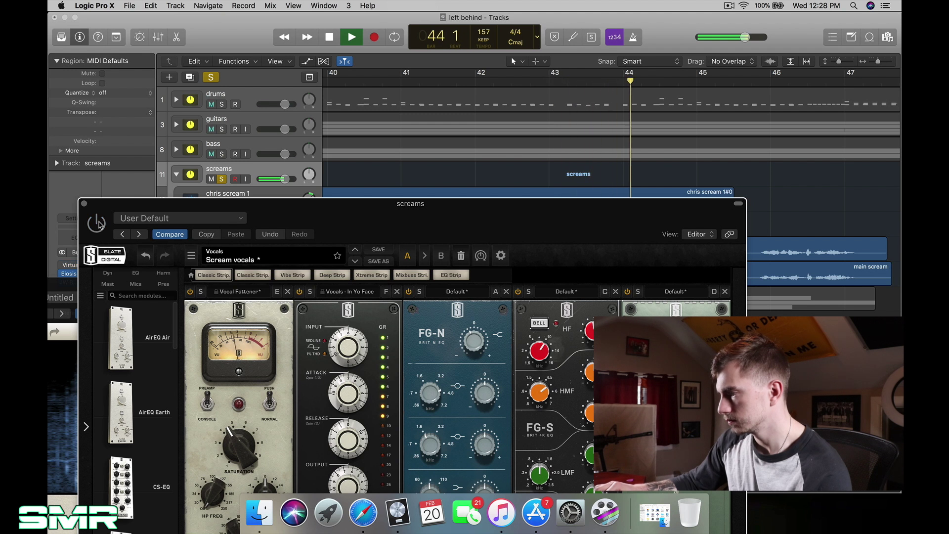
left_click(99, 224)
left_click_drag(479, 74, 696, 75)
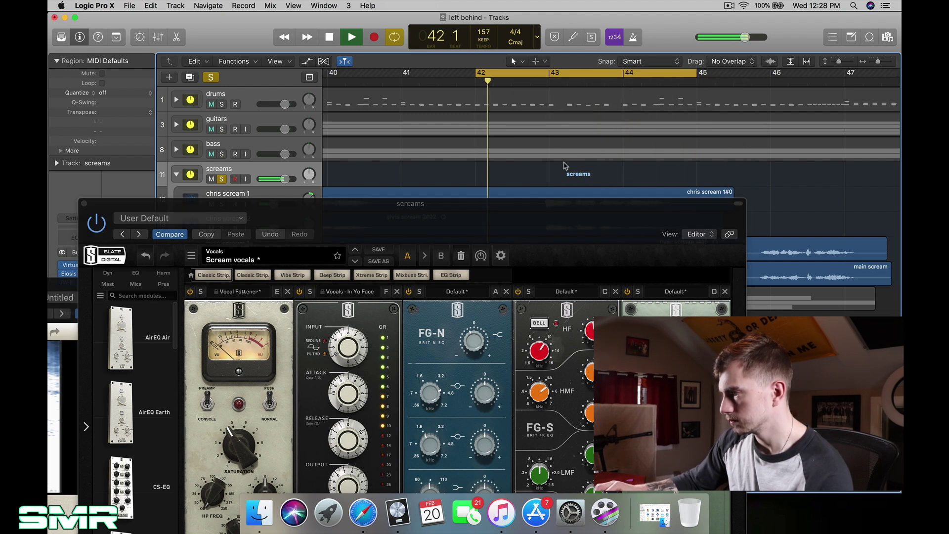
left_click(98, 223)
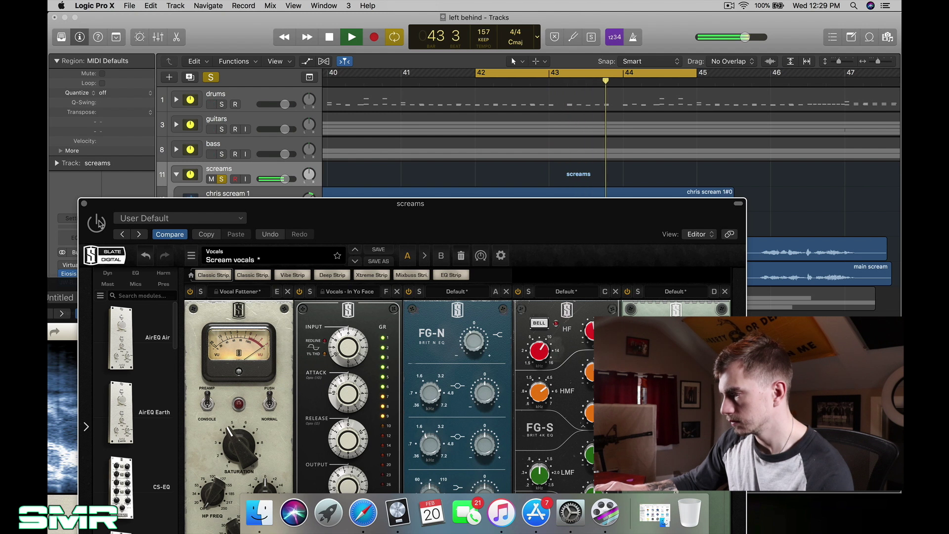
left_click(99, 224)
key("space")
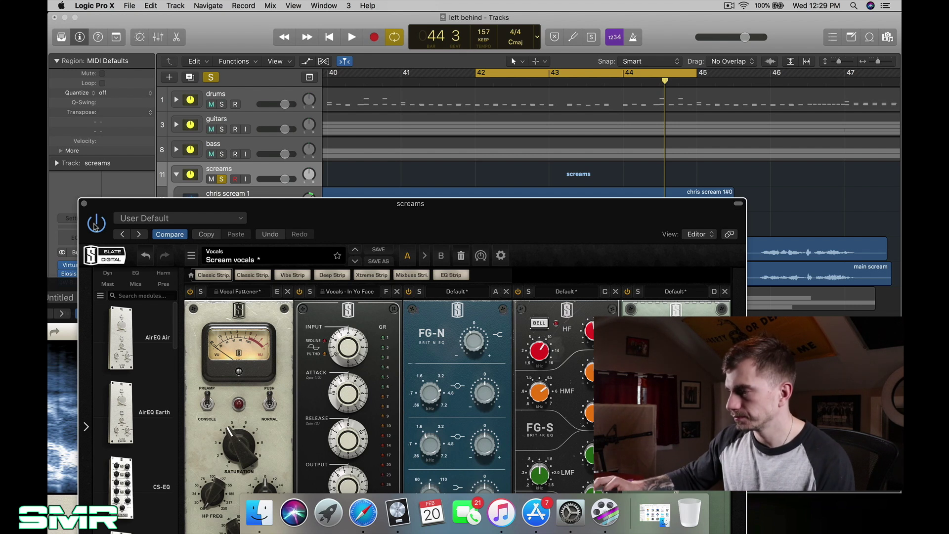
Step: Close Virtual Mix Rack, play the soloed screams with the E2Deesser bypassed and active, stop playback, and close the de-esser
left_click(84, 203)
left_click_drag(213, 295, 372, 126)
key("space")
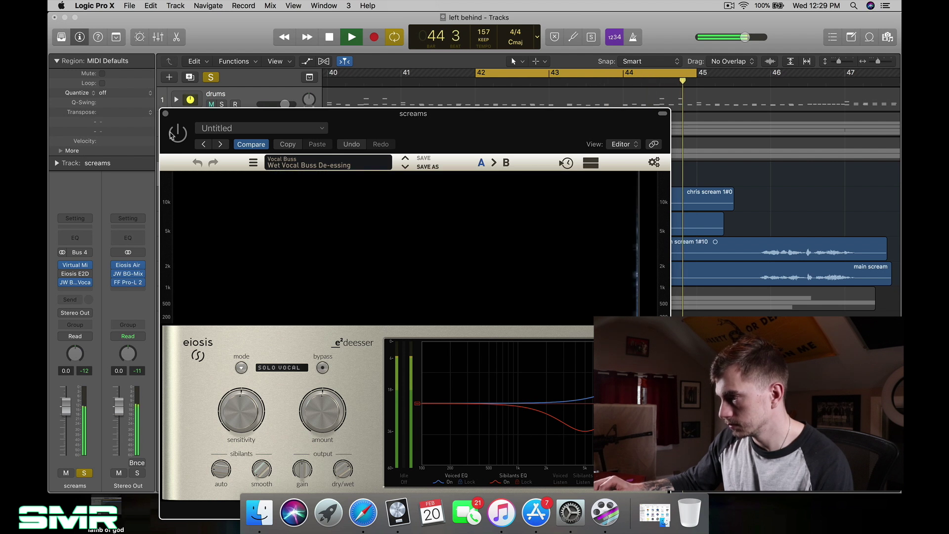
key("space")
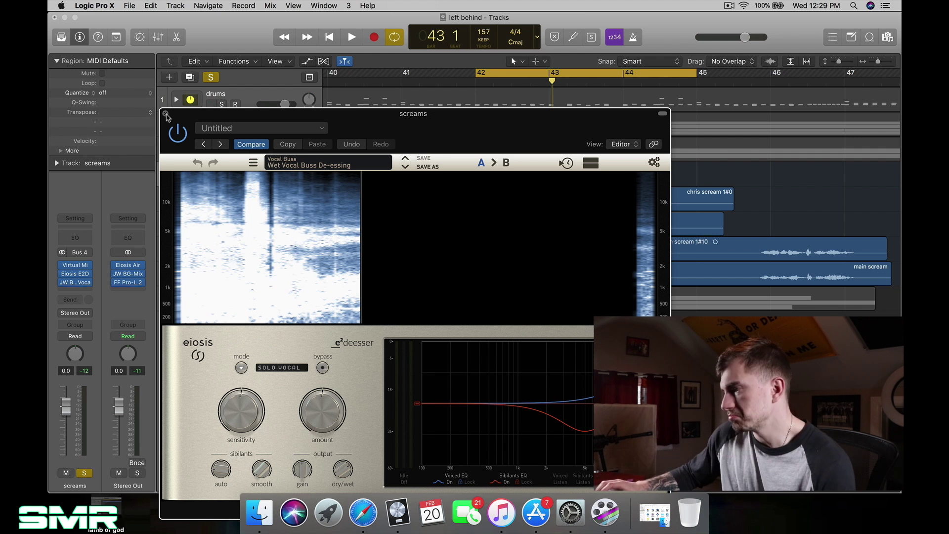
left_click(166, 113)
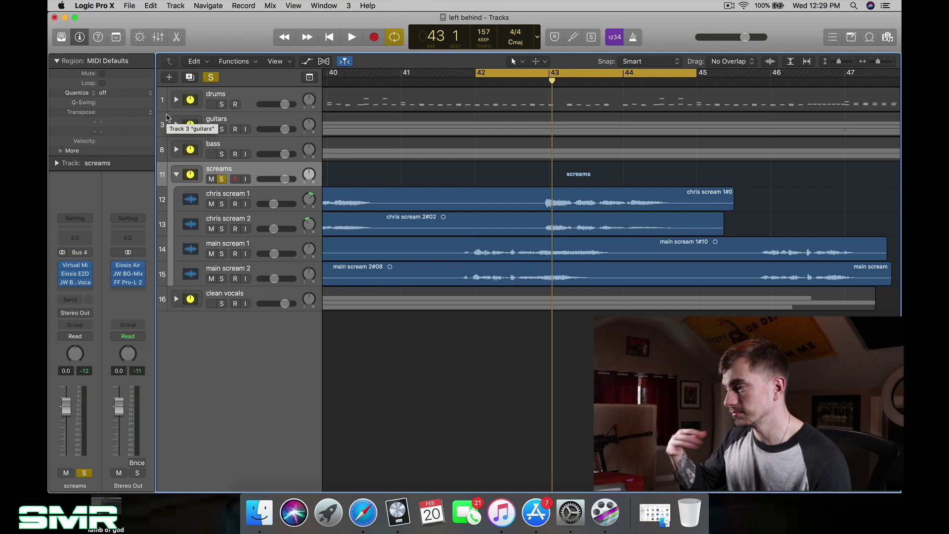
Step: Clear the screams solo, open the stack's JW BG-Vocals plug-in, and examine its Crush, Loud and Aggro settings
left_click(221, 179)
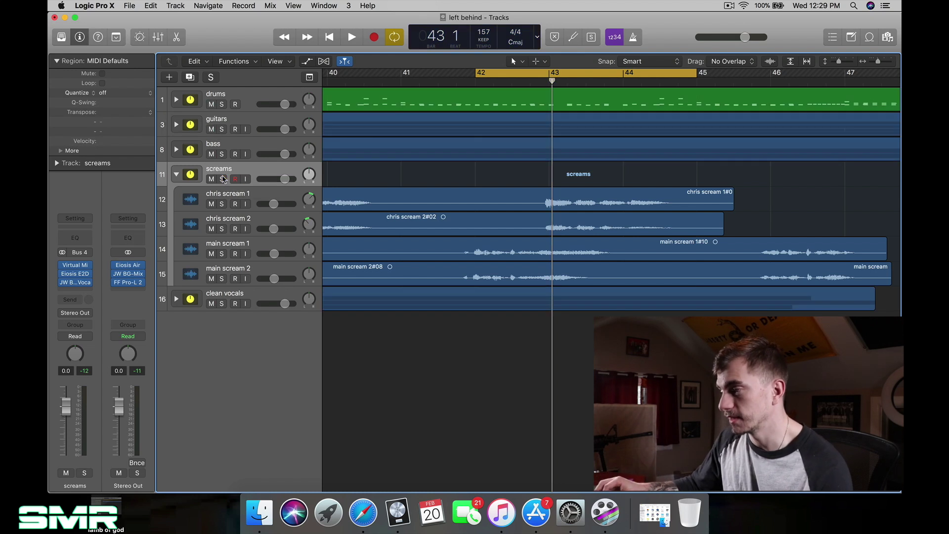
mouse_move(79, 283)
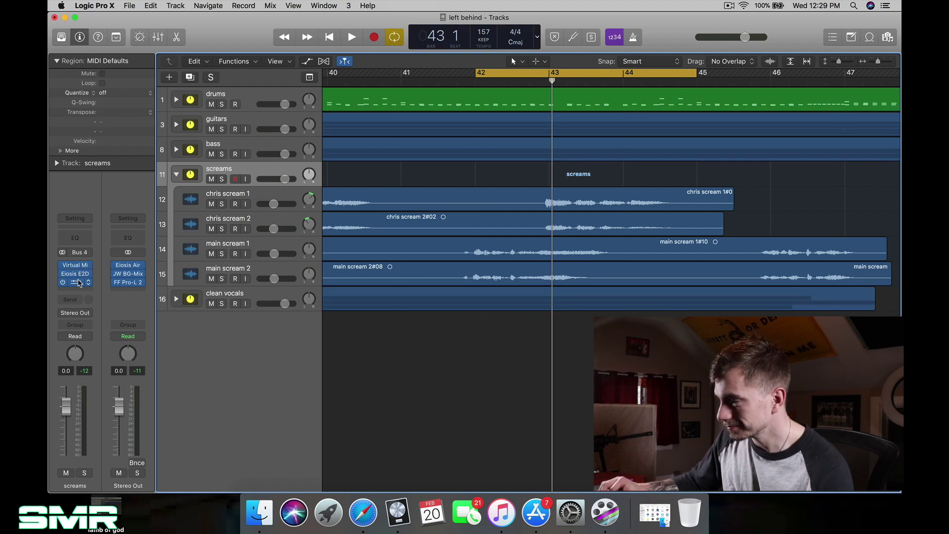
left_click(77, 282)
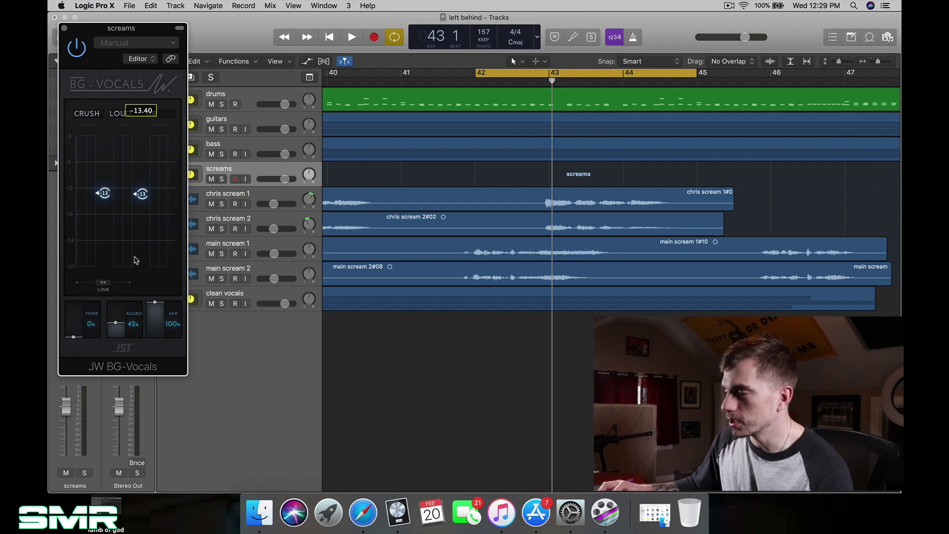
mouse_move(120, 319)
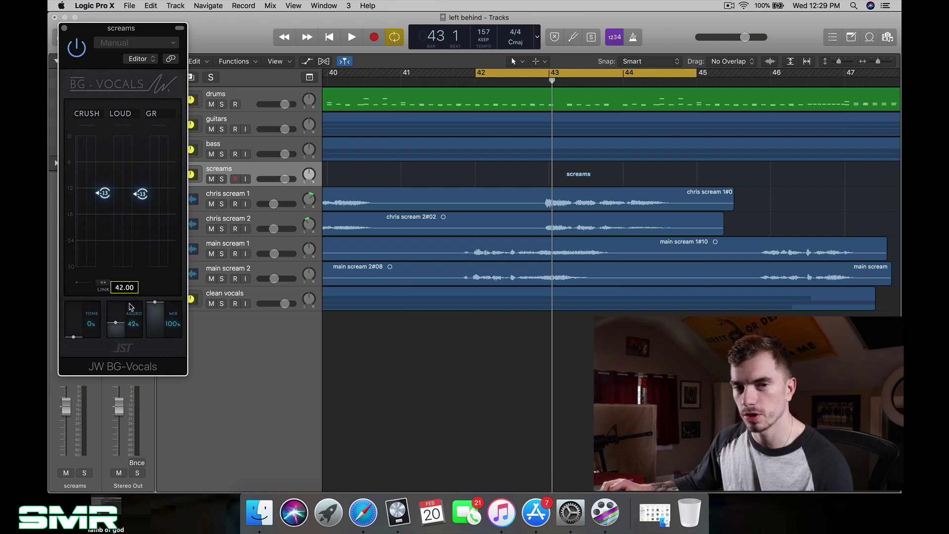
mouse_move(97, 183)
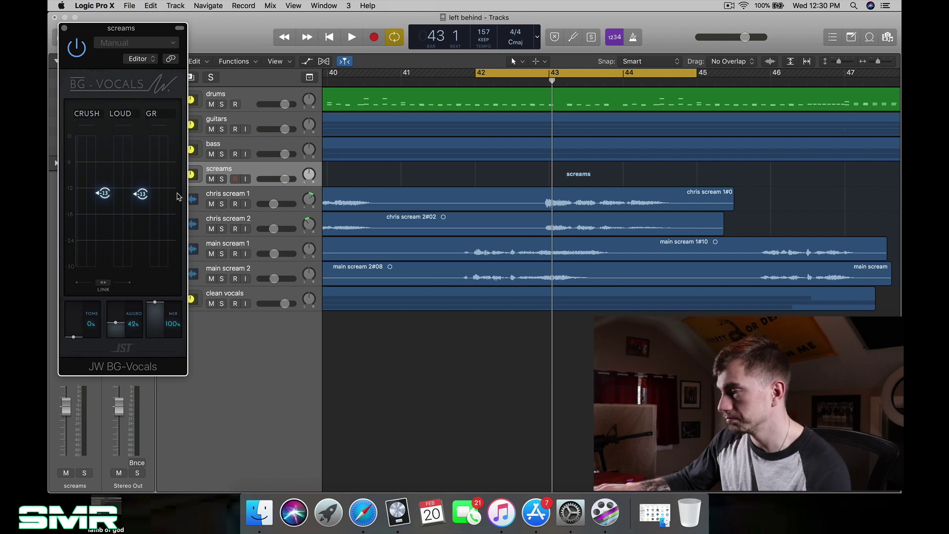
Step: Play the cycled screams in solo, compare BG-Vocals bypassed and active, stop playback, and close the plug-in
key("space")
left_click(222, 179)
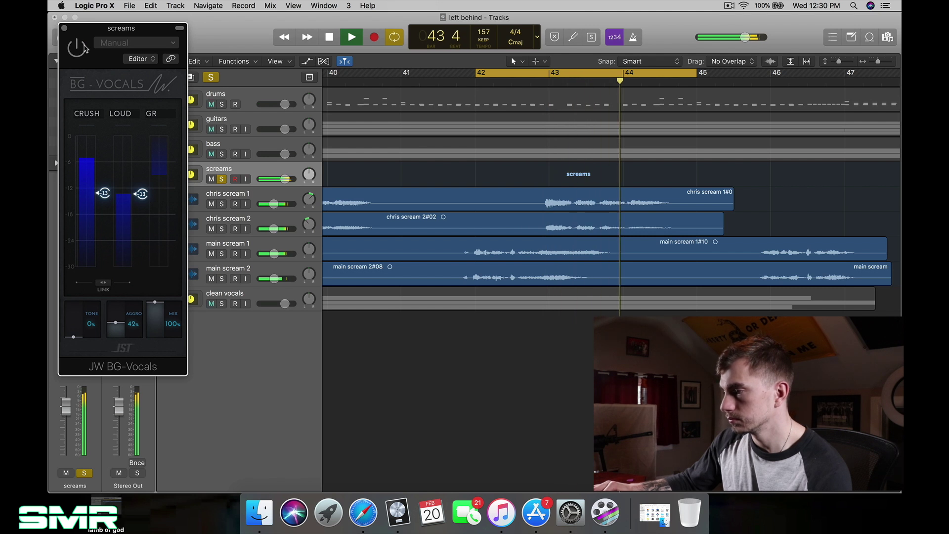
key("space")
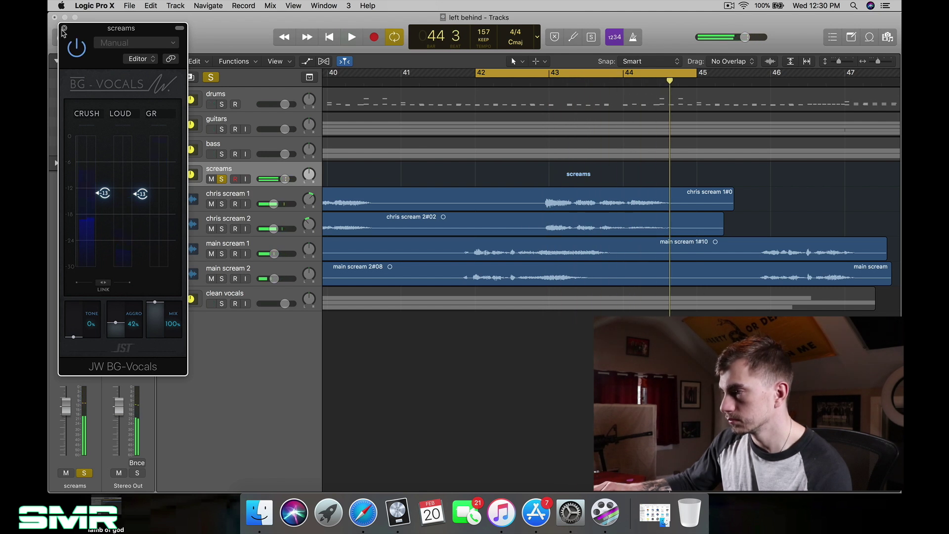
left_click(63, 28)
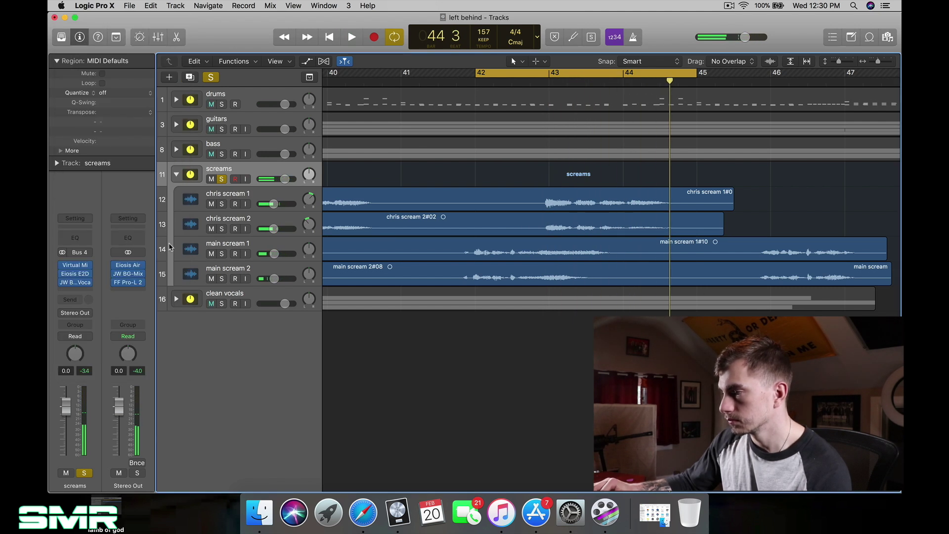
Step: Clear the screams solo, collapse that stack, and select and expand the clean vocals stack
left_click(222, 178)
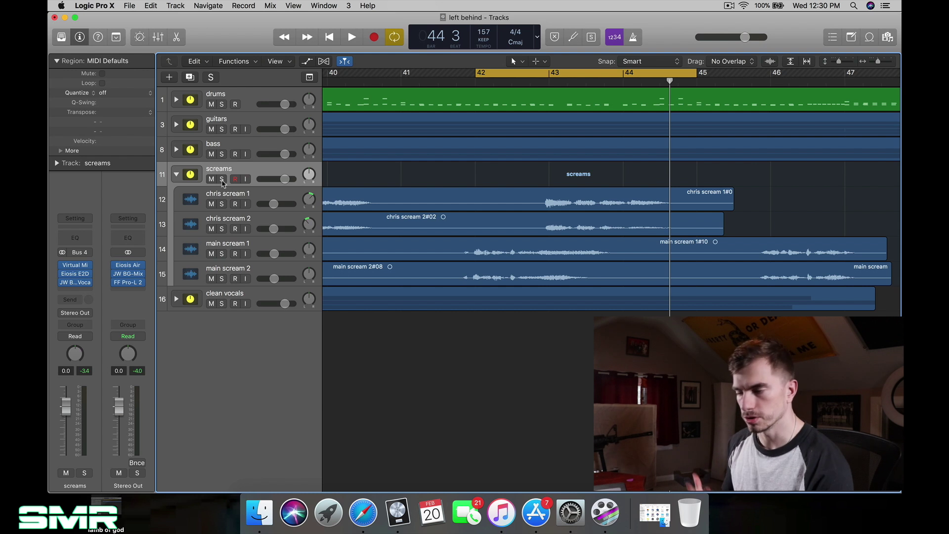
left_click(176, 174)
left_click(223, 204)
left_click(223, 204)
left_click(184, 202)
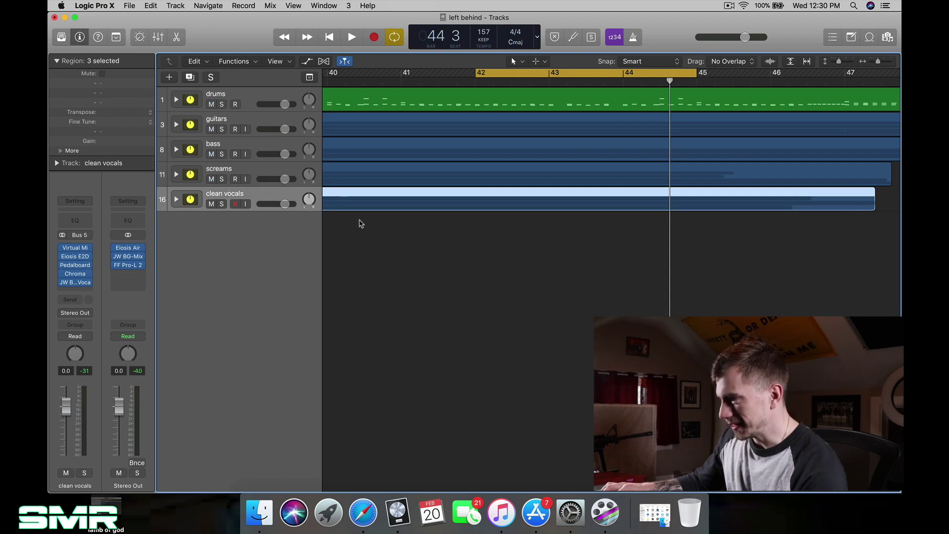
left_click(176, 199)
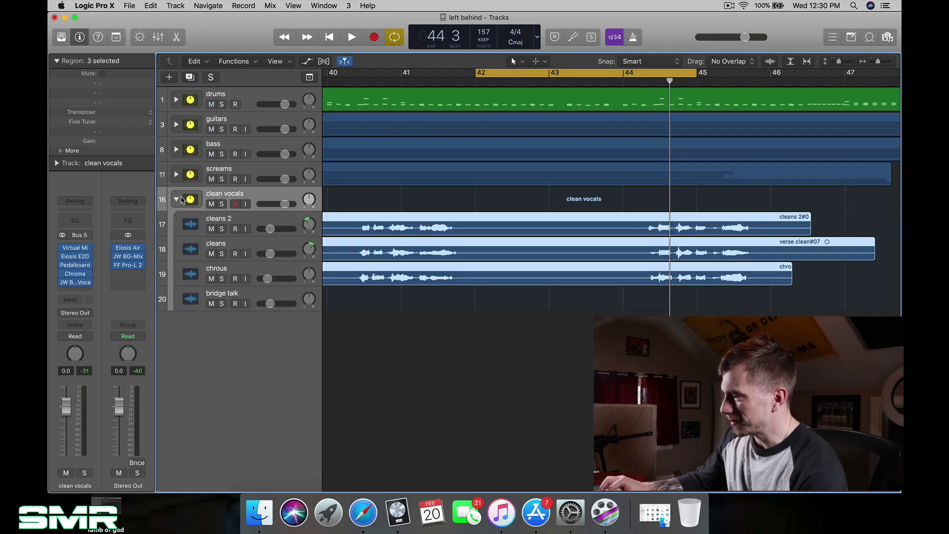
left_click(614, 73)
left_click_drag(389, 73, 804, 116)
scroll(697, 187, "left", 5)
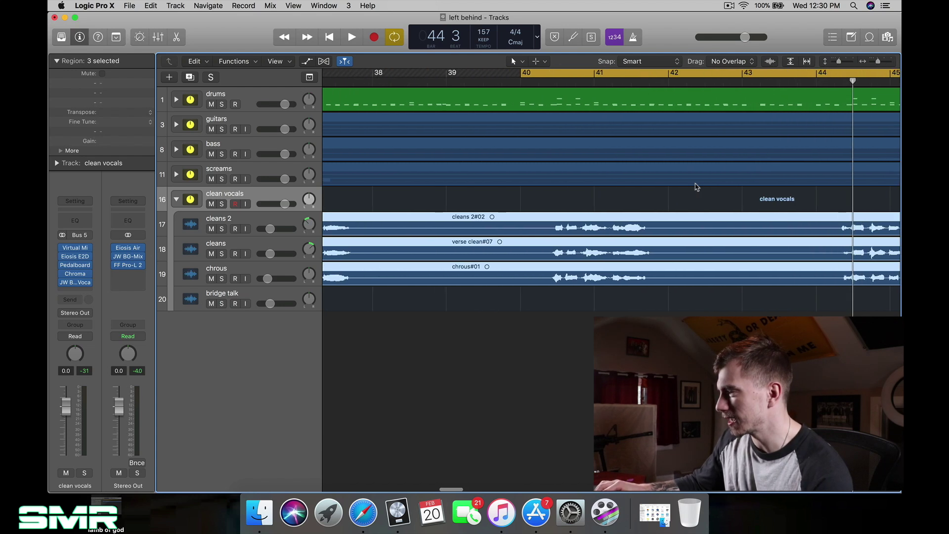
left_click(684, 74)
Step: Set the cycle range from bar 15 to bar 23, over the start of the clean vocals regions
scroll(652, 97, "left", 20)
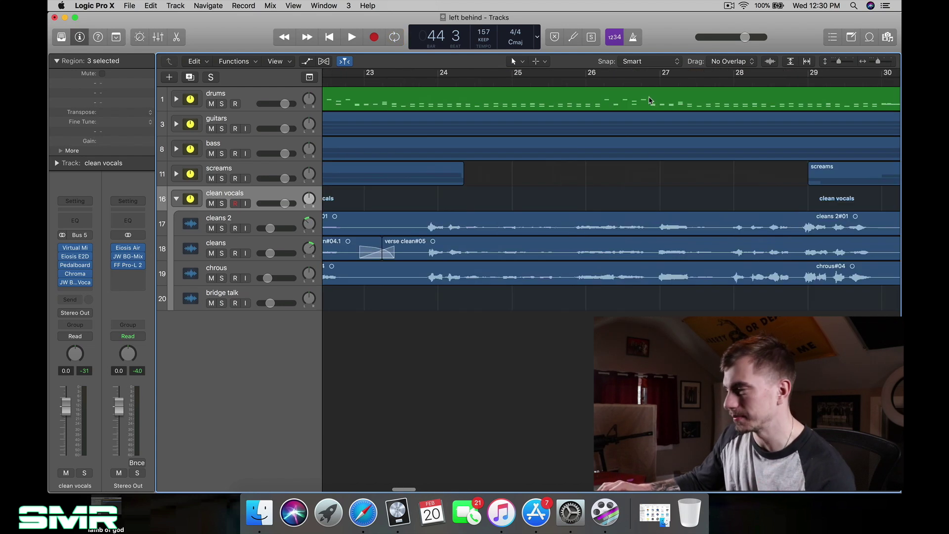
scroll(649, 99, "right", 5)
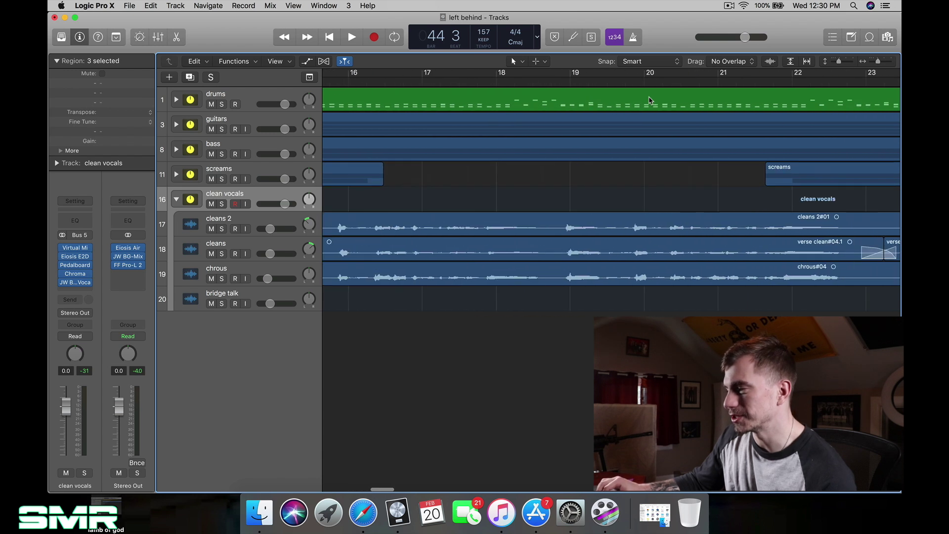
scroll(494, 81, "left", 3)
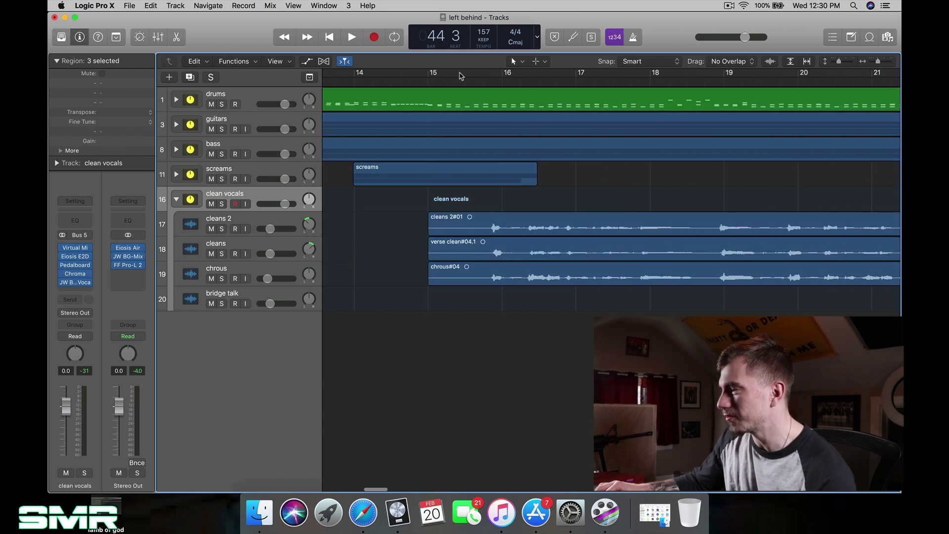
left_click_drag(435, 71, 896, 17)
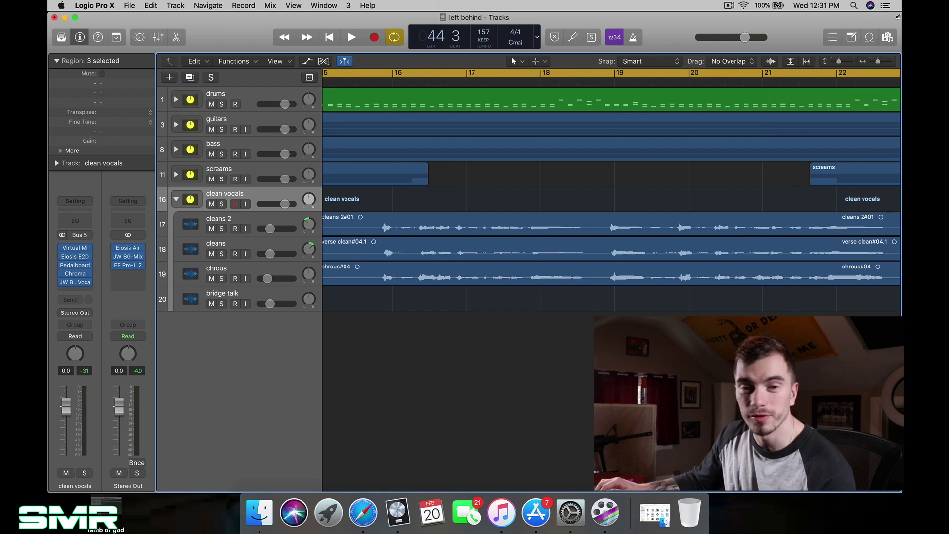
Step: Solo the clean vocals stack, play the cycled section, and stop playback
left_click(222, 204)
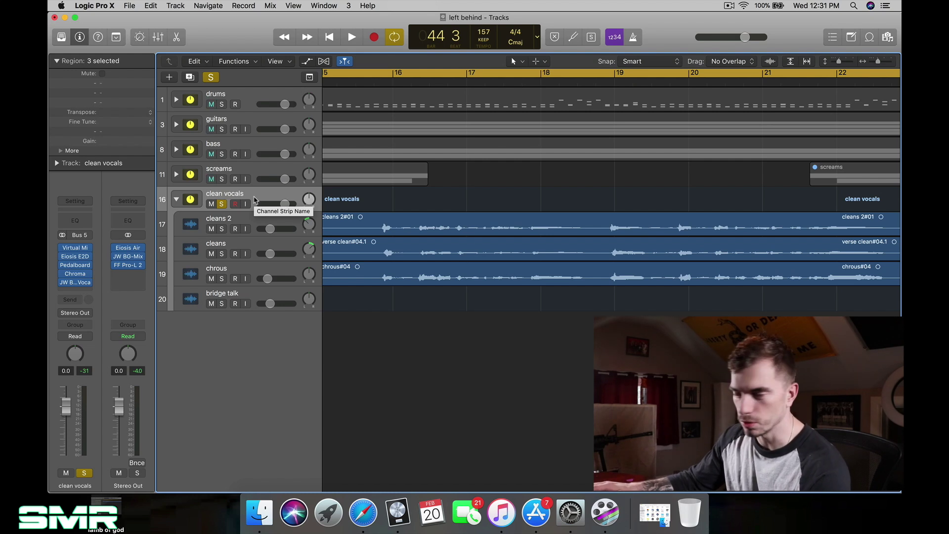
key("space")
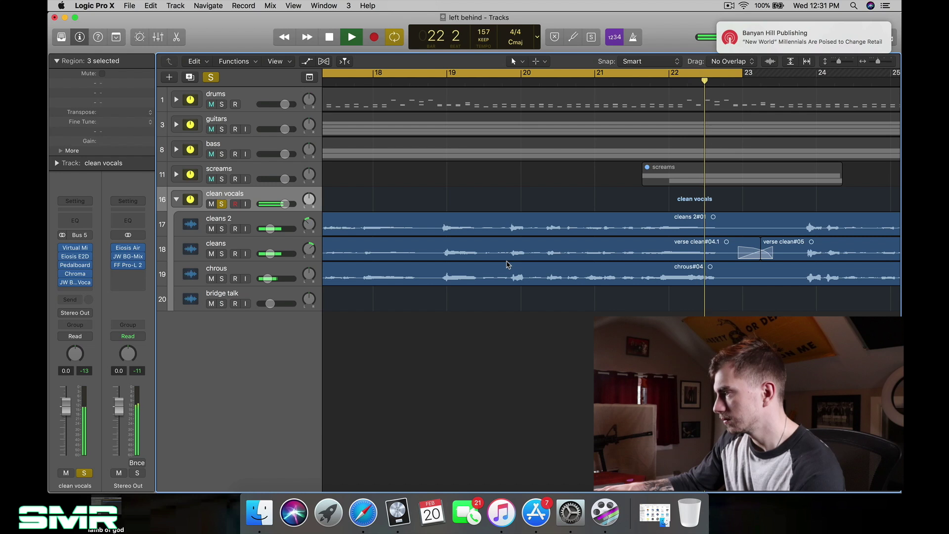
key("space")
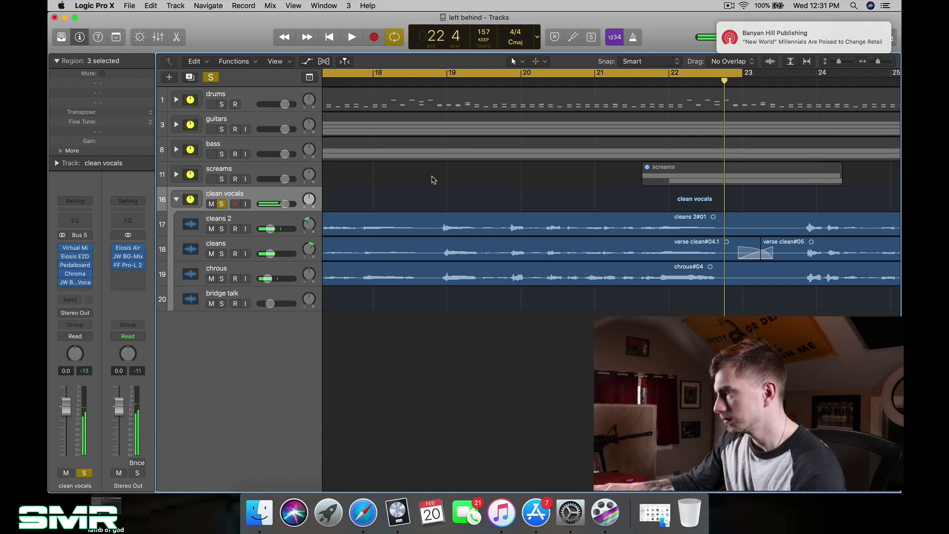
Step: Clear the solo, play the cycled section with the full mix, and stop playback
left_click(211, 77)
key("space")
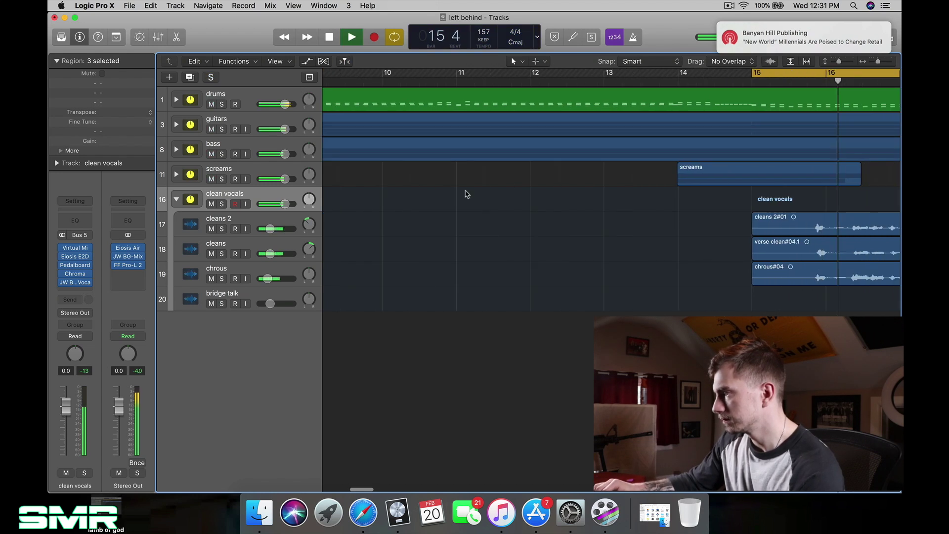
scroll(466, 195, "right", 10)
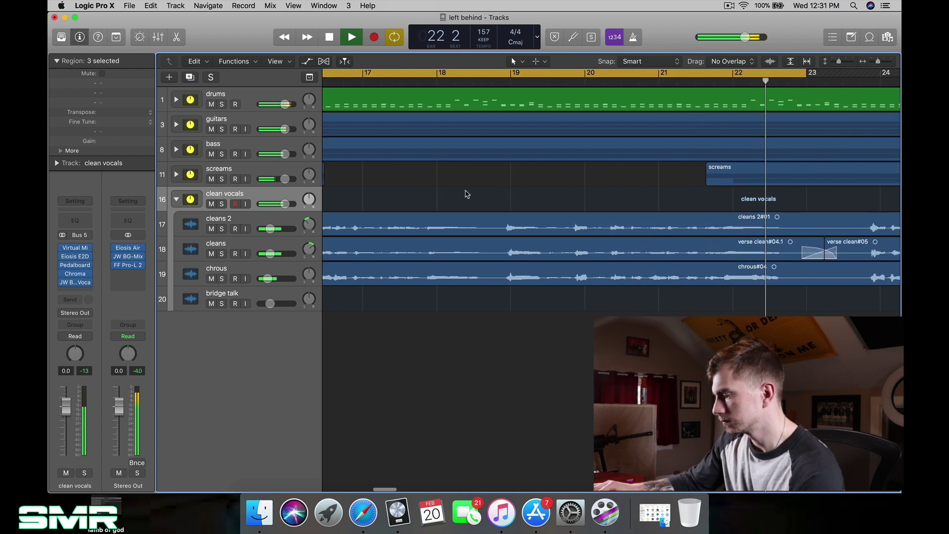
key("space")
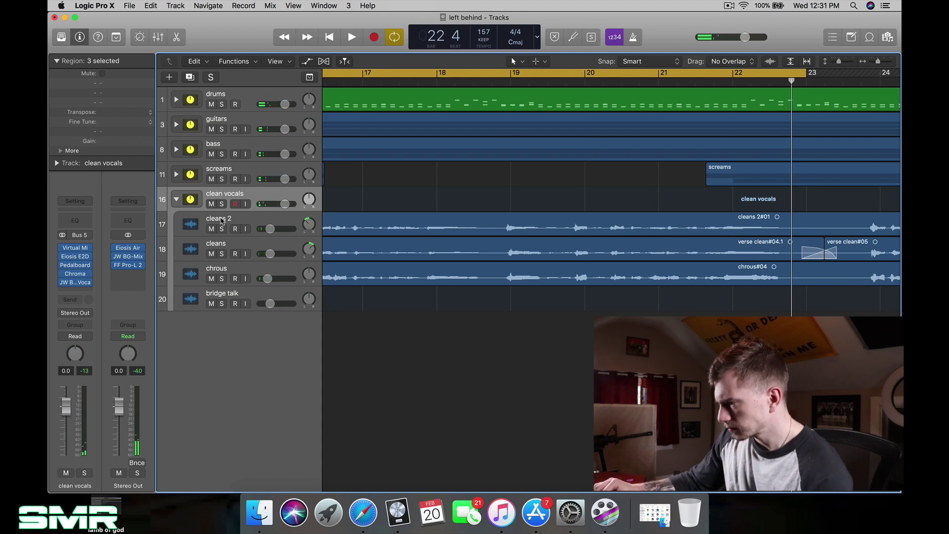
Step: Select cleans 2, cleans and chrous in turn, examine the Gain Reduction plug-in on chrous, and close it
left_click(259, 223)
left_click(261, 243)
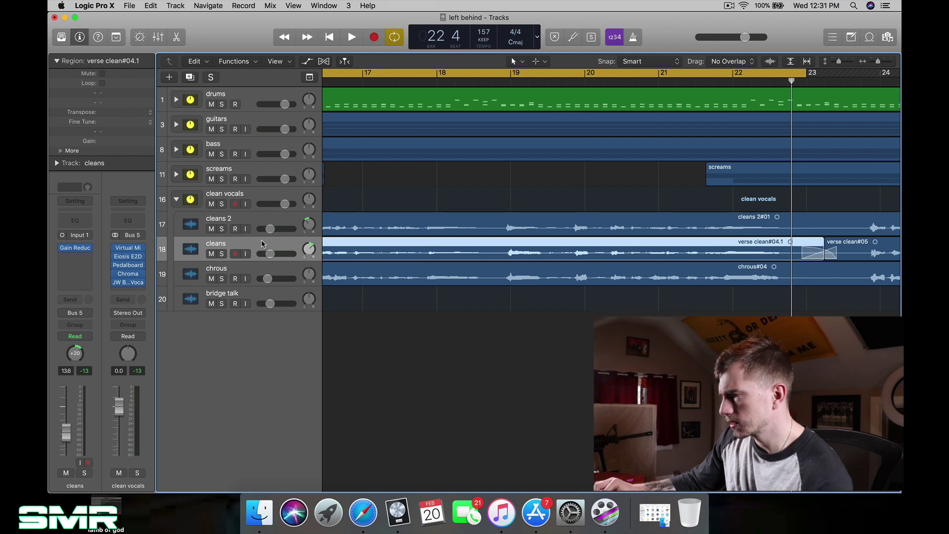
left_click(292, 276)
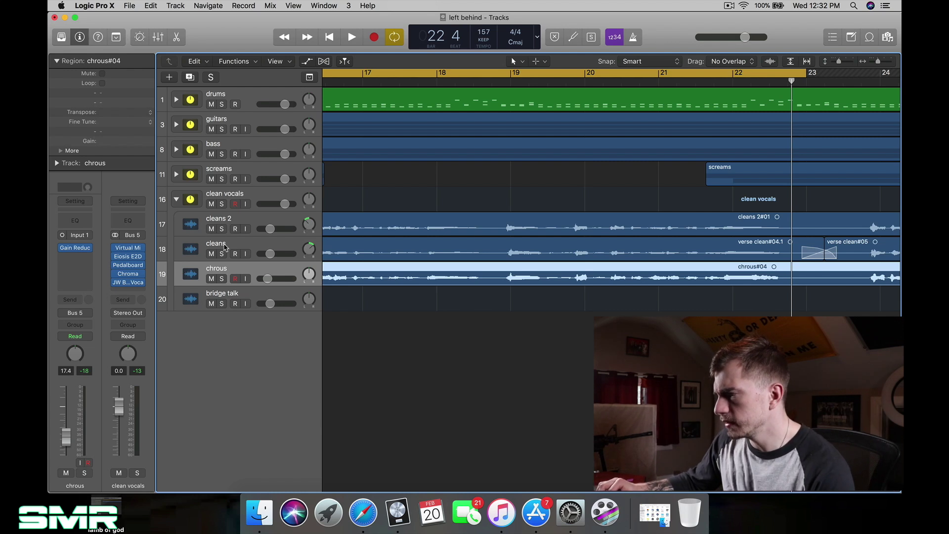
left_click(79, 249)
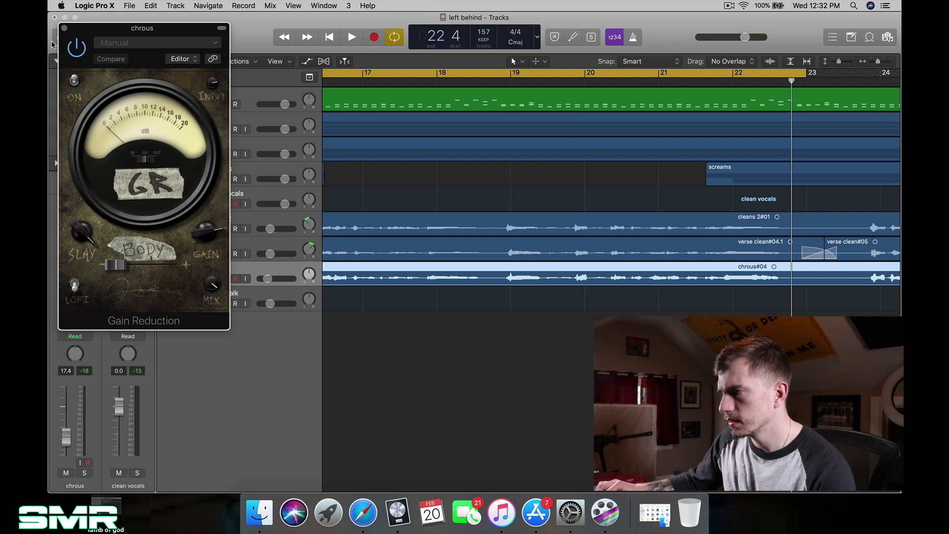
left_click(65, 28)
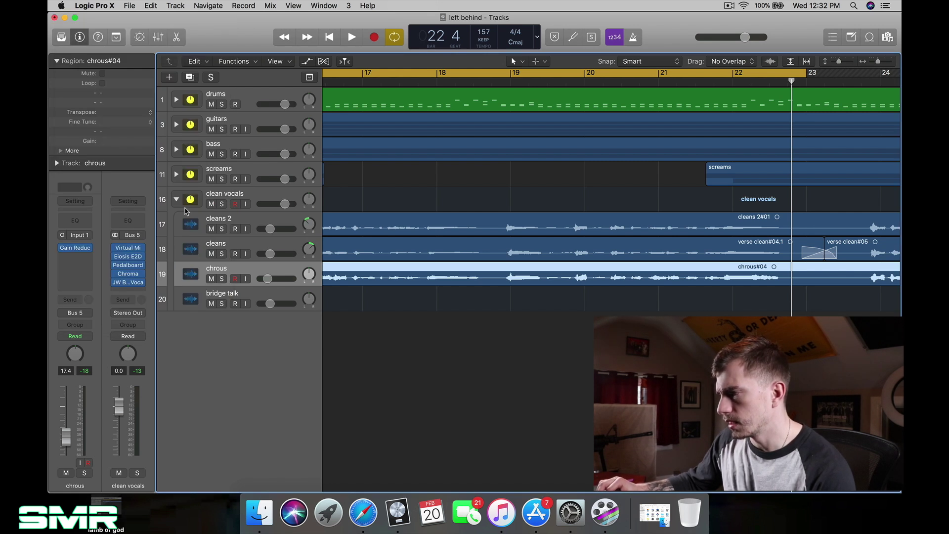
Step: Examine the Gain Reduction plug-in on the cleans track, close it, and select cleans 2
left_click(220, 250)
left_click(79, 249)
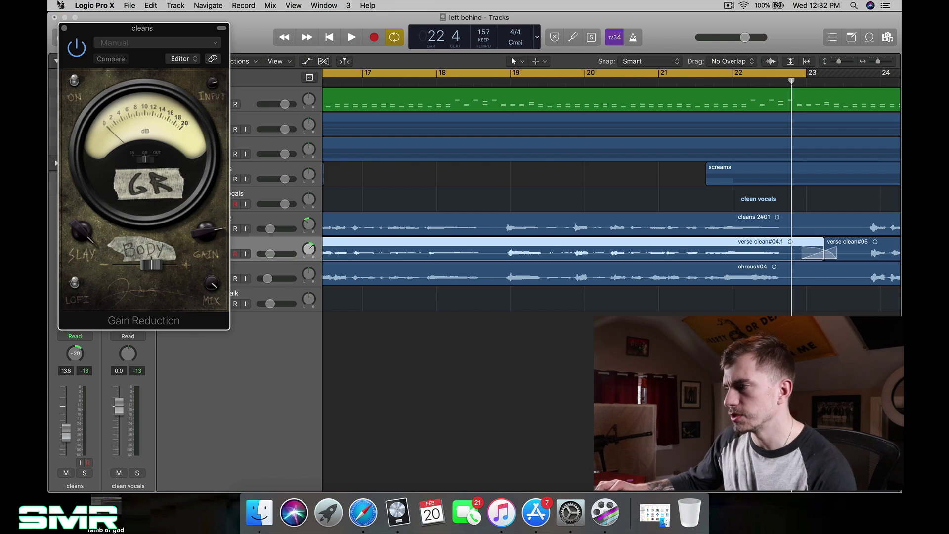
left_click(64, 28)
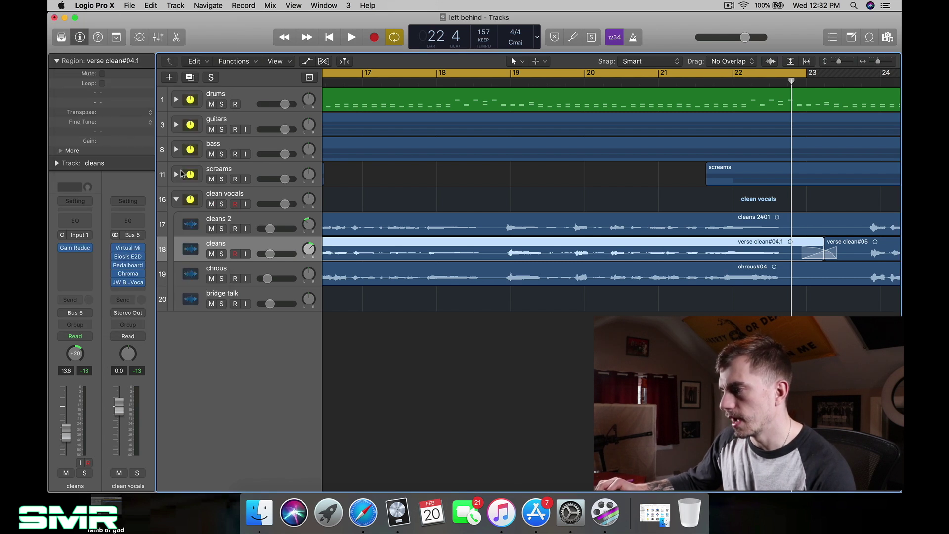
left_click(252, 223)
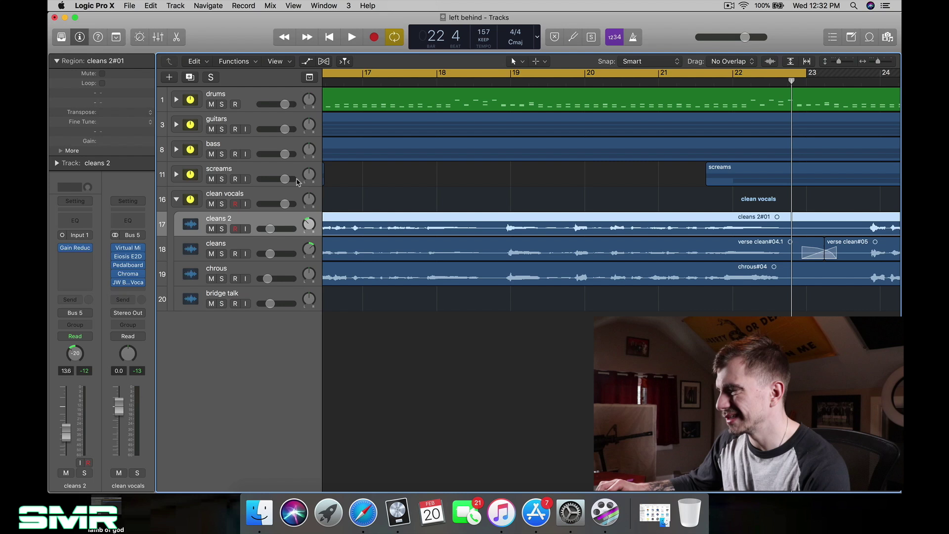
Step: Play the soloed clean vocals, isolate chrous, add cleans and cleans 2, compare without and with chrous, stop playback, and clear the solos
left_click(222, 203)
key("space")
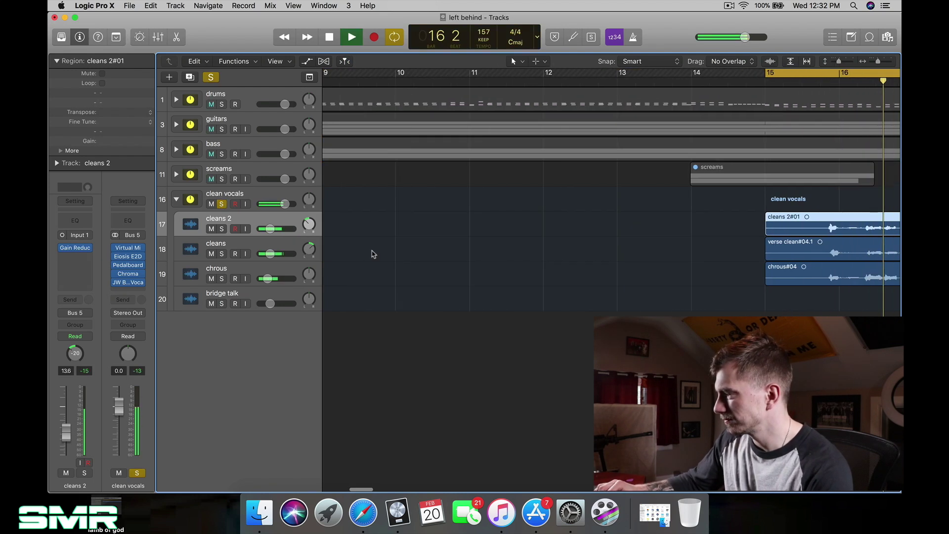
left_click(221, 278)
left_click(221, 204)
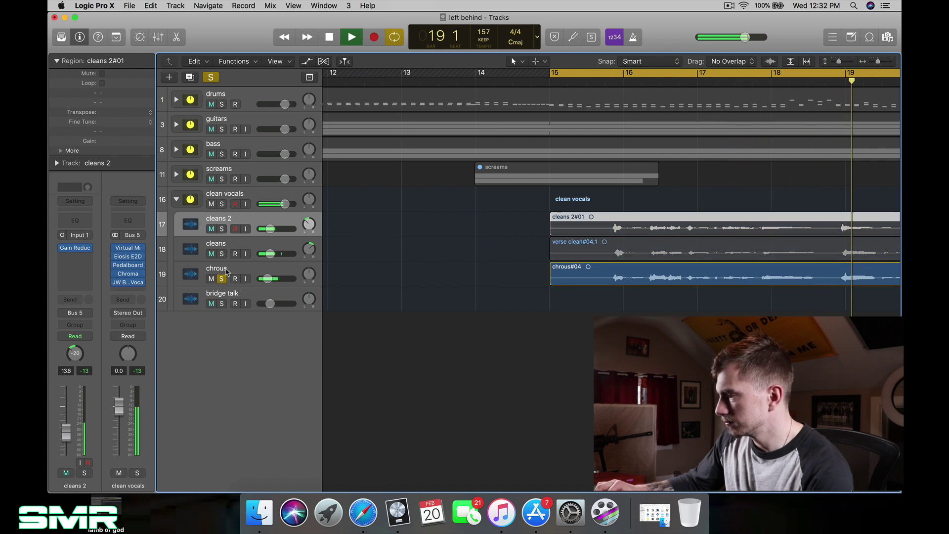
left_click(221, 254)
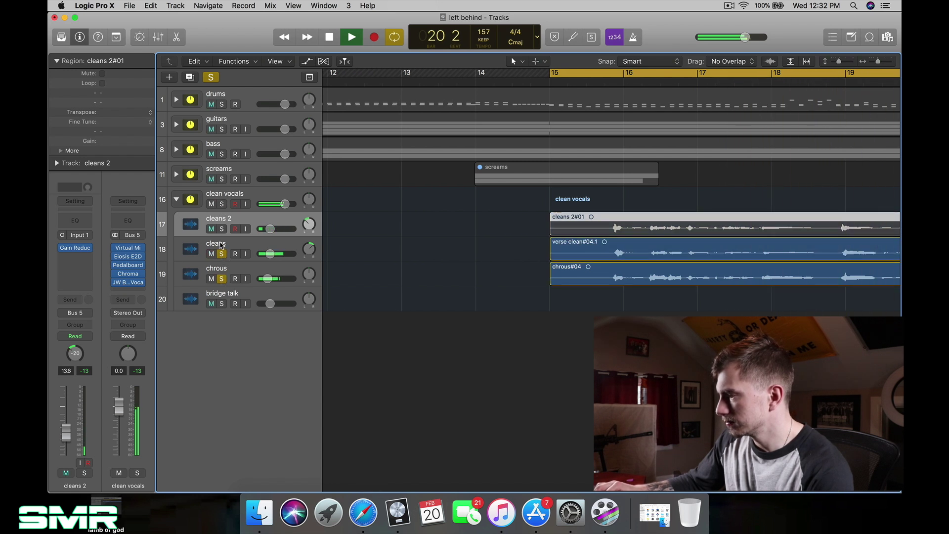
left_click(222, 230)
left_click(222, 279)
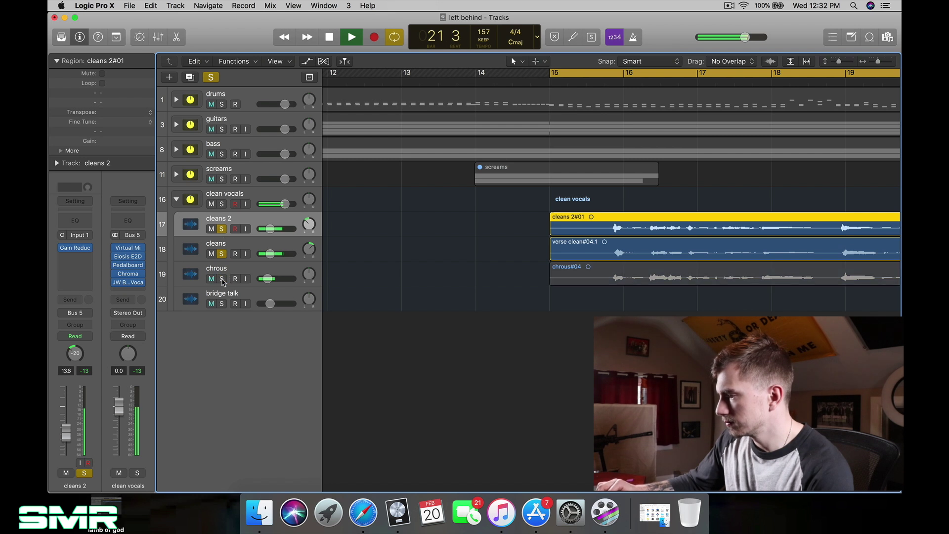
left_click(222, 279)
key("space")
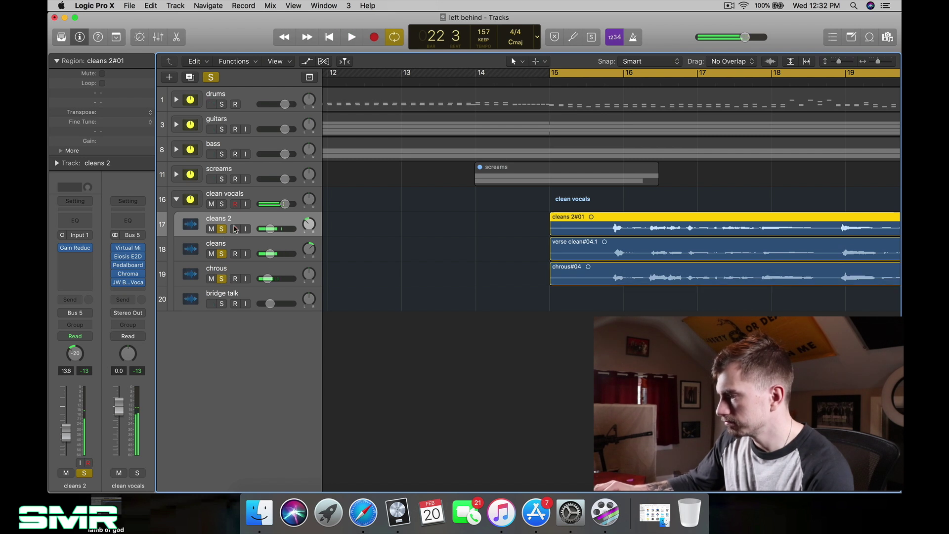
left_click(211, 78)
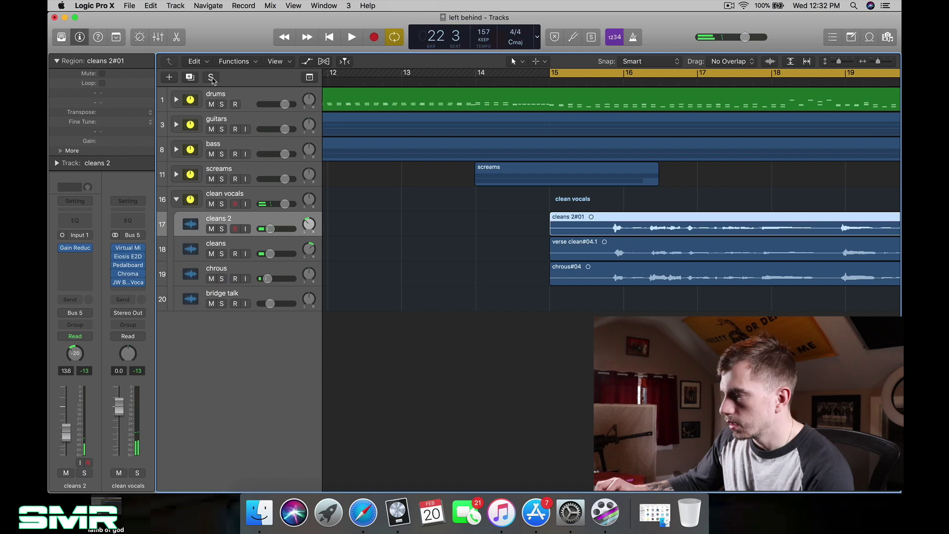
Step: Select the clean vocals stack, examine its Virtual Mix Rack vocal presets and its Eiosis E2Deesser, and close each plug-in
left_click(230, 194)
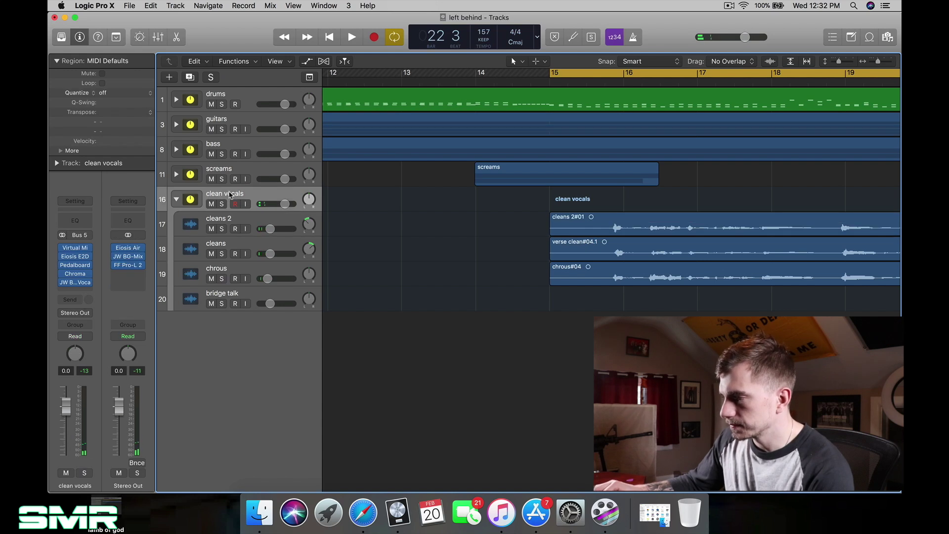
left_click(77, 250)
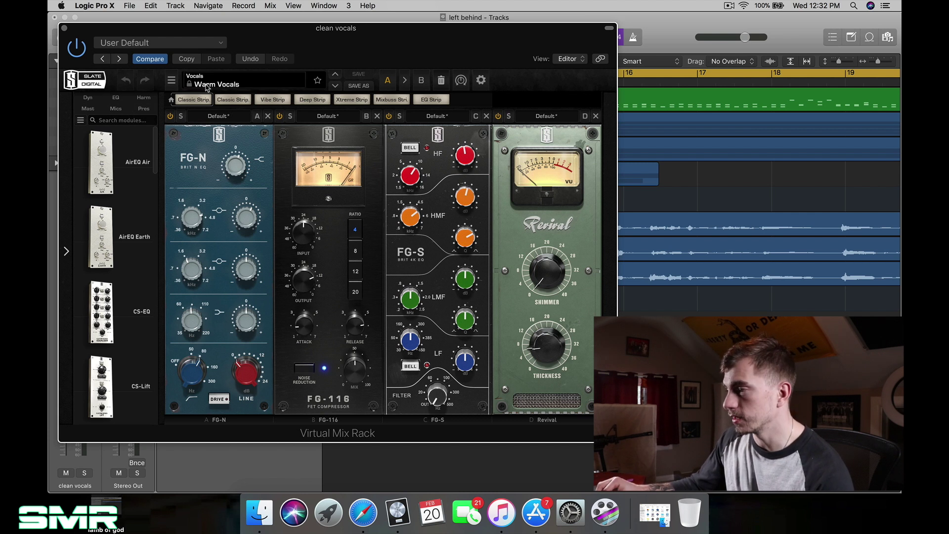
left_click(266, 85)
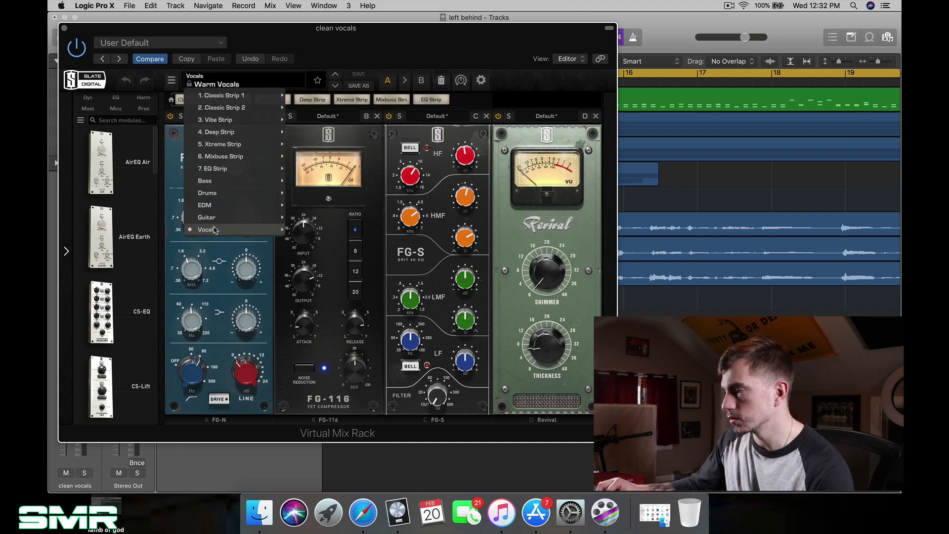
mouse_move(276, 235)
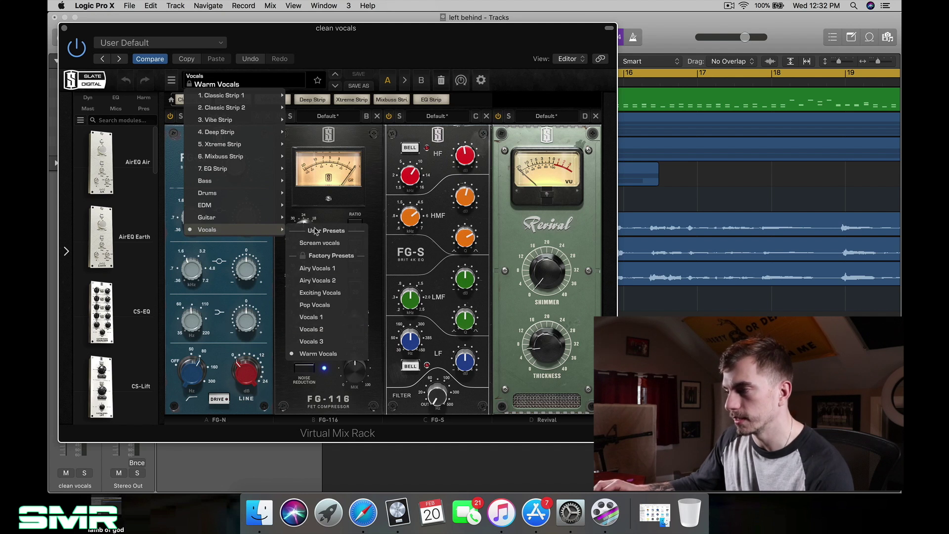
left_click(67, 31)
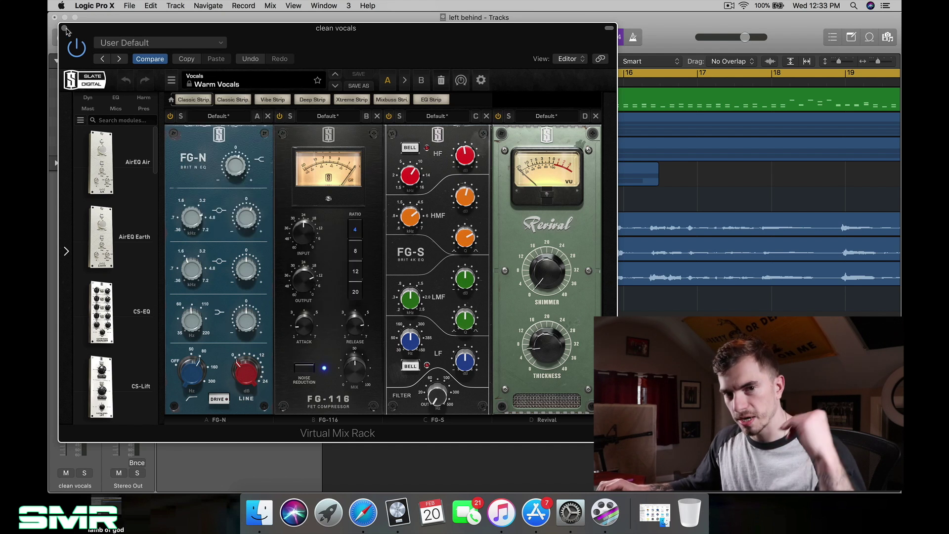
left_click(65, 28)
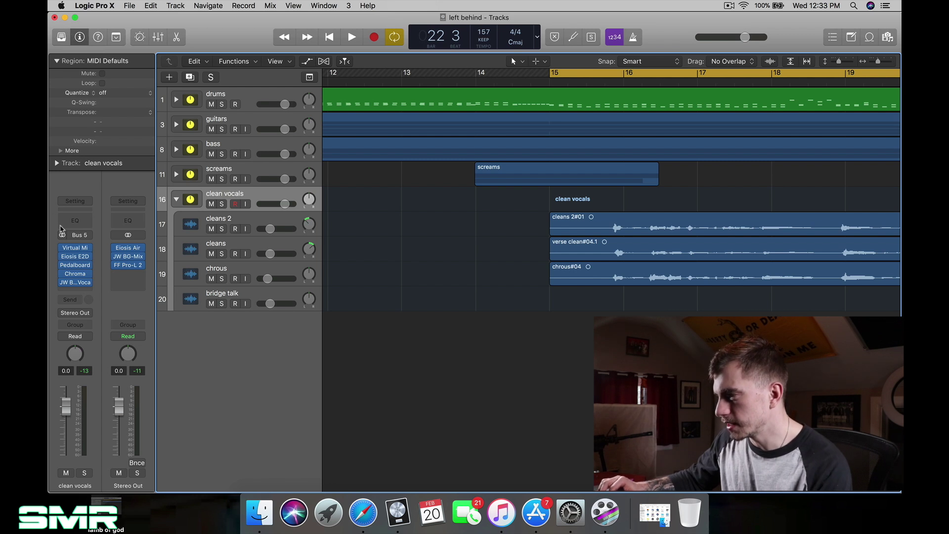
left_click(72, 257)
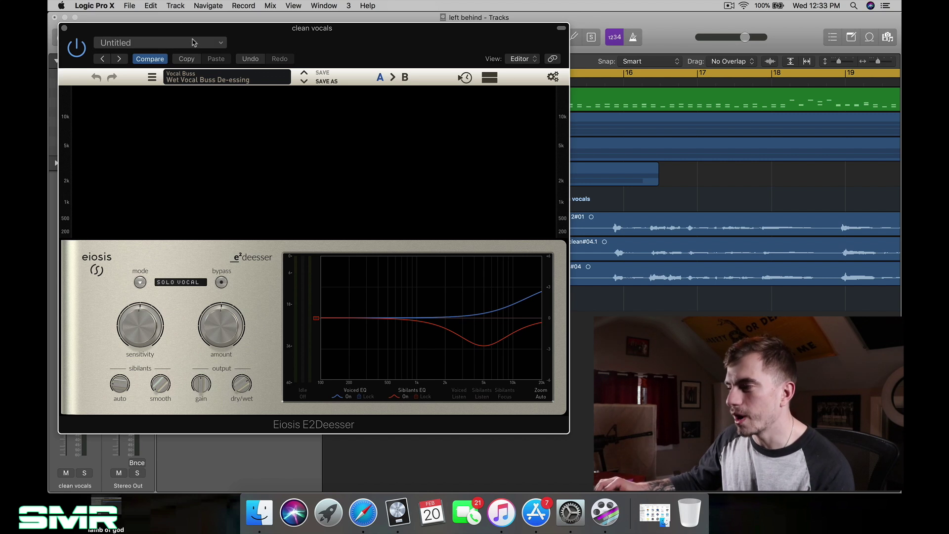
left_click(65, 28)
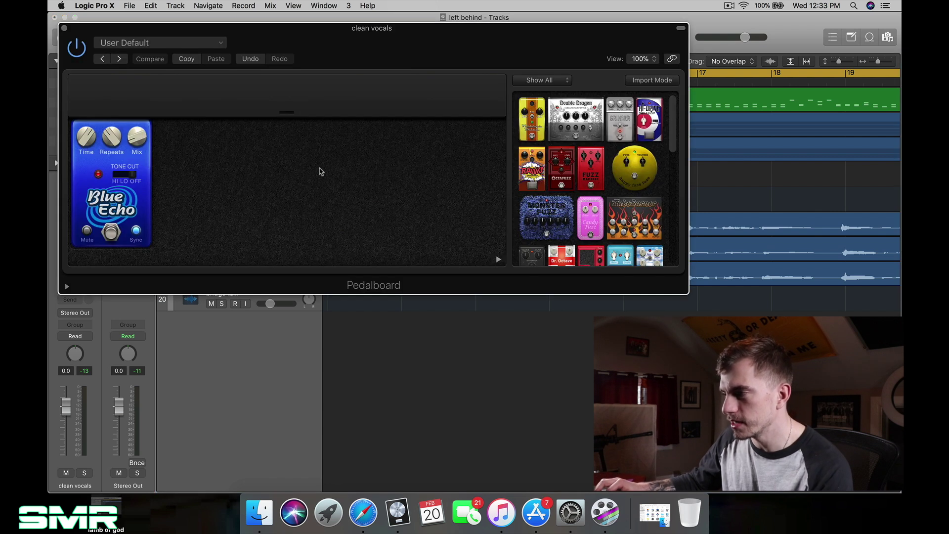
Step: Solo and play the clean vocals, compare the Pedalboard's Blue Echo bypassed and enabled, stop playback, and close the plug-in
left_click_drag(319, 37, 279, 286)
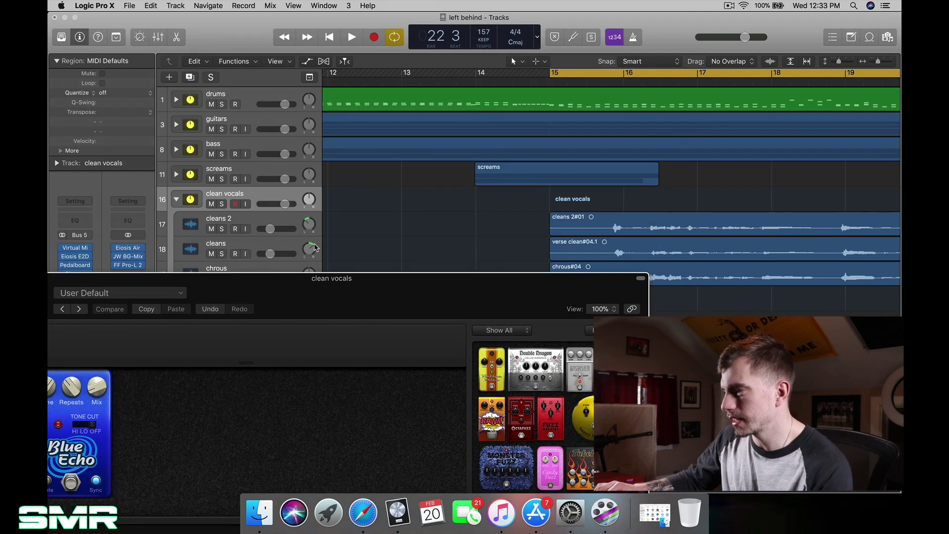
left_click(222, 204)
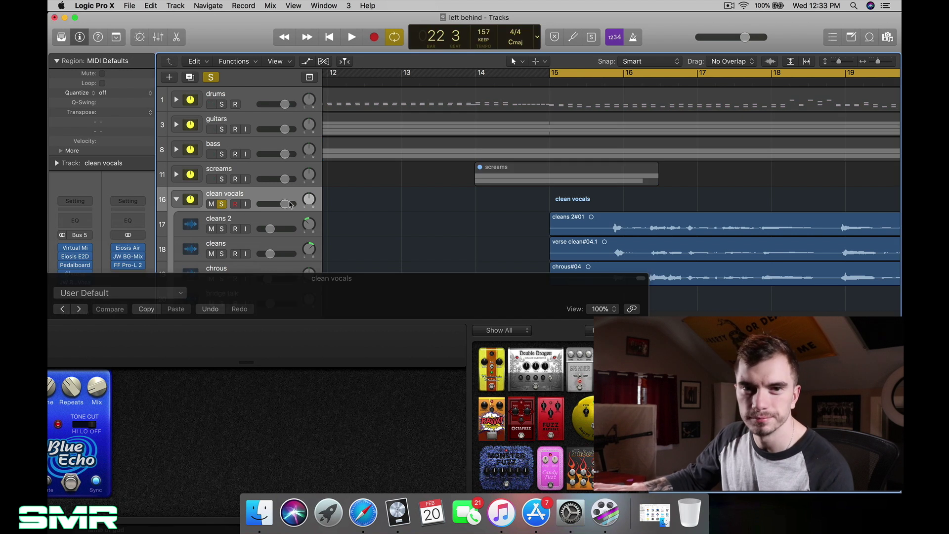
key("space")
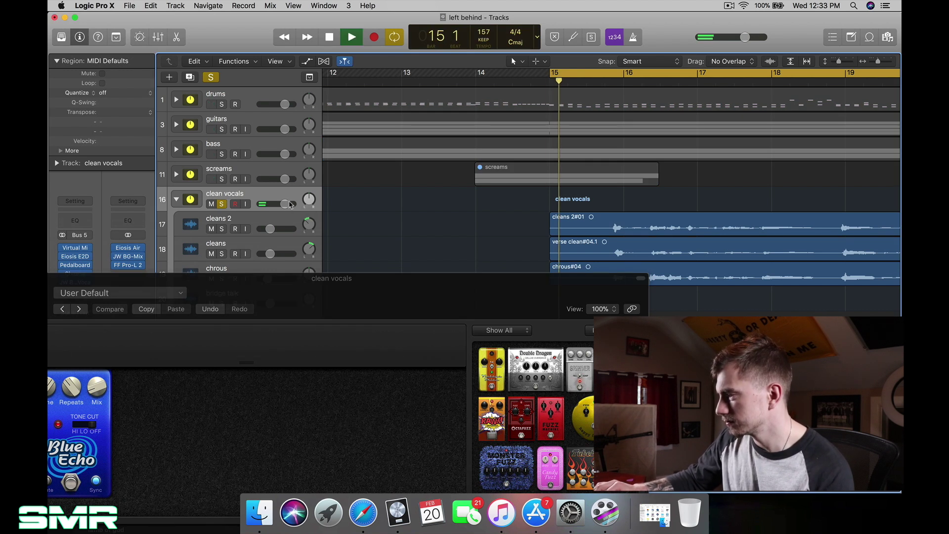
left_click_drag(345, 280, 418, 245)
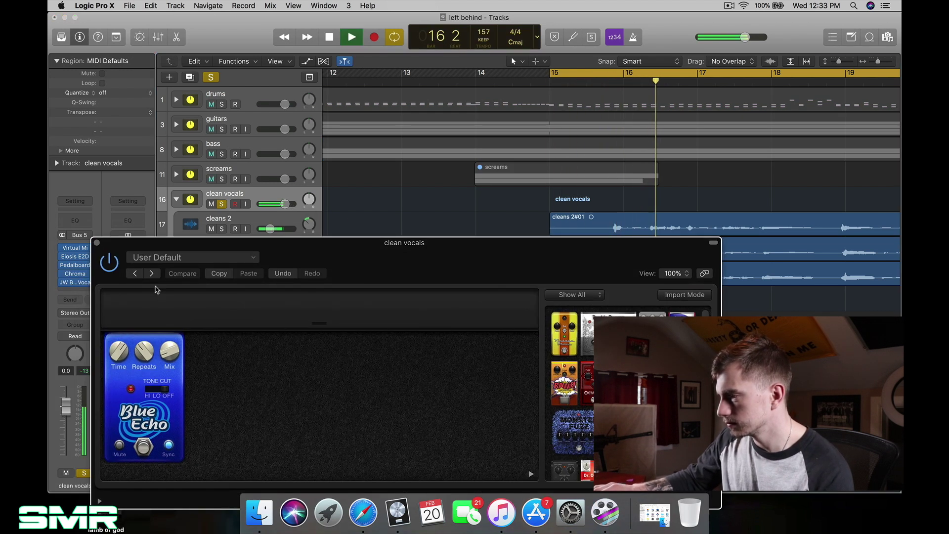
left_click(109, 261)
left_click(109, 261)
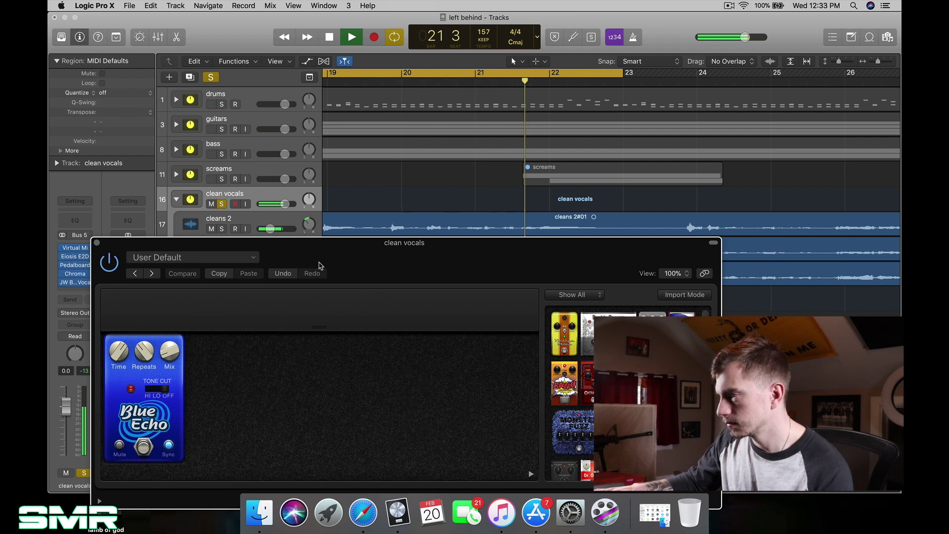
key("space")
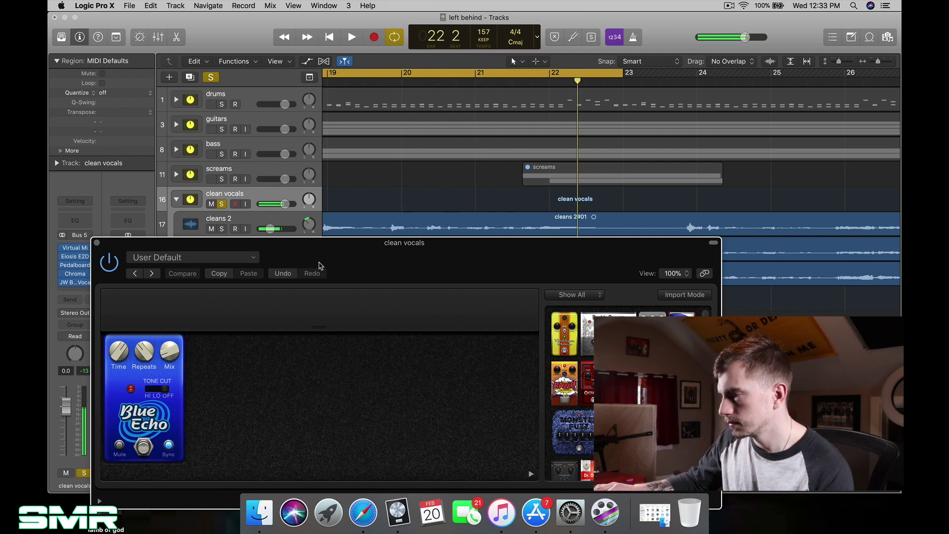
left_click(97, 243)
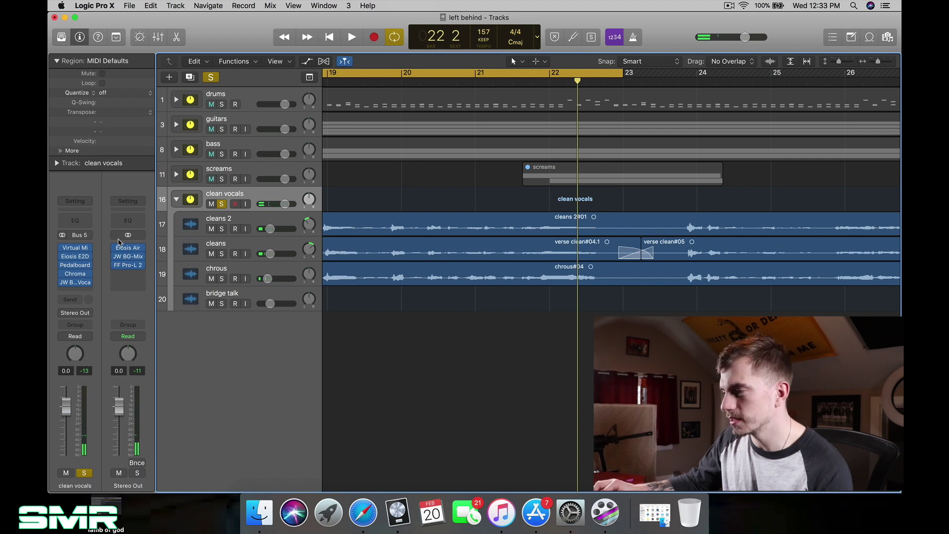
Step: Examine the ChromaVerb reverb and its preset categories on the clean vocals stack, and close the plug-in without loading another preset
left_click(76, 276)
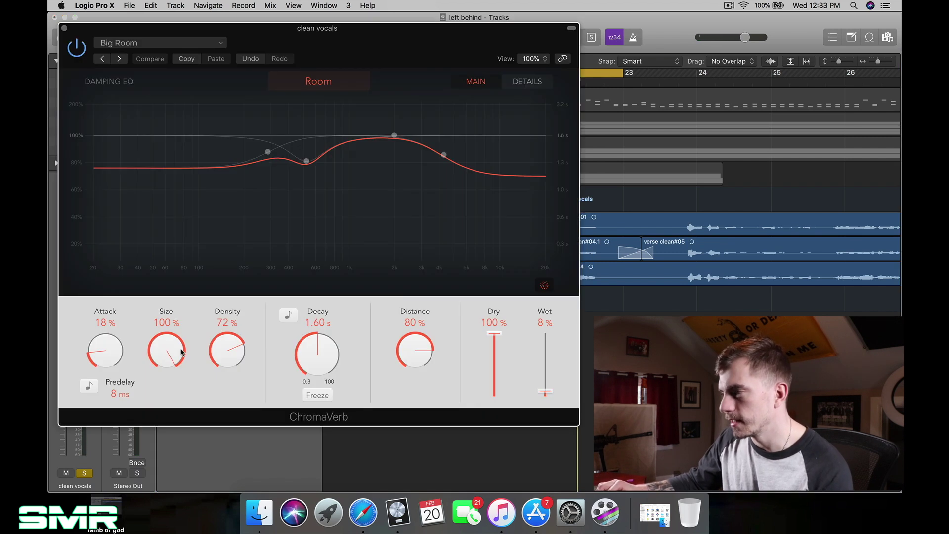
left_click_drag(309, 47, 482, 106)
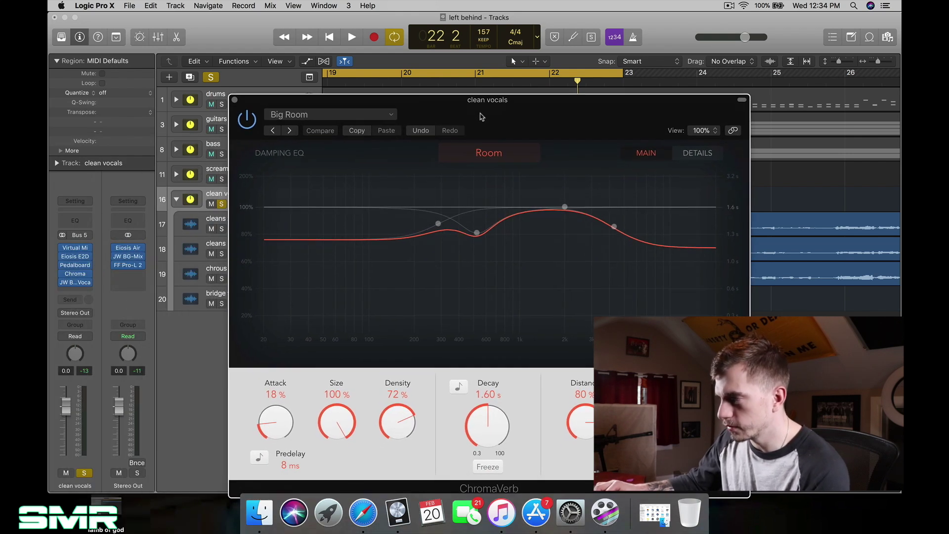
left_click(353, 118)
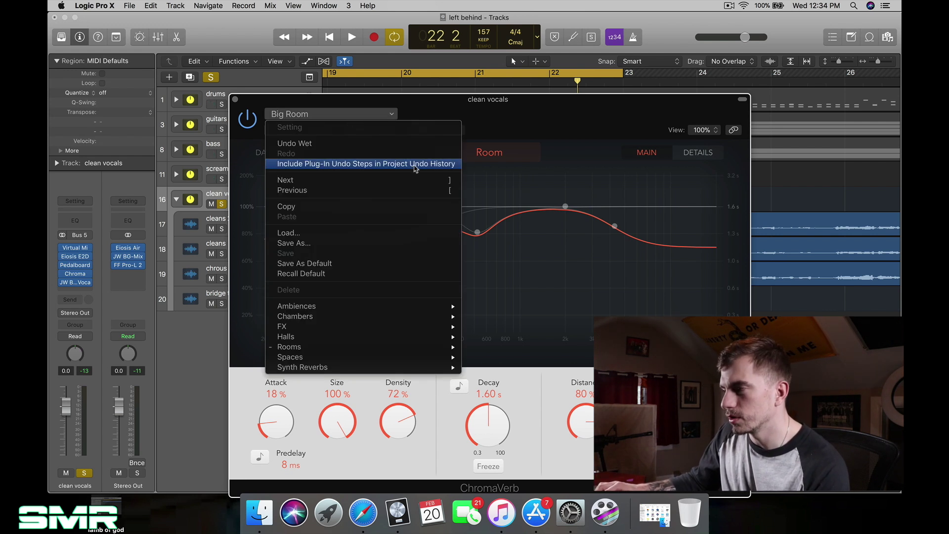
left_click(235, 99)
left_click(235, 99)
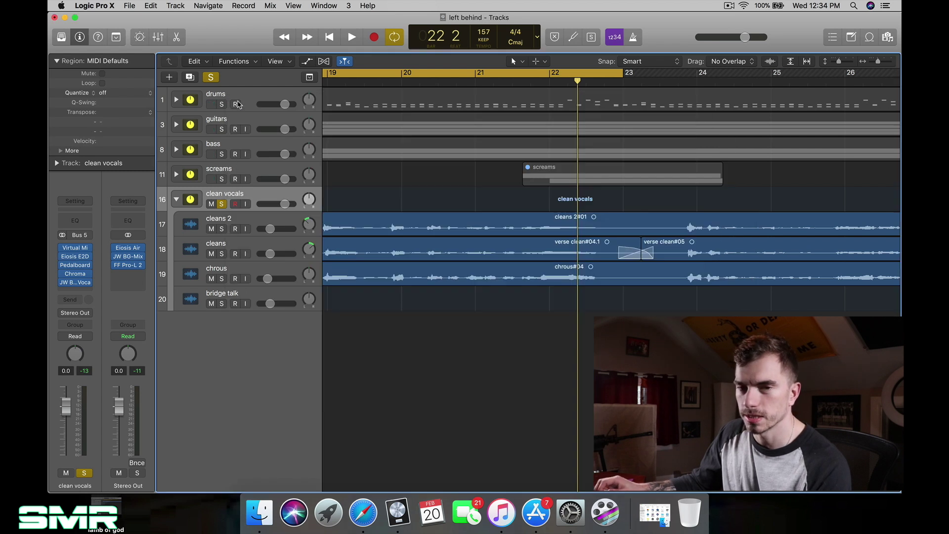
Step: Audition JW BG-Vocals on the soloed clean vocals, set its Tone to 46%, and stop playback
left_click(75, 284)
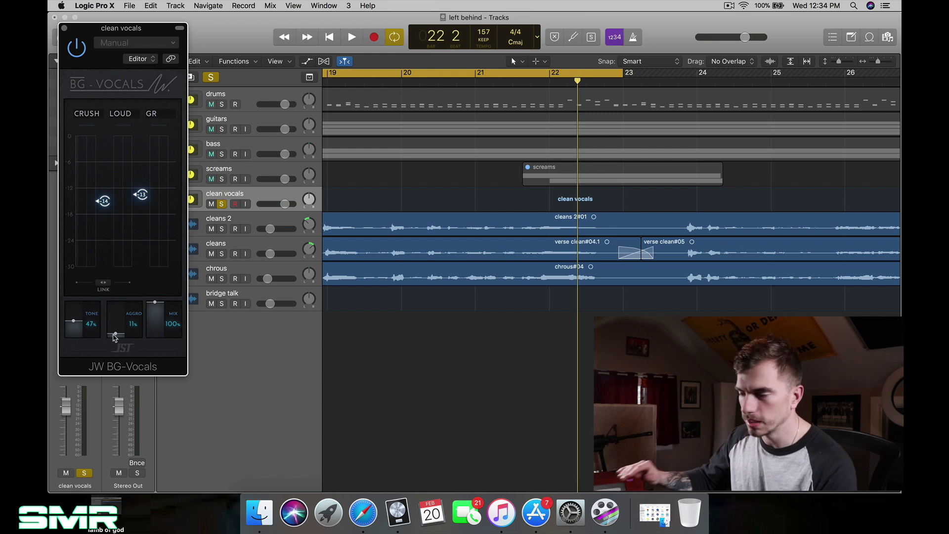
mouse_move(71, 325)
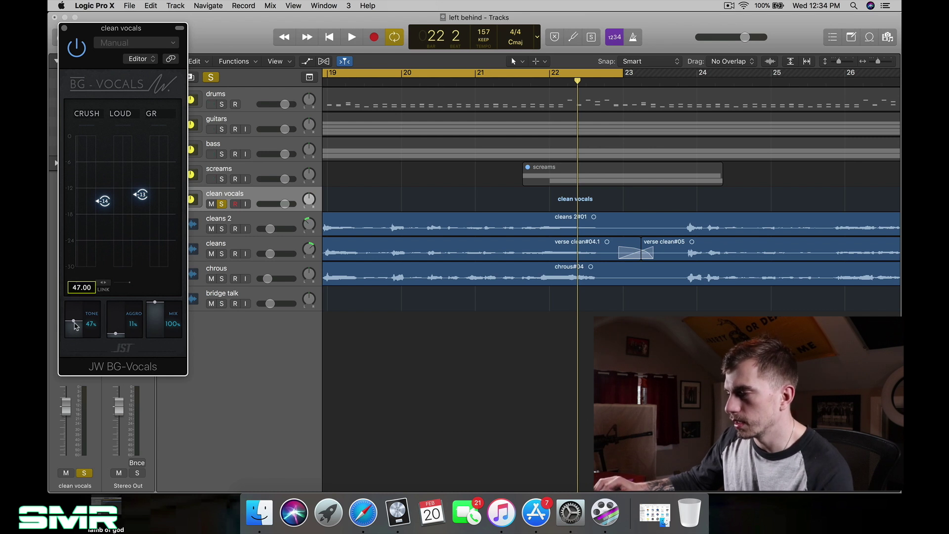
key("space")
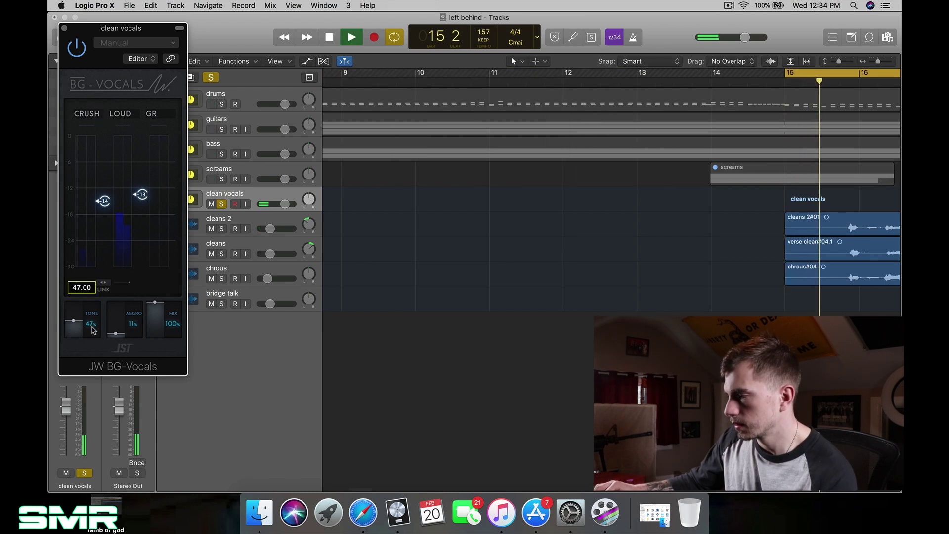
mouse_move(74, 325)
left_mouse_down()
mouse_move(74, 345)
mouse_move(85, 326)
left_mouse_up()
key("space")
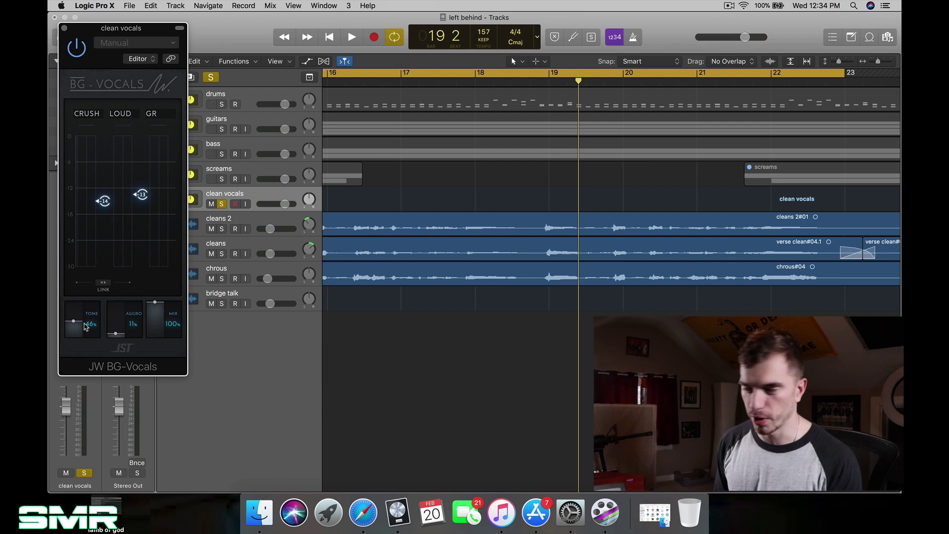
mouse_move(110, 331)
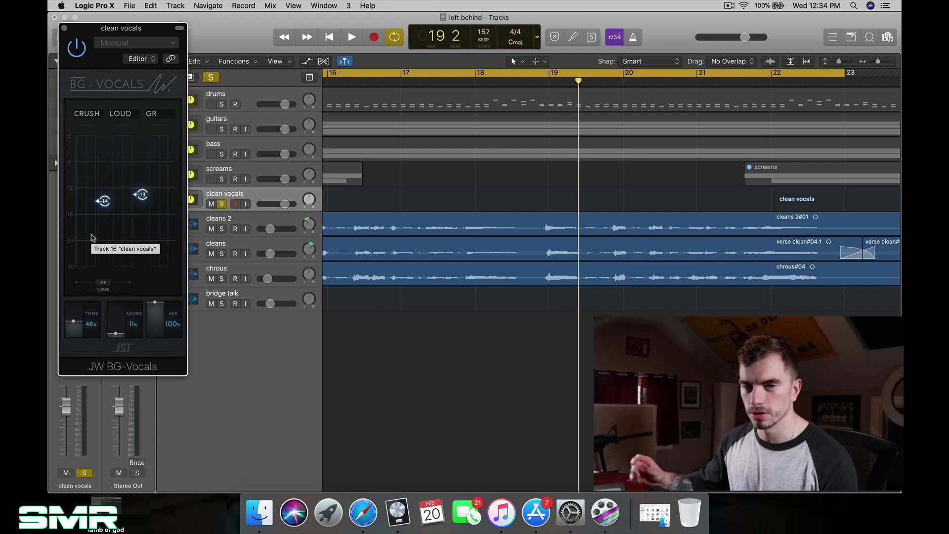
Step: Close JW BG-Vocals, clear the clean vocals solo, and collapse the clean vocals stack
left_click(63, 30)
left_click(212, 76)
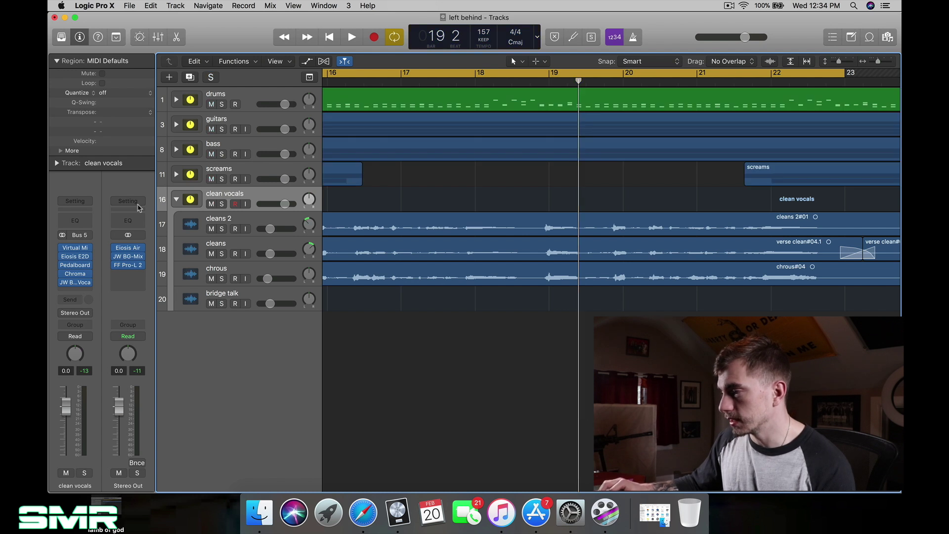
left_click(176, 199)
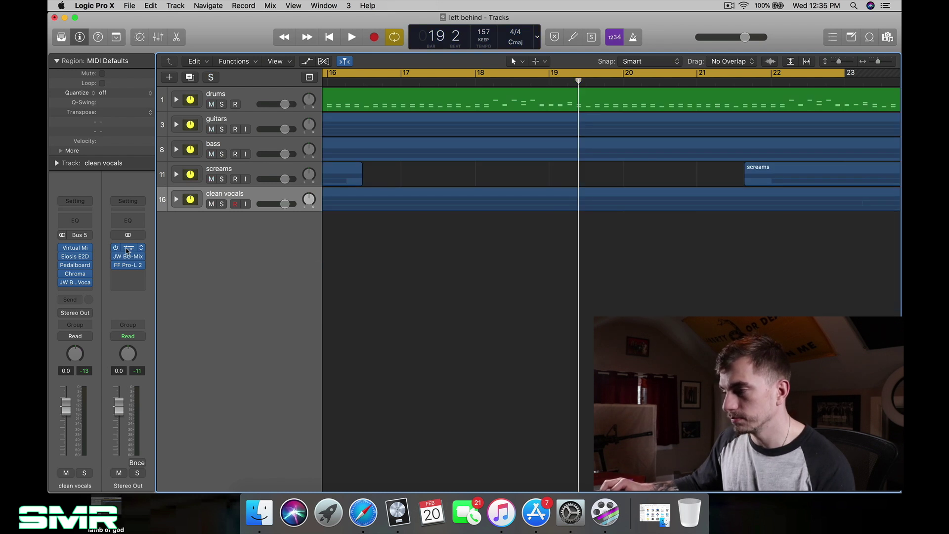
Step: Examine the low and high cuts of Eiosis AirEQ Premium on the Stereo Out channel, and close the plug-in
left_click(127, 249)
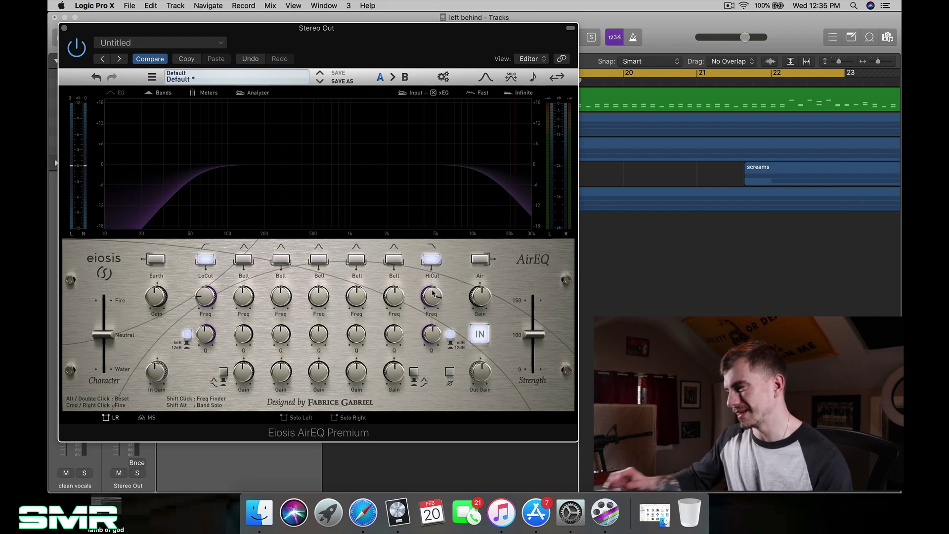
mouse_move(432, 294)
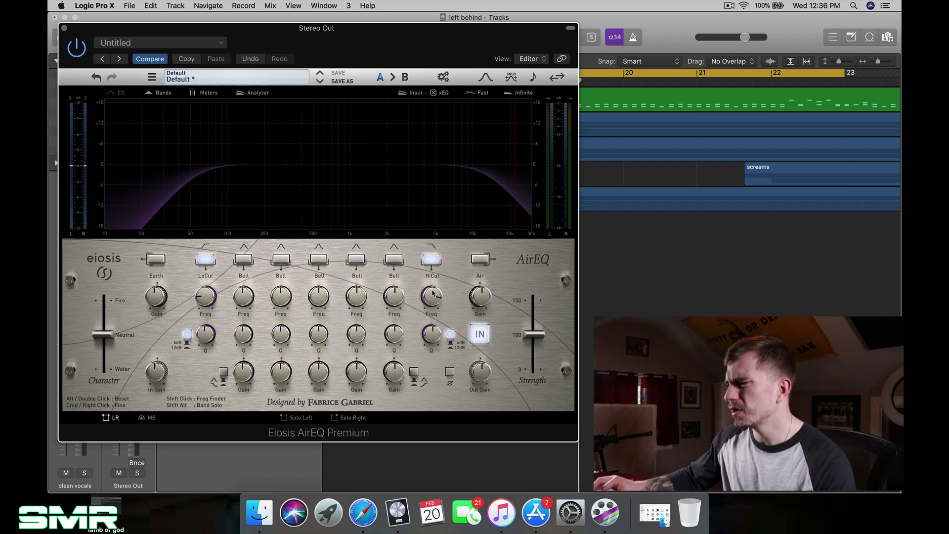
left_click(64, 29)
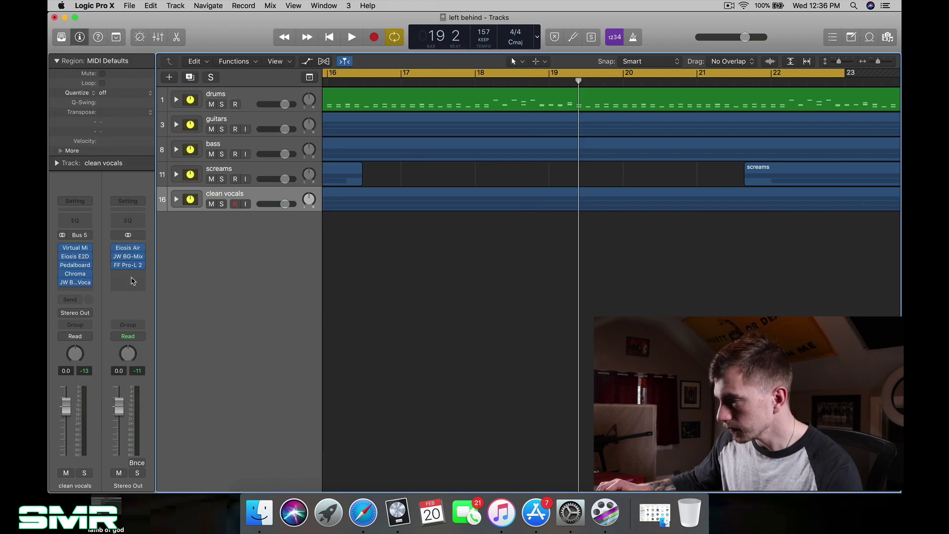
Step: Play the full mix through JW BG-Mix on Stereo Out, compare with and without #NOSMALLTIME, stop playback, and close the plug-in
mouse_move(132, 258)
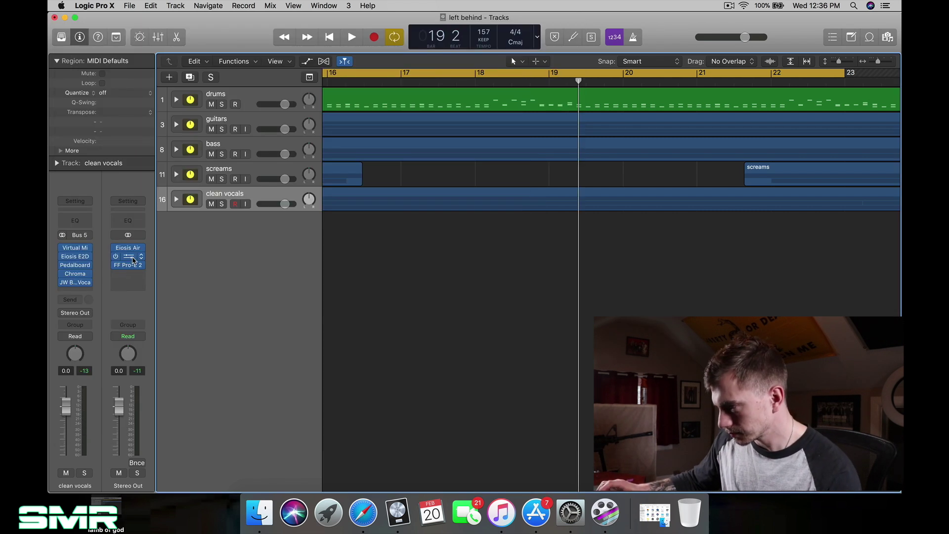
left_click(132, 259)
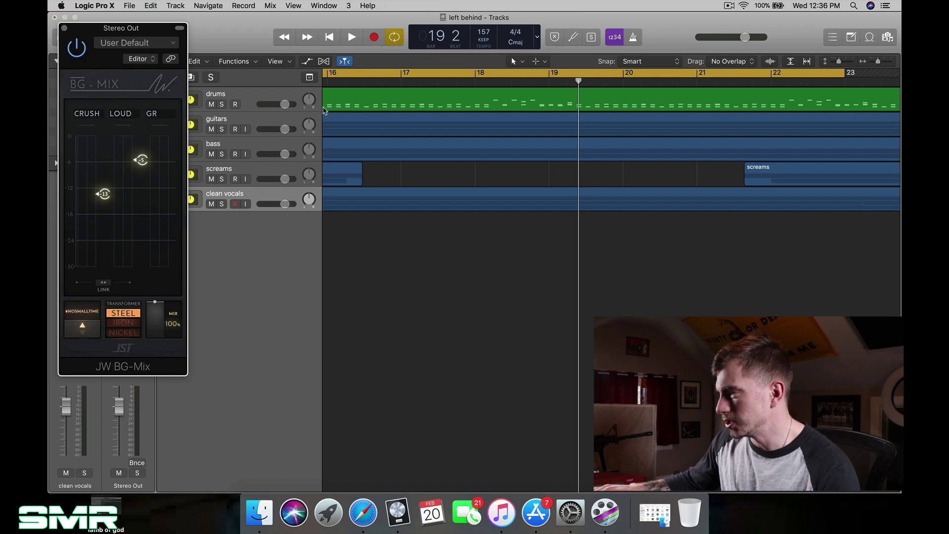
key("space")
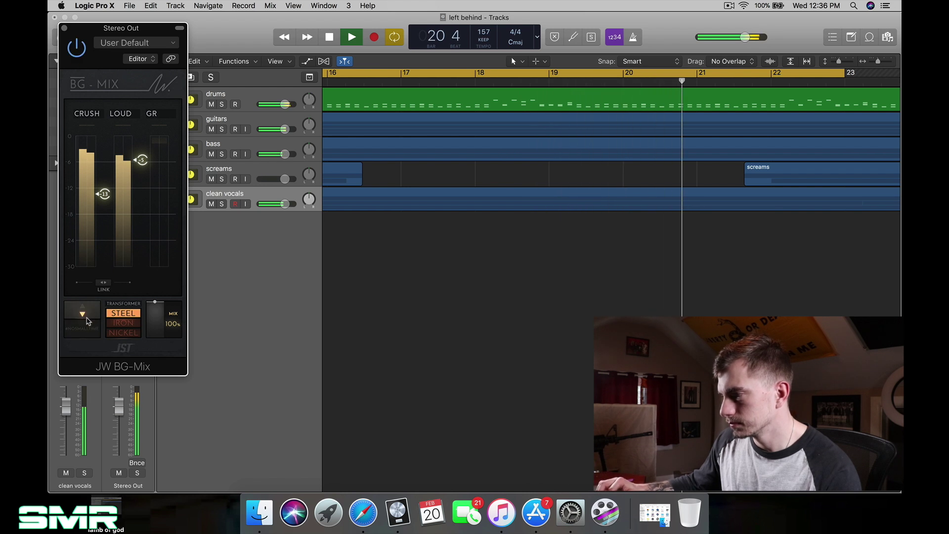
key("space")
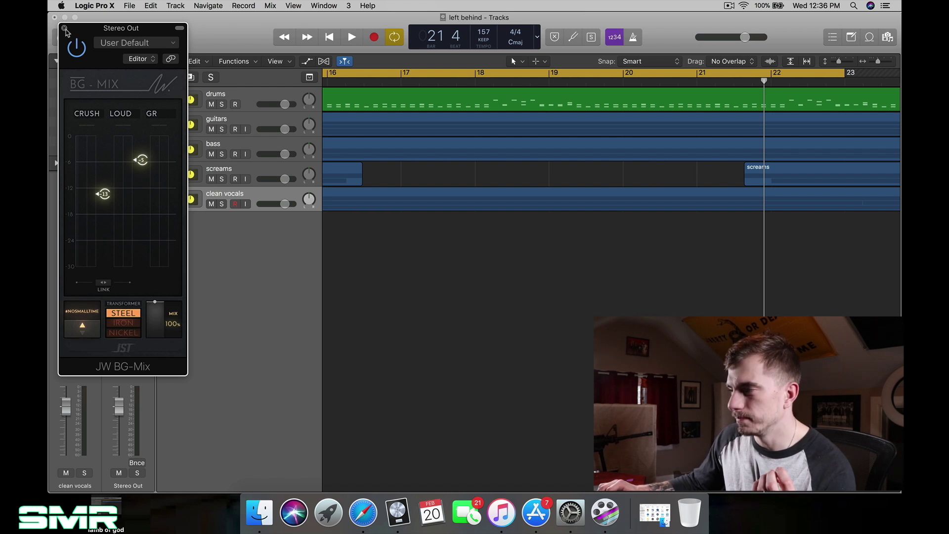
left_click(65, 28)
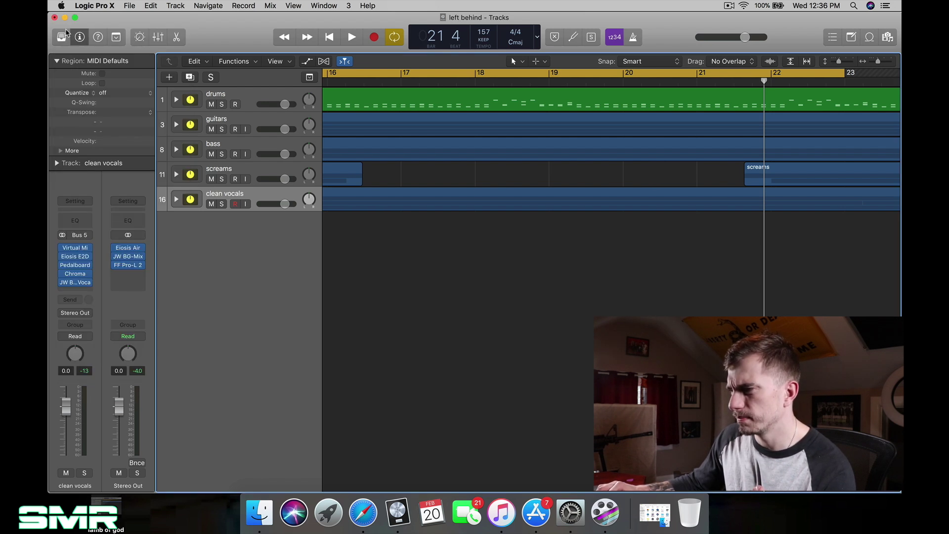
Step: Browse the Slate Digital Audio Units available for the empty insert slot on Stereo Out, leaving the slot empty
left_click(144, 275)
mouse_move(160, 460)
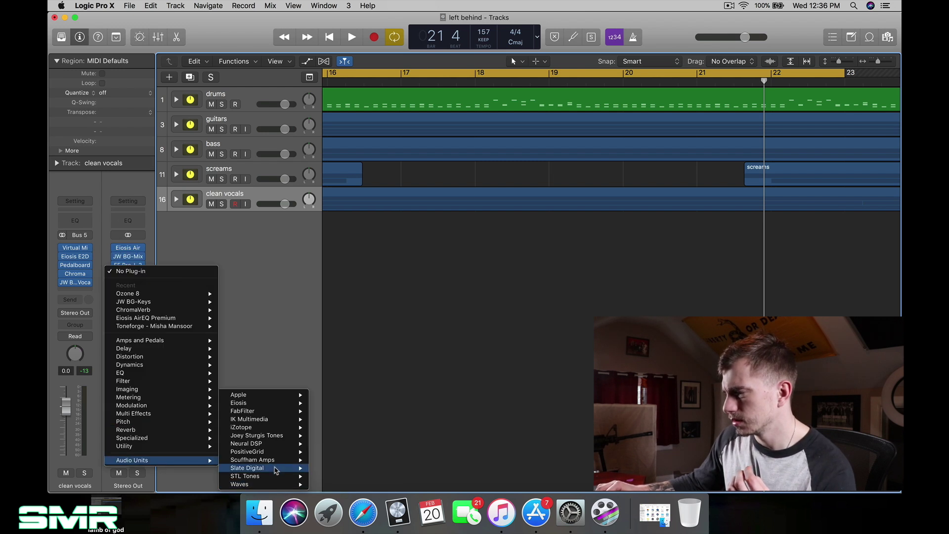
mouse_move(275, 470)
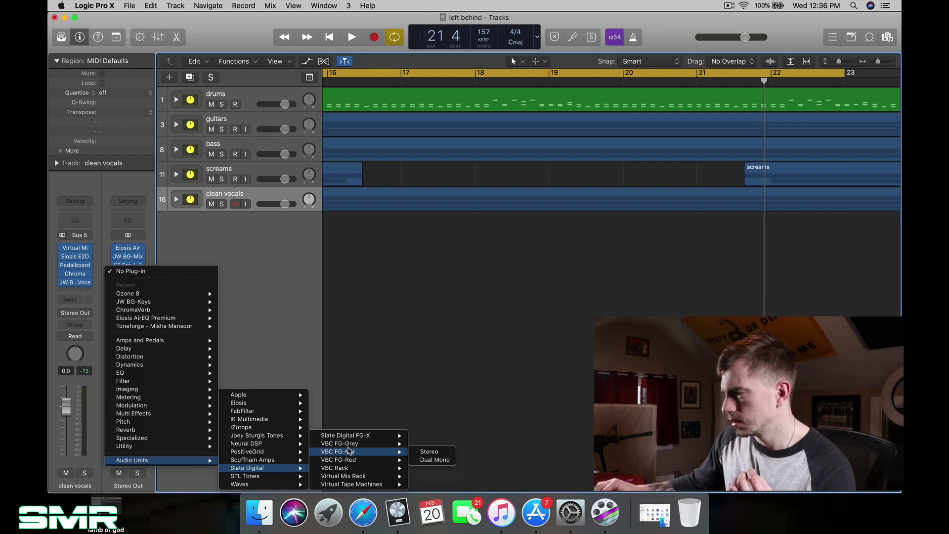
left_click(281, 328)
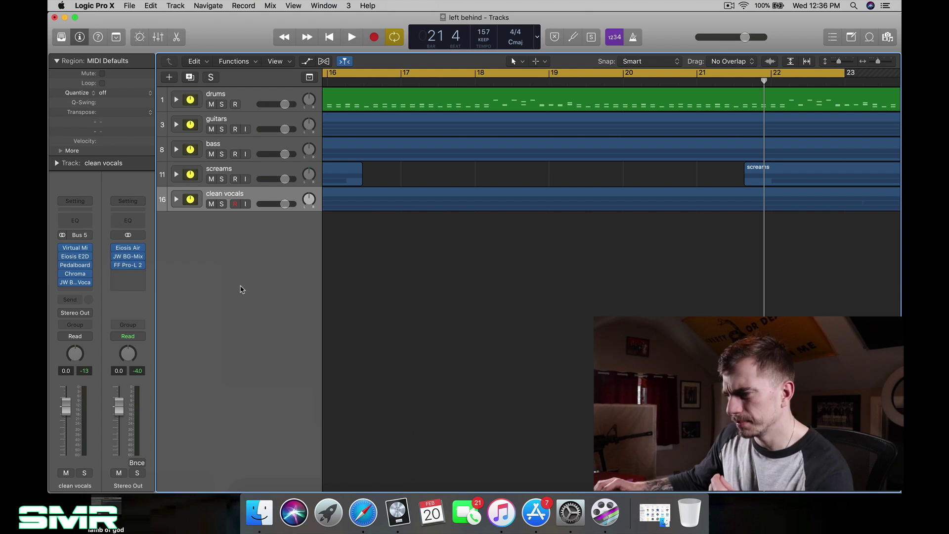
Step: Examine FF Pro-L 2 on Stereo Out, compare the playing mix with the limiter bypassed, close the plug-in, and replay the mix
mouse_move(131, 266)
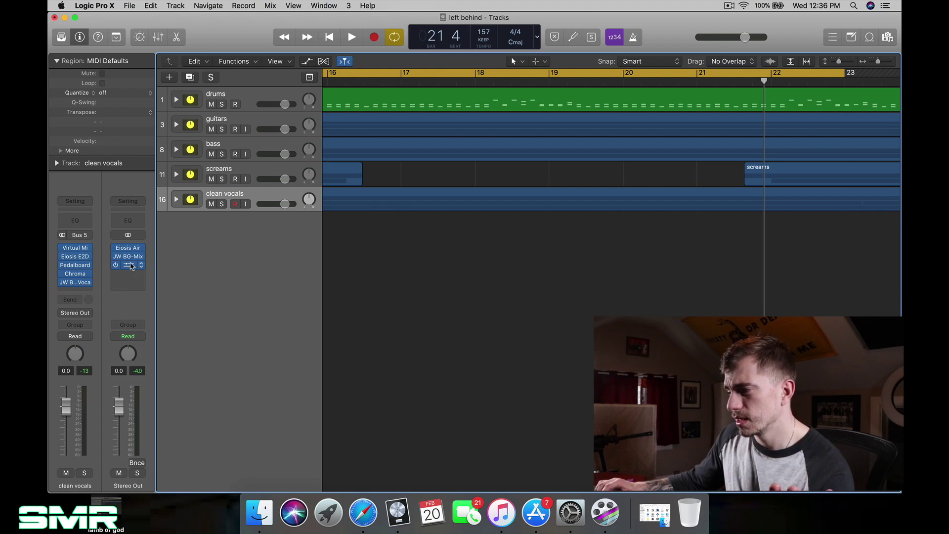
left_click(131, 265)
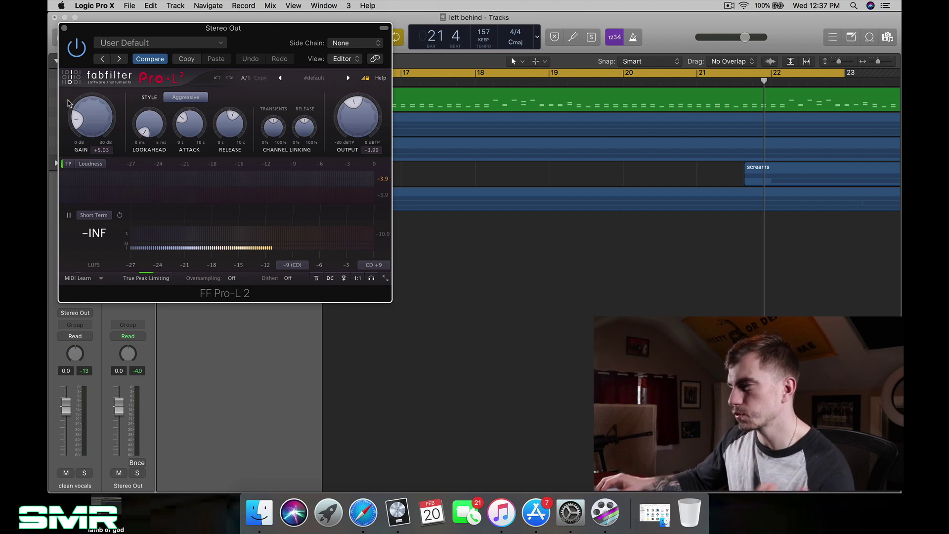
key("space")
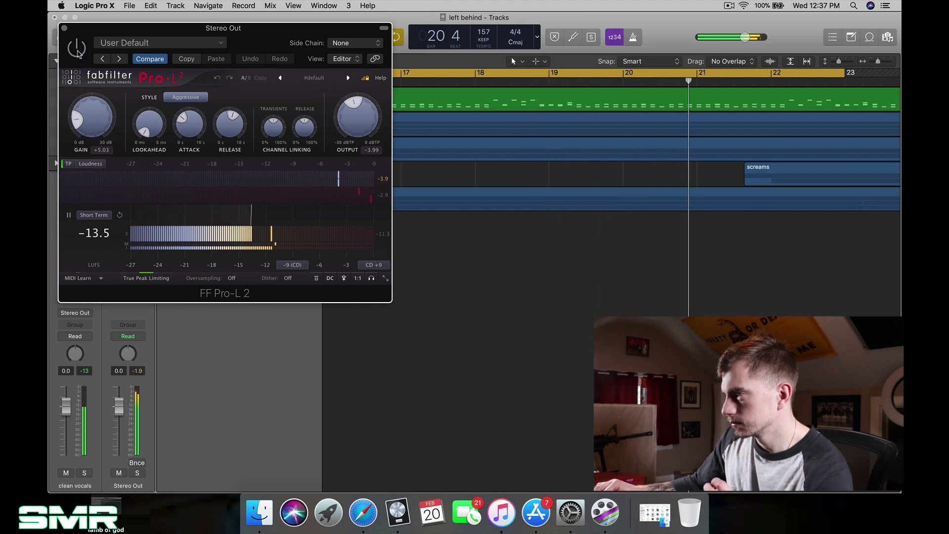
left_click(63, 29)
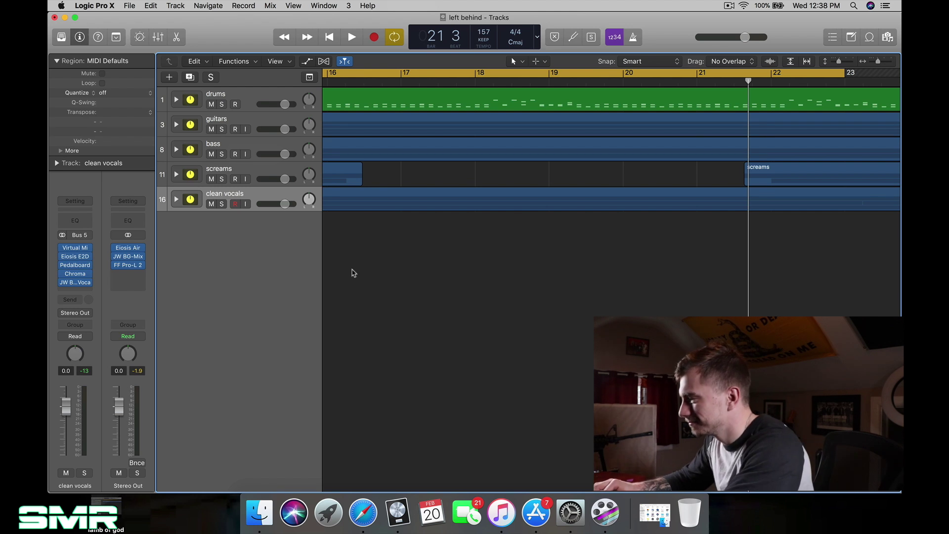
key("space")
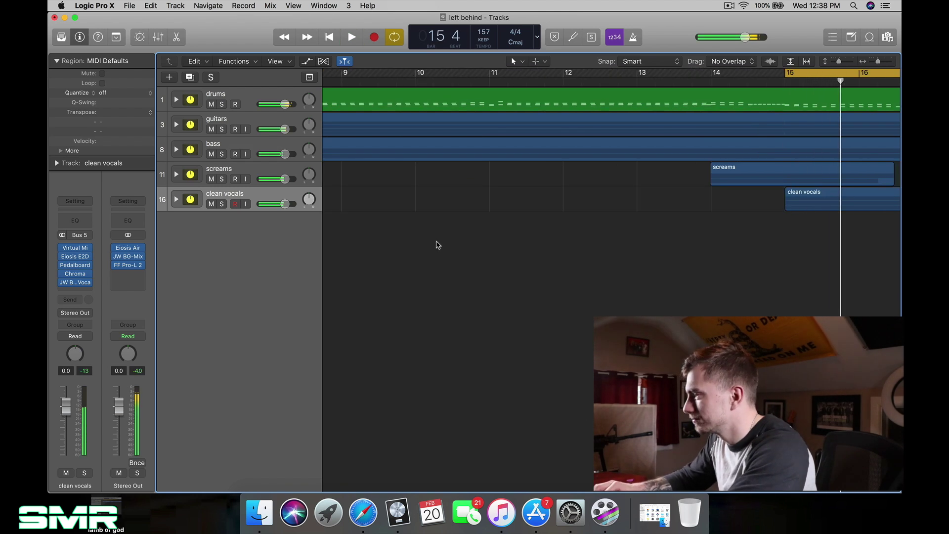